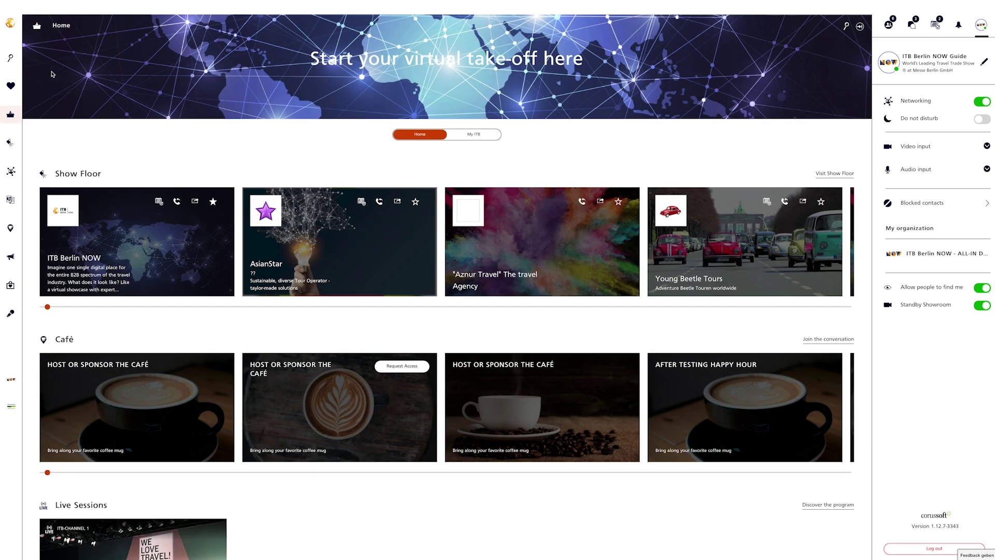
Look through the main navigation entries, and collapse and restore the networking sidebar
click(12, 24)
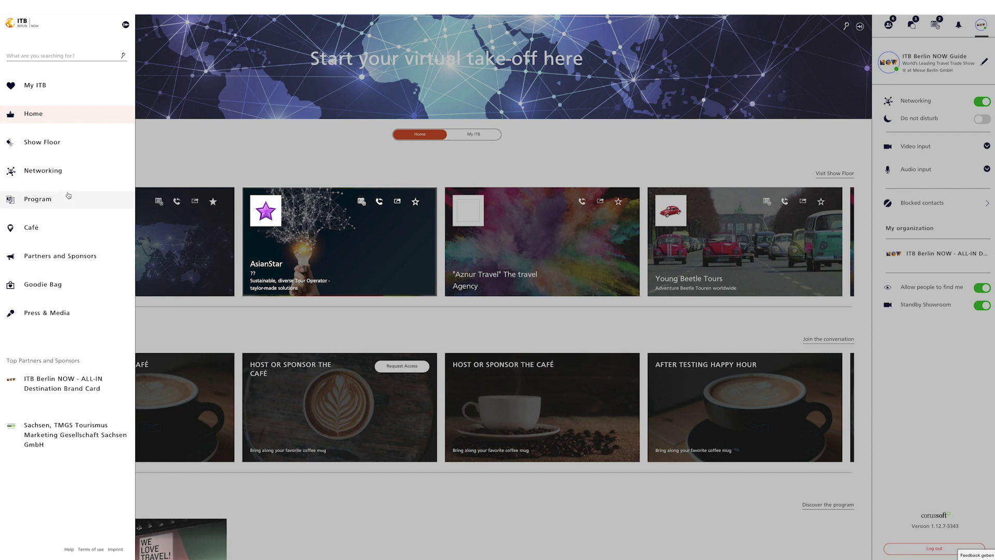
click(367, 174)
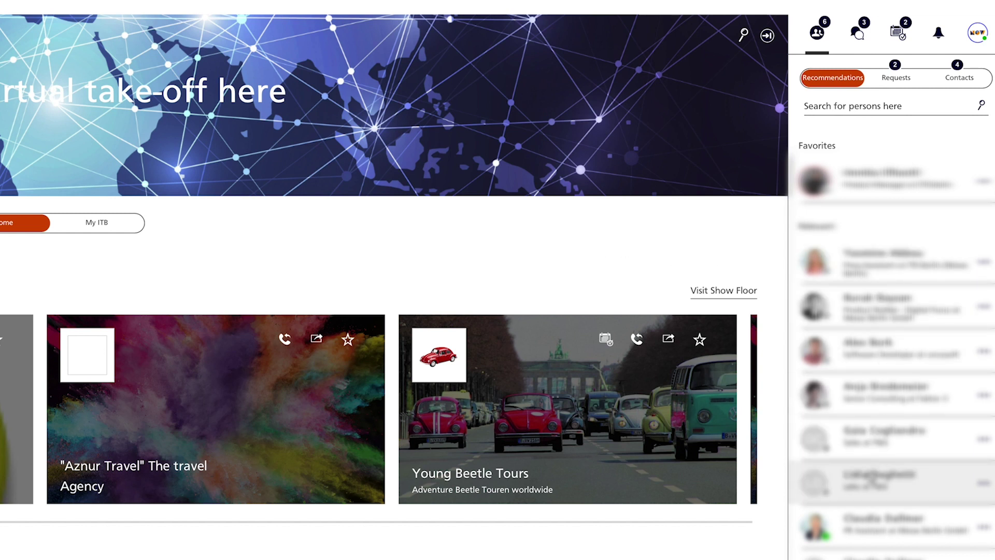
click(767, 36)
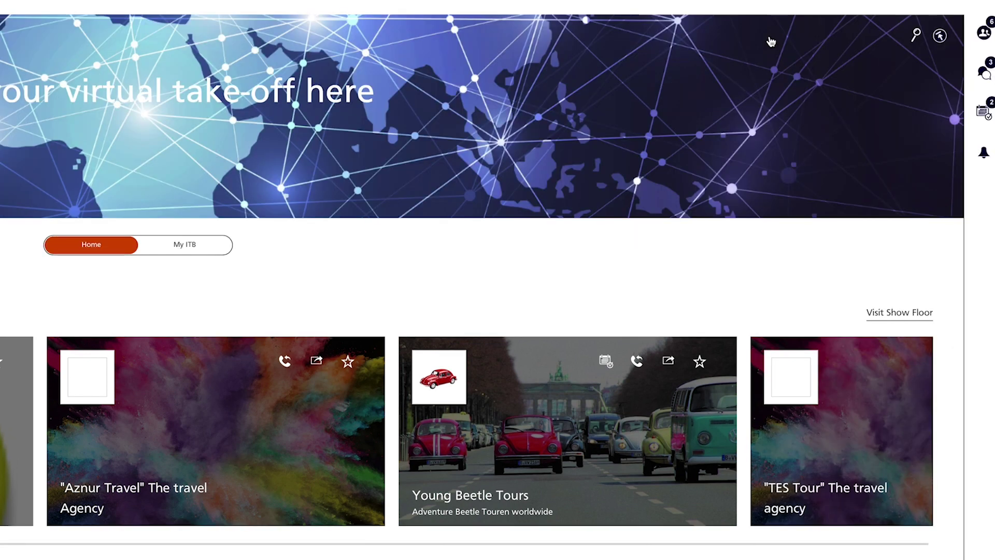
click(939, 36)
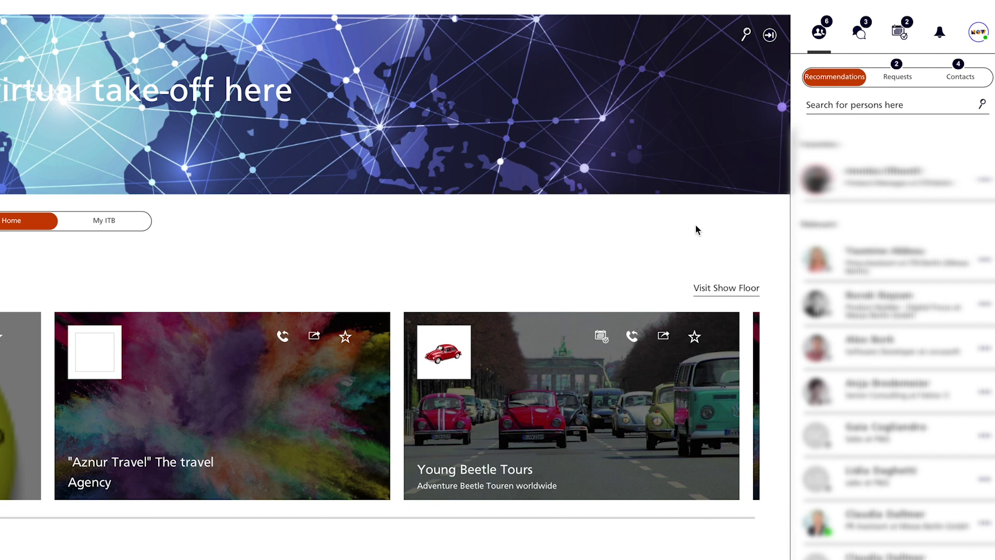
Search the recommended people for a participant by first name and send that participant a connection request
click(822, 106)
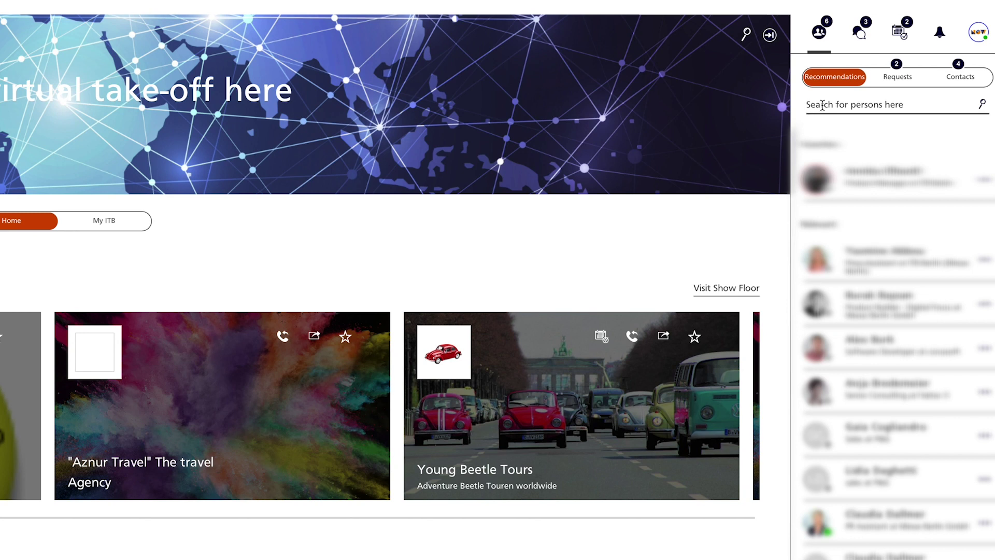
text(teresa)
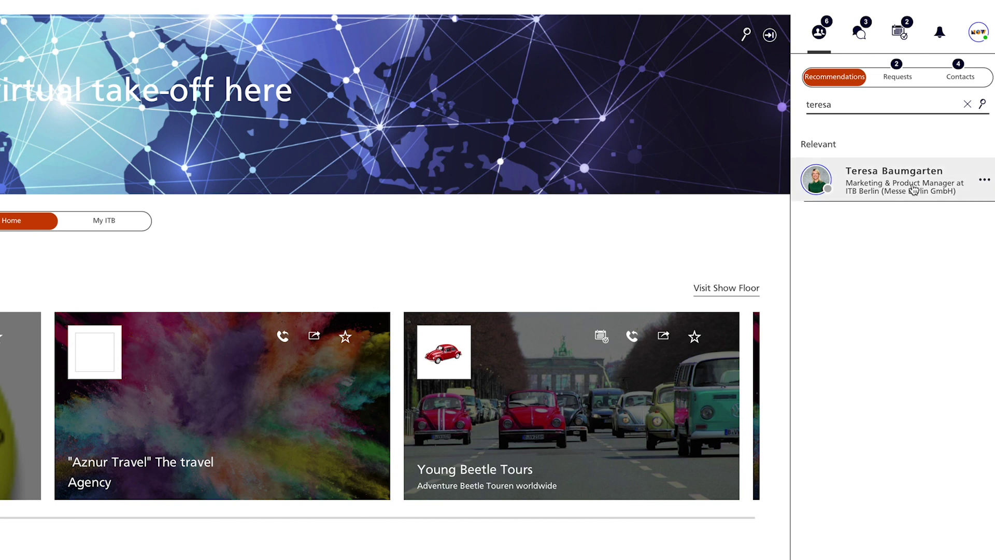
click(984, 183)
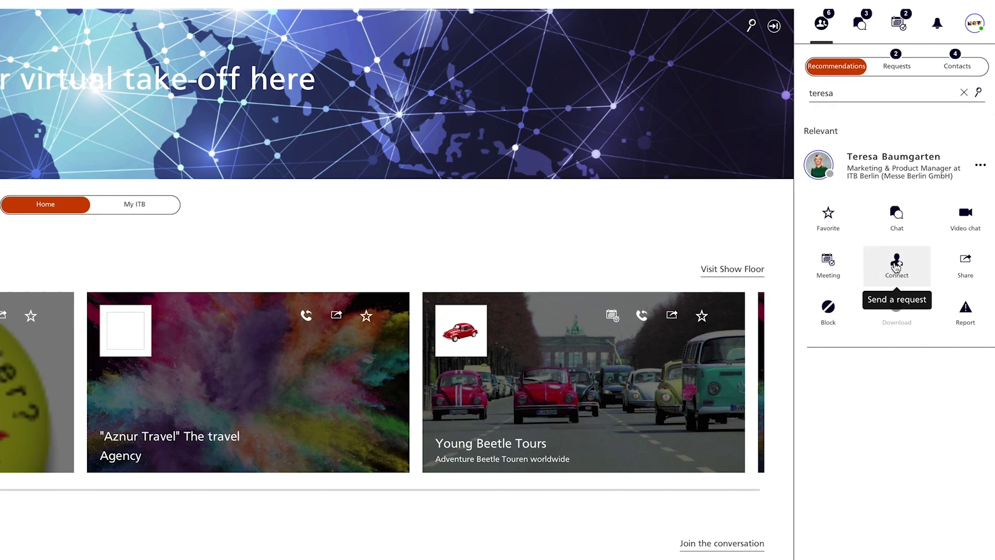
click(897, 284)
key(Return)
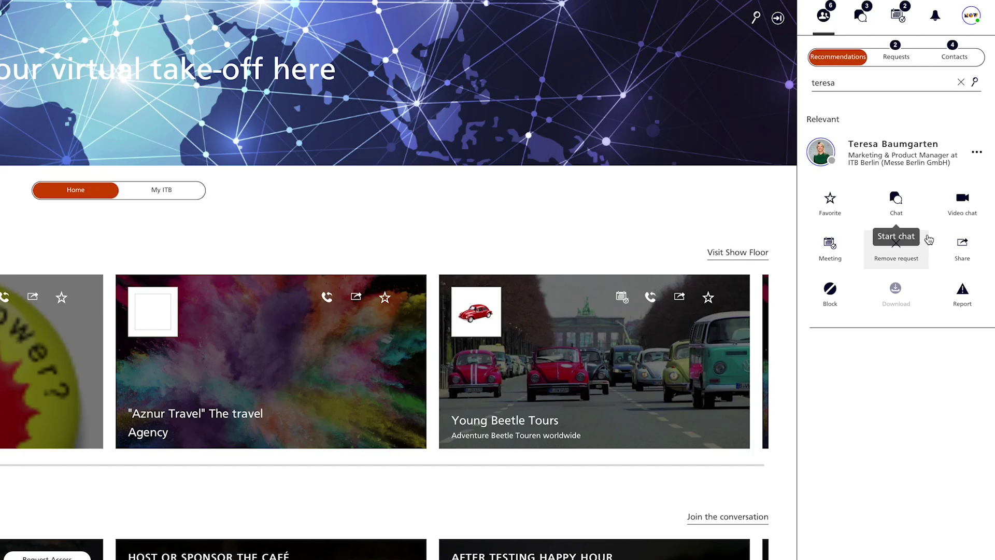
Start sharing the found participant's profile and search for a recipient by surname
click(963, 249)
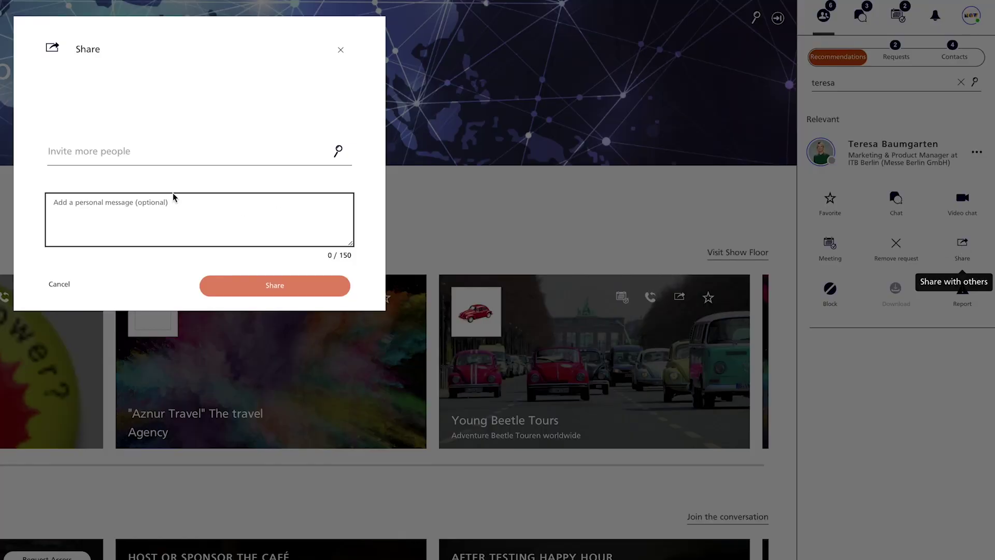
click(96, 156)
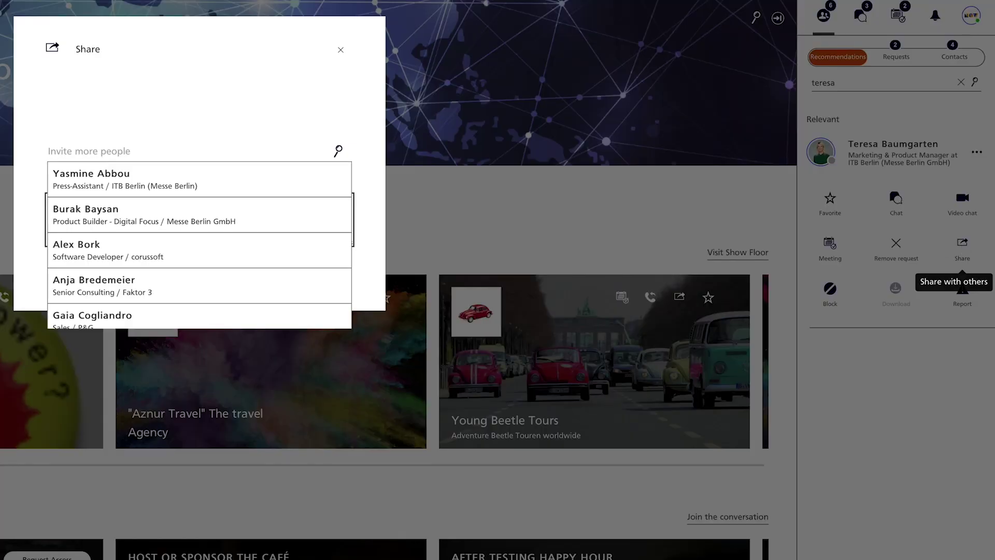
text(breue)
click(896, 246)
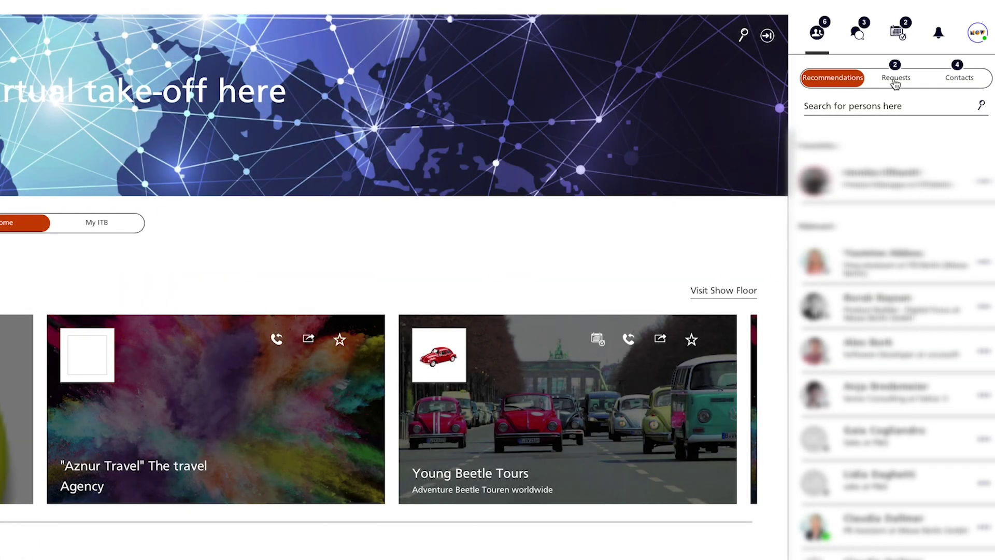
Accept both incoming connection requests from the ITB Berlin product managers
click(895, 63)
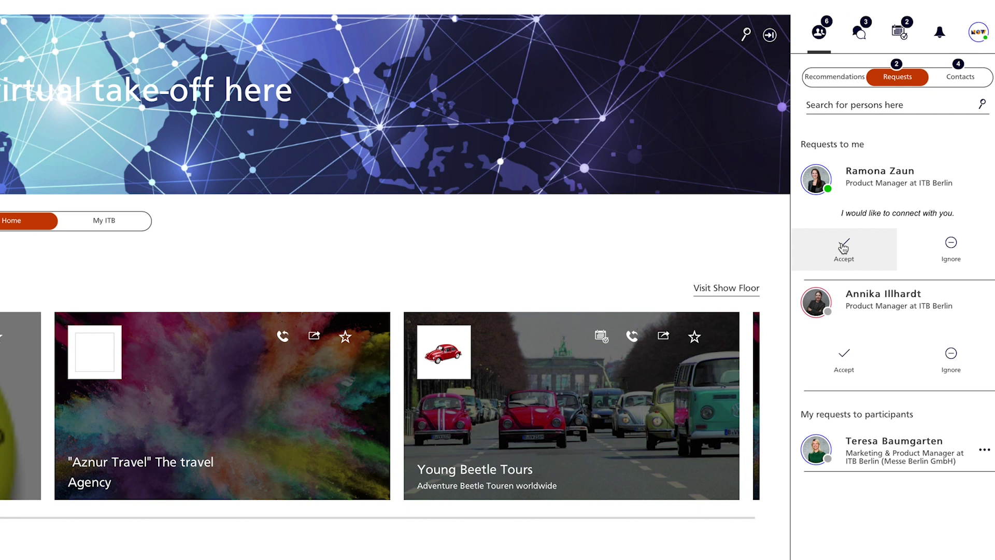
click(843, 248)
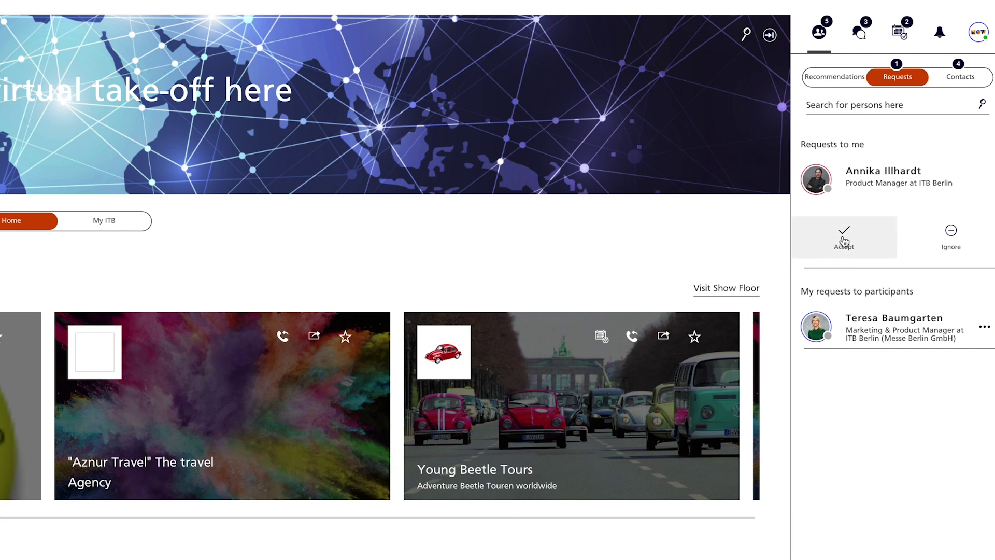
click(844, 241)
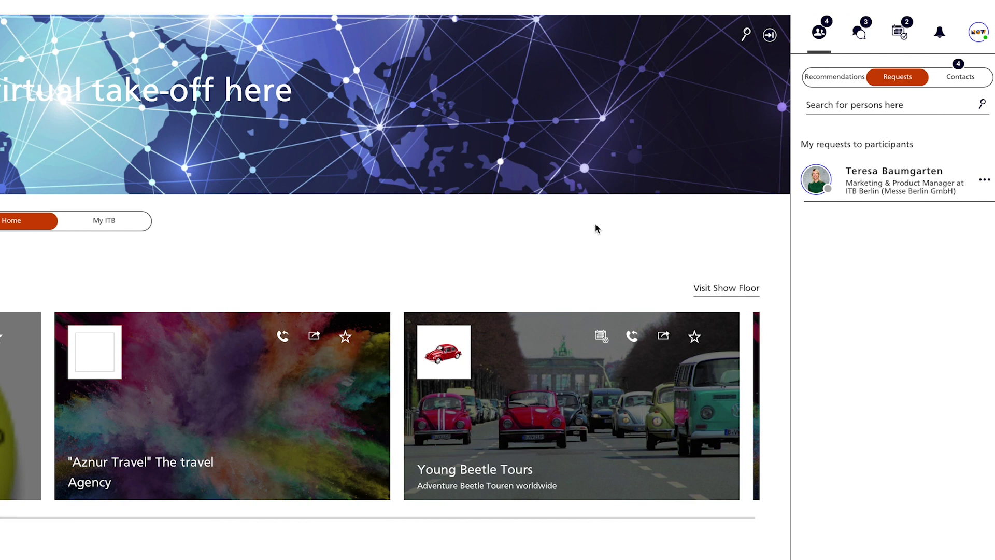
Download the vCard of the first favorite in the contacts list
click(960, 77)
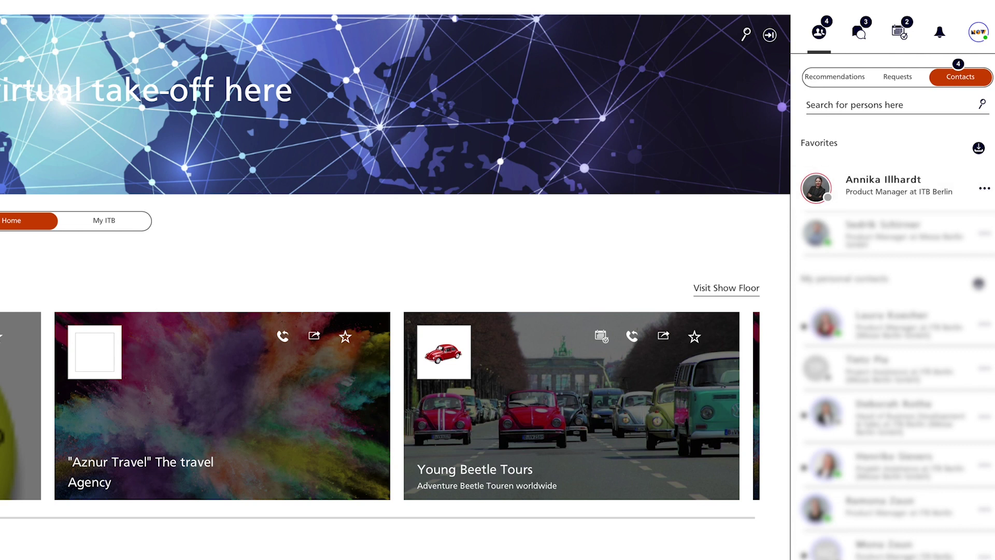
click(984, 188)
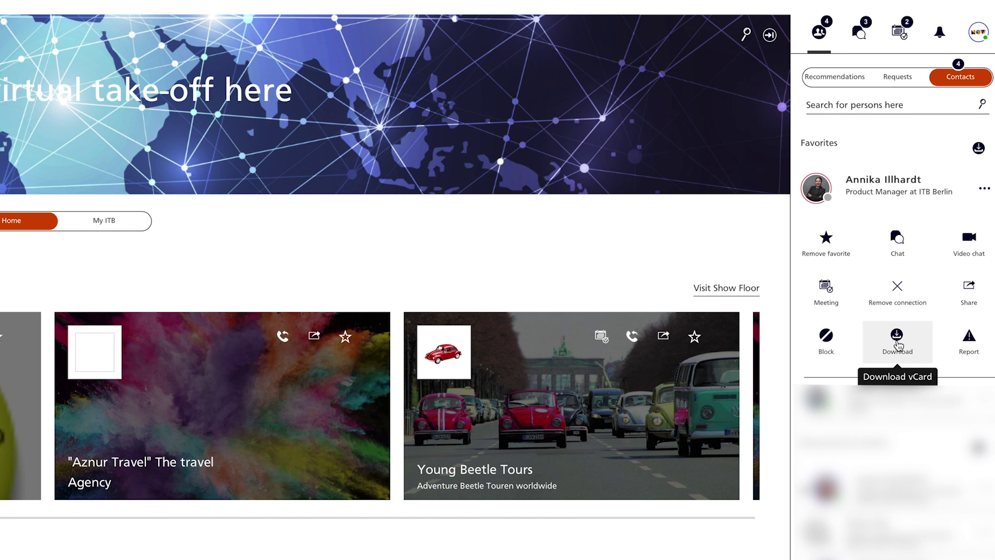
click(897, 346)
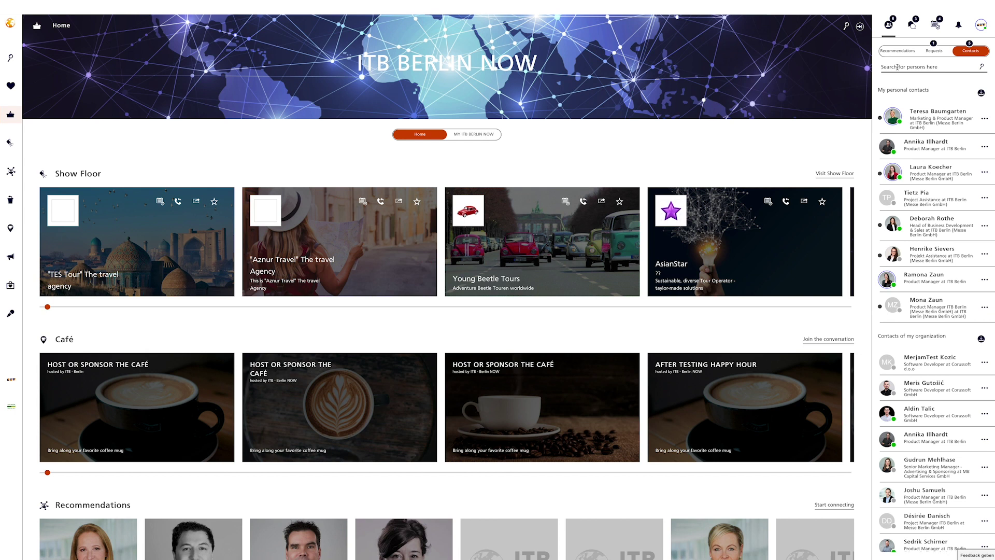
Find a personal contact by first name and open a chat with that contact
click(897, 67)
text(Annik)
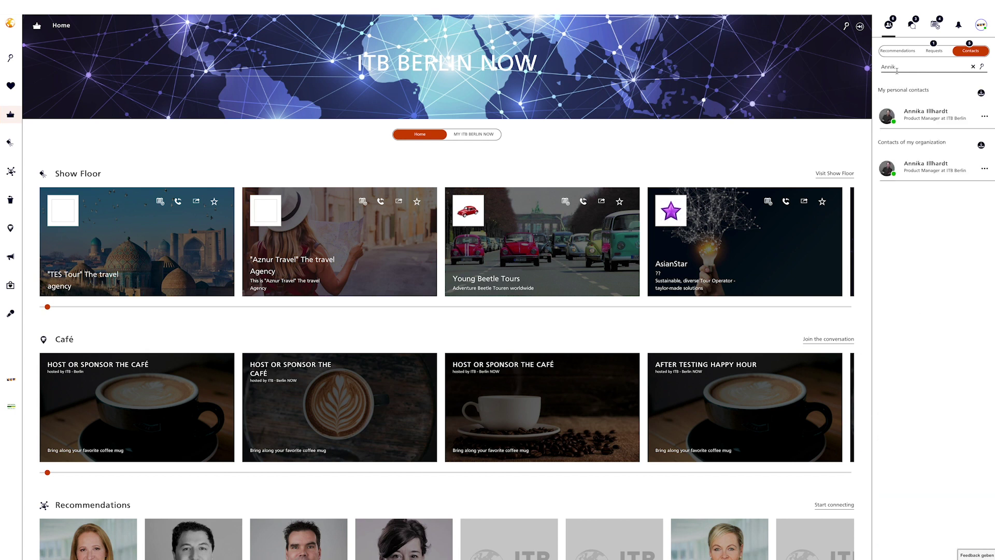
click(985, 117)
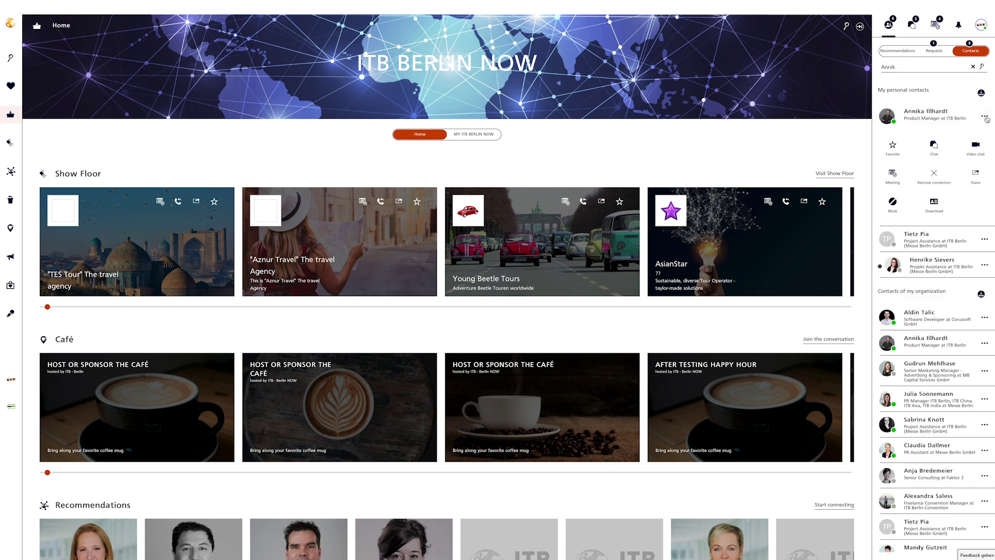
click(934, 148)
Send the contact a greeting by first name, followed by "good to see you at ITB Berlin NOW. How are you?"
text(Hi Annika, good )
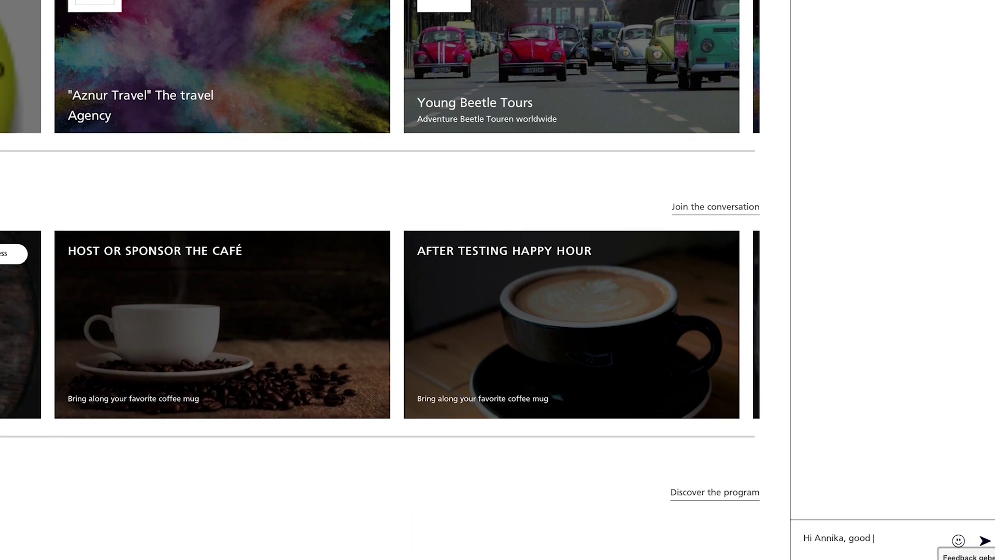
text(to see you at ITB Berlin NOW.)
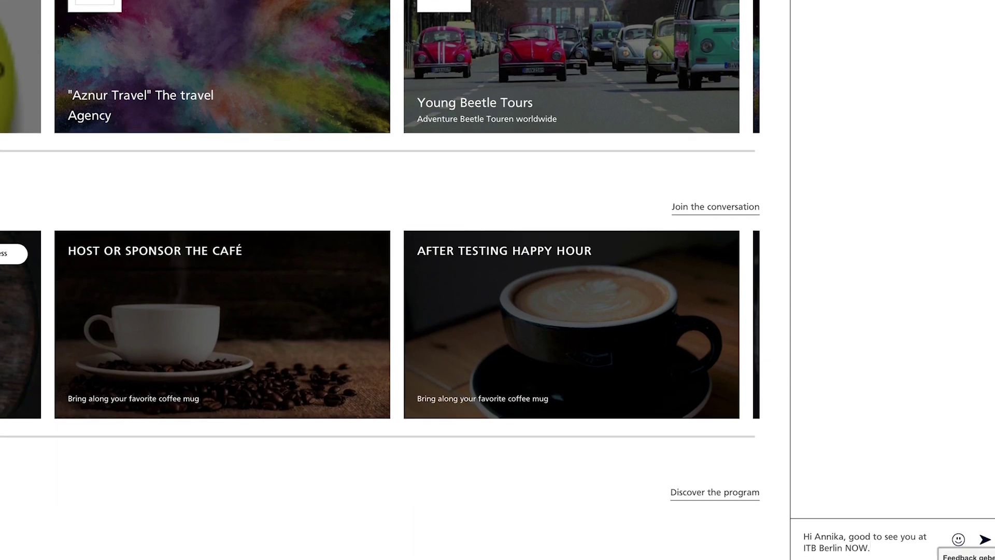
text( How are you?)
key(Return)
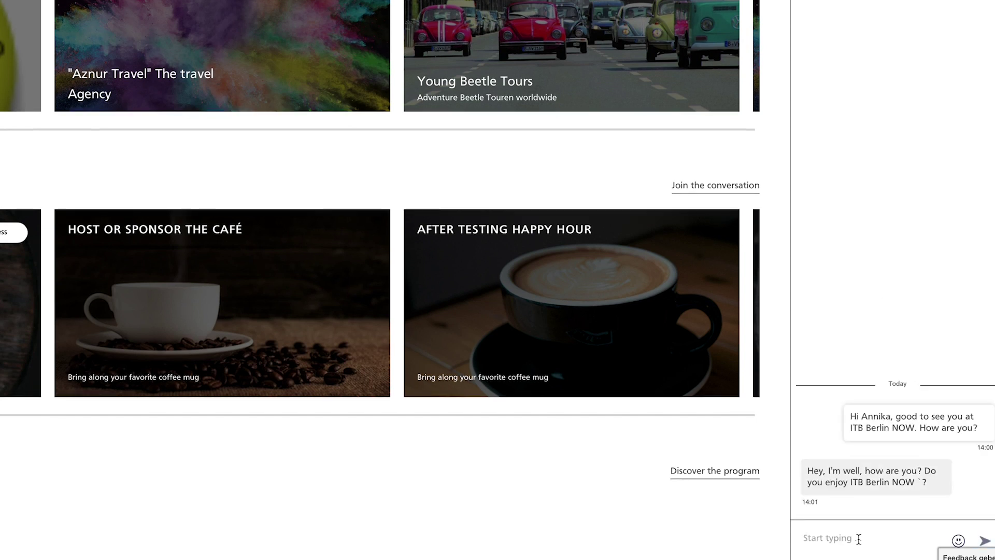
click(859, 539)
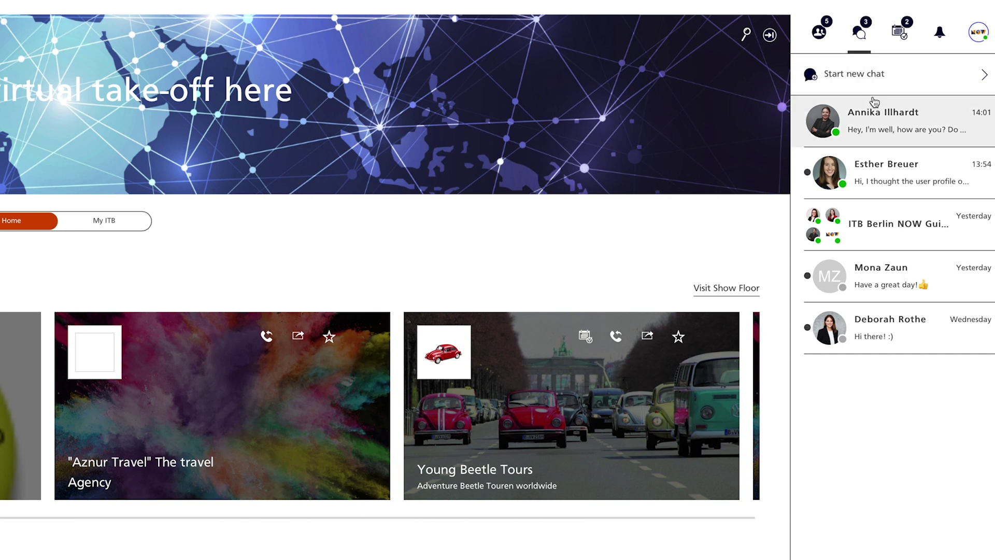
Create a new group chat and name it "ITB Berlin NOW"
click(883, 85)
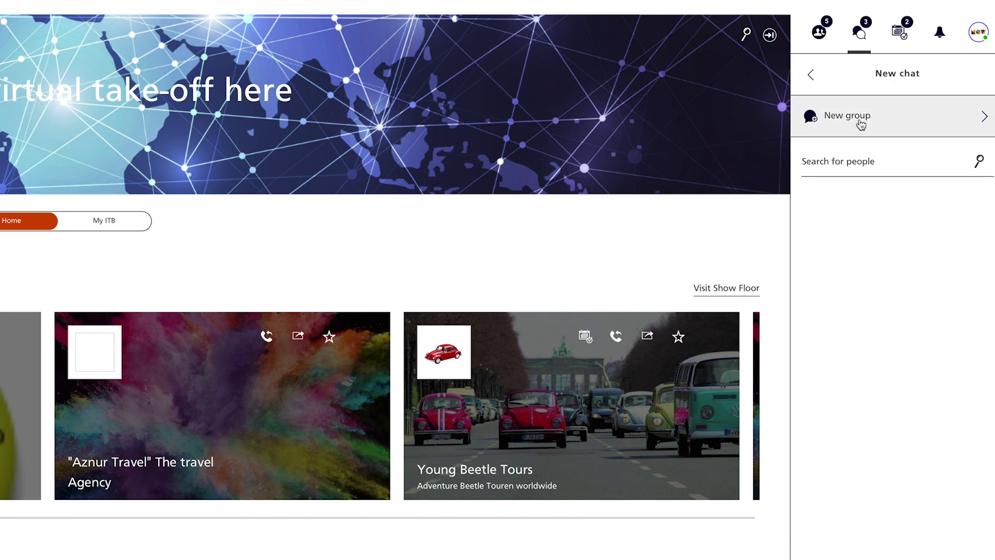
click(860, 124)
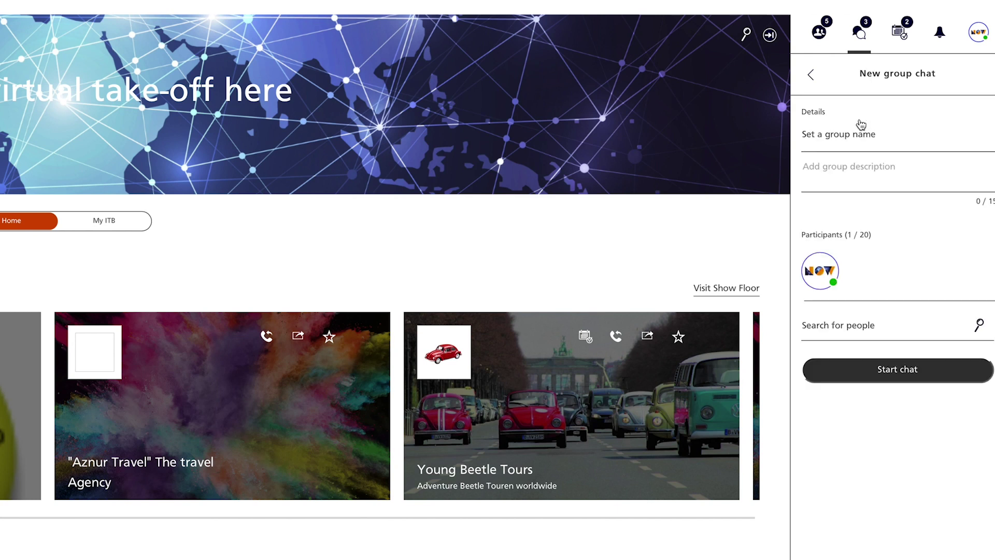
click(836, 135)
text(ITB Berlin NOW)
click(857, 183)
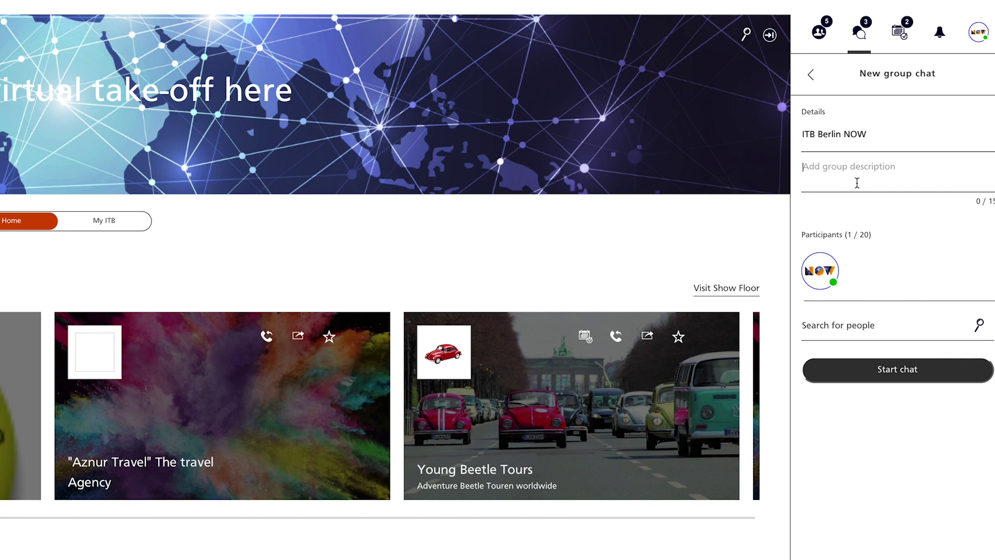
Add three participants to the group by searching their first names, and start the group chat
click(842, 325)
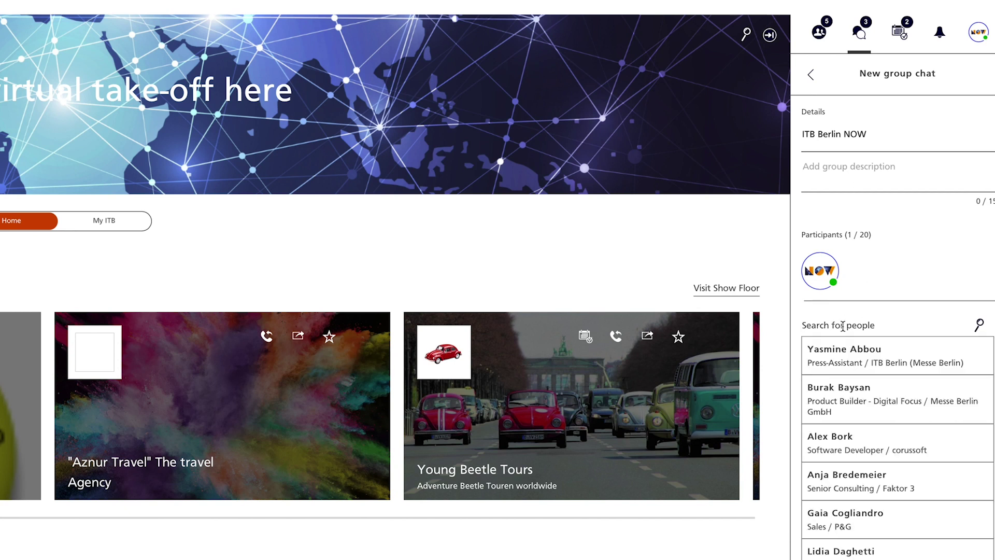
text(teres)
click(865, 361)
text(est)
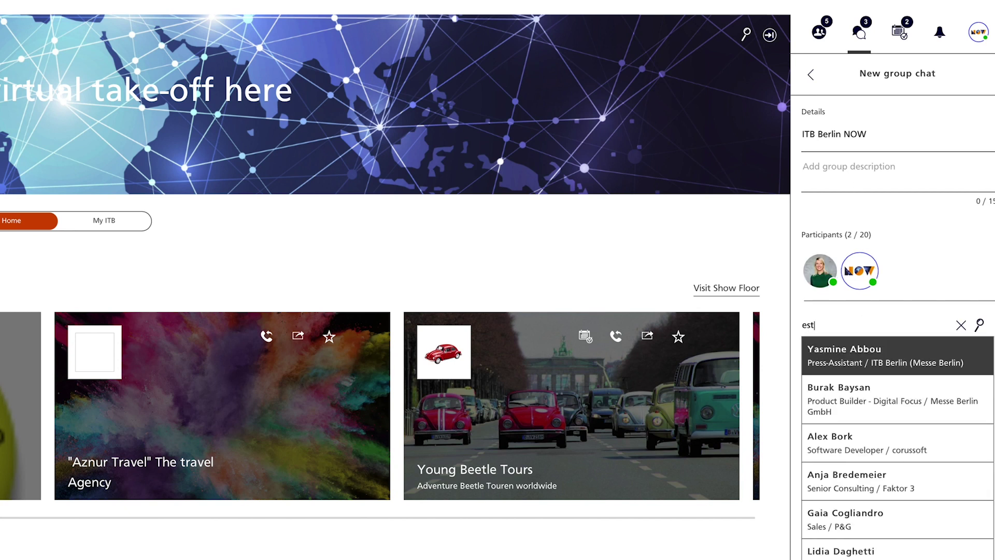
text(her)
click(845, 345)
text(ann)
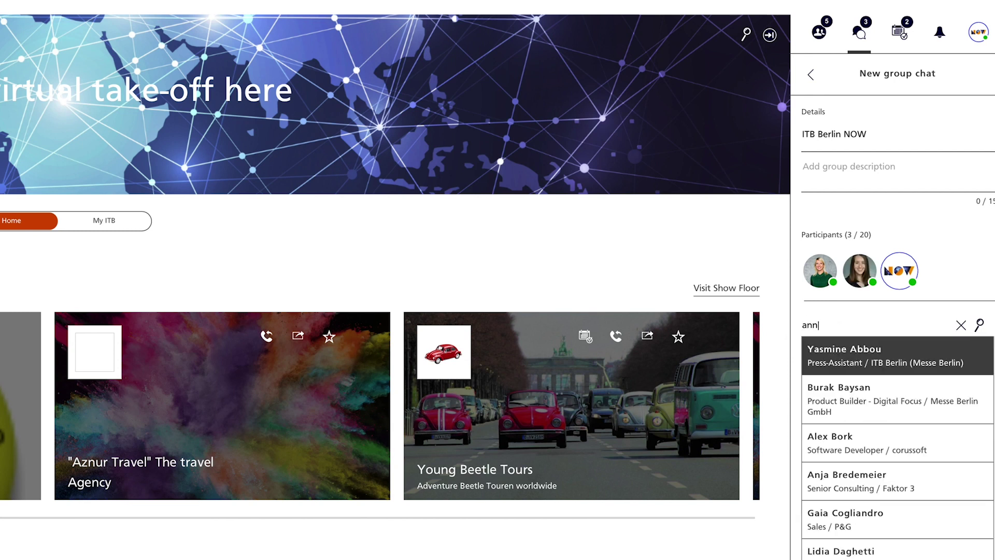
text(ika)
click(835, 357)
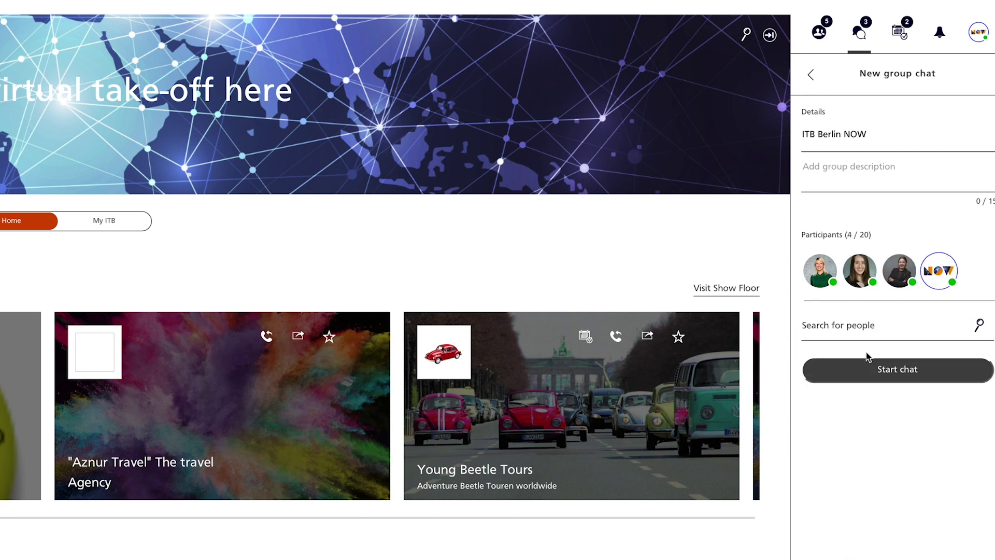
click(905, 370)
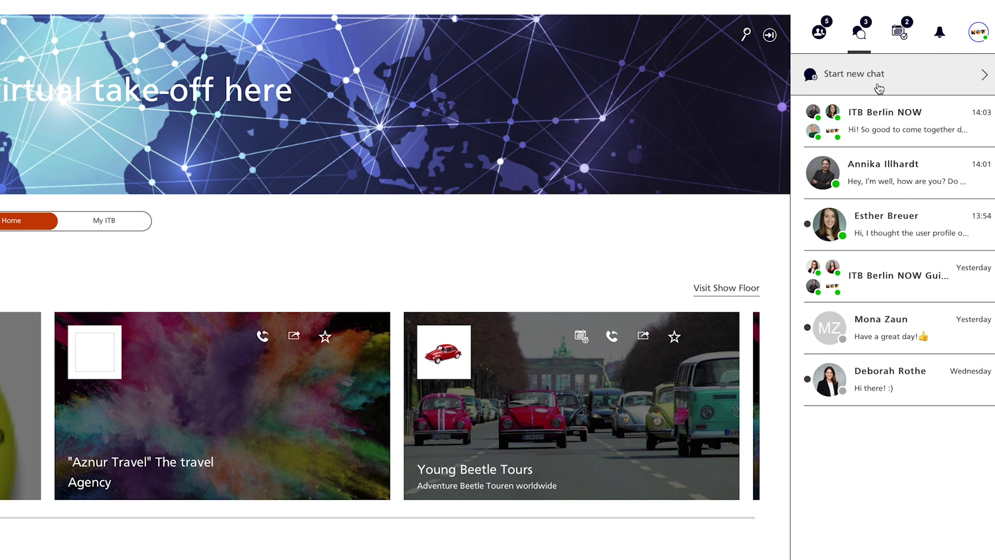
Examine the confirmed meetings and the available actions for the upcoming 15:00 to 15:30 meeting
click(901, 33)
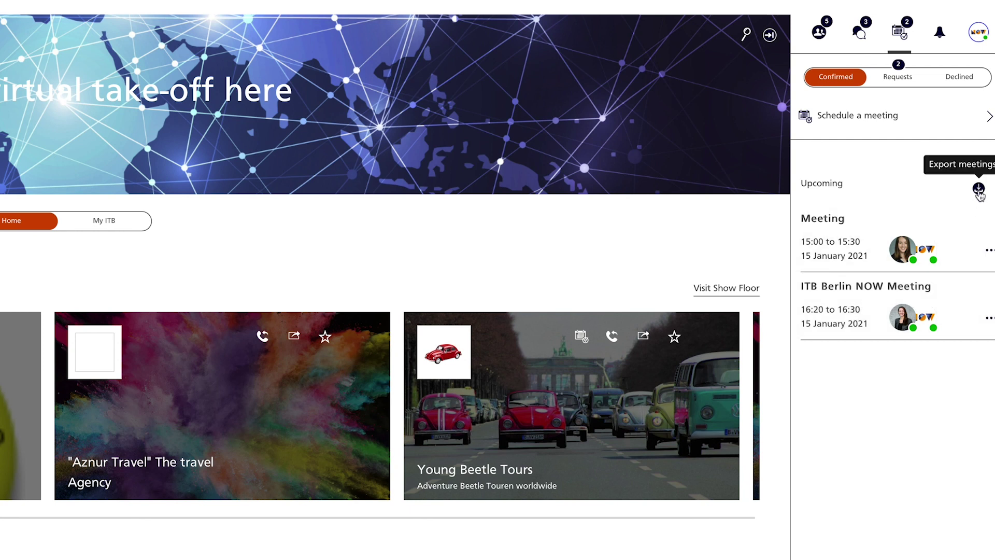
click(988, 250)
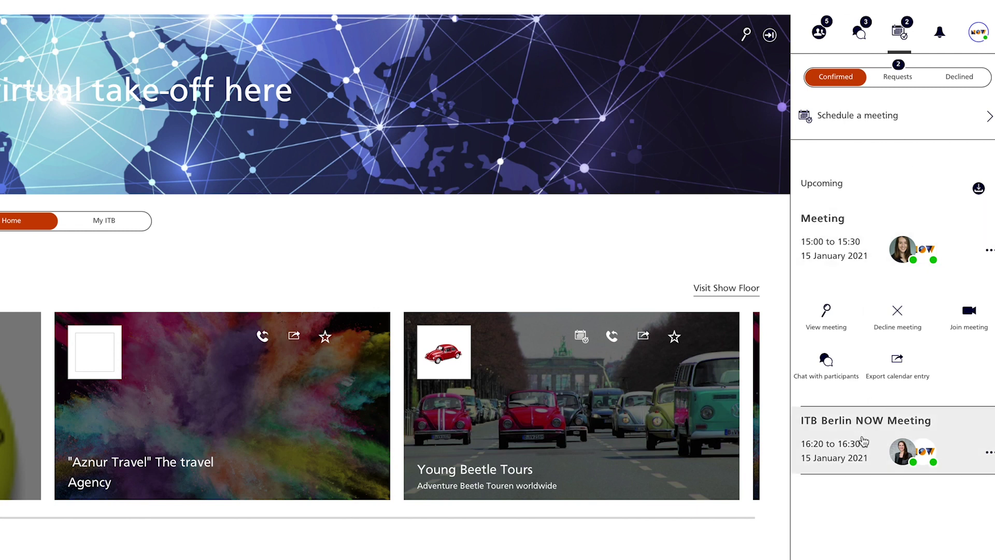
click(989, 255)
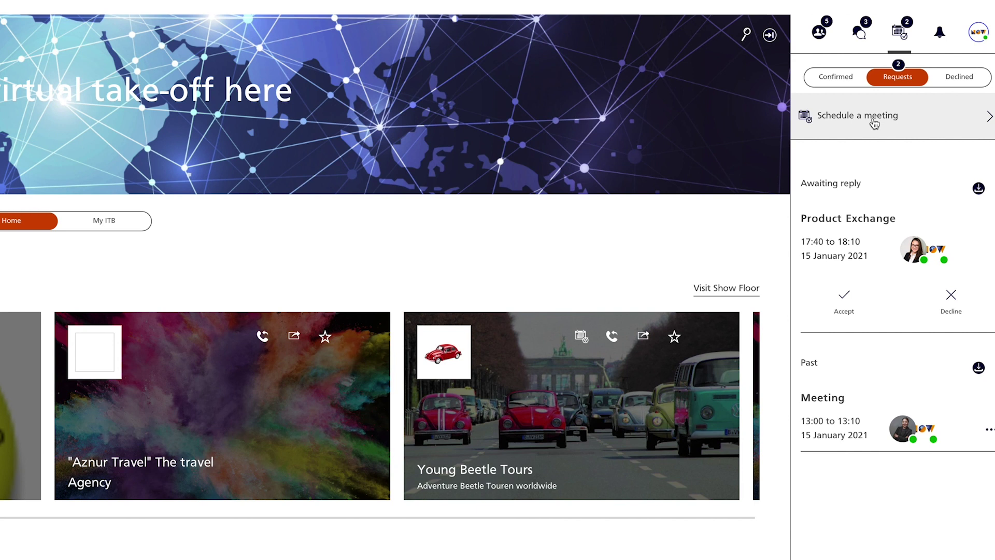
Start scheduling a meeting named "Let´s meet" and invite a contact by searching their first name
click(874, 123)
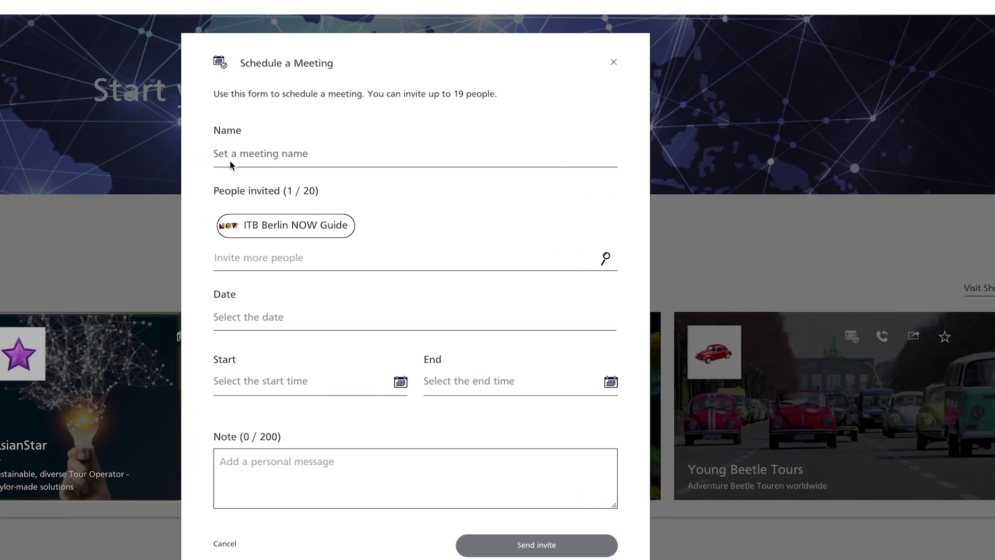
click(231, 154)
text(Let´s)
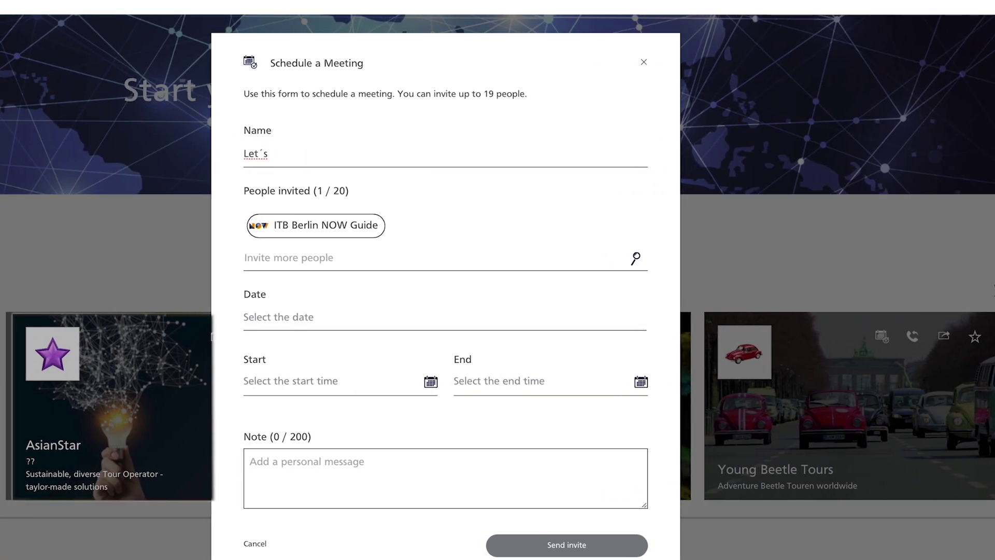
text( meet)
click(313, 259)
text(laura)
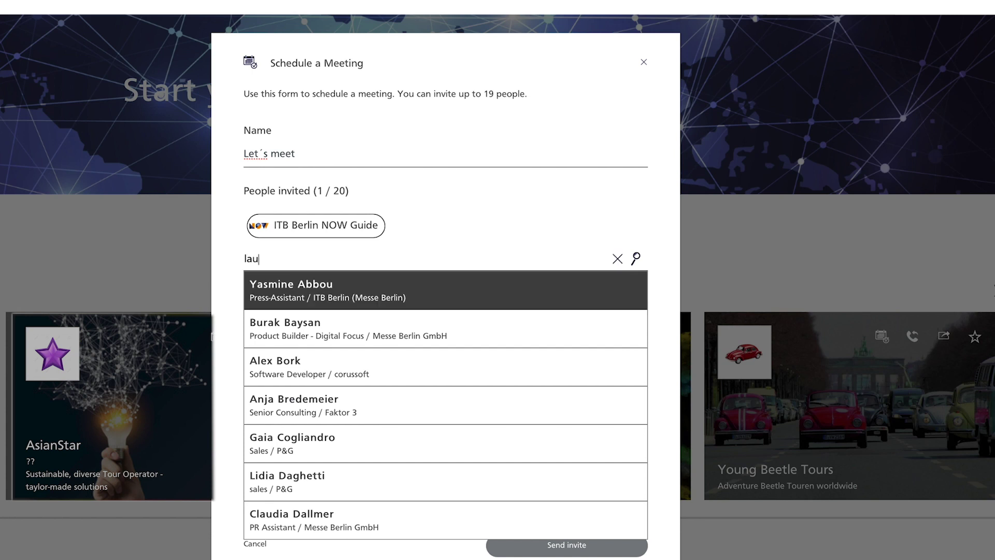
click(319, 286)
Set the meeting date to March 9, 2021, with a start time of 16:00
click(305, 316)
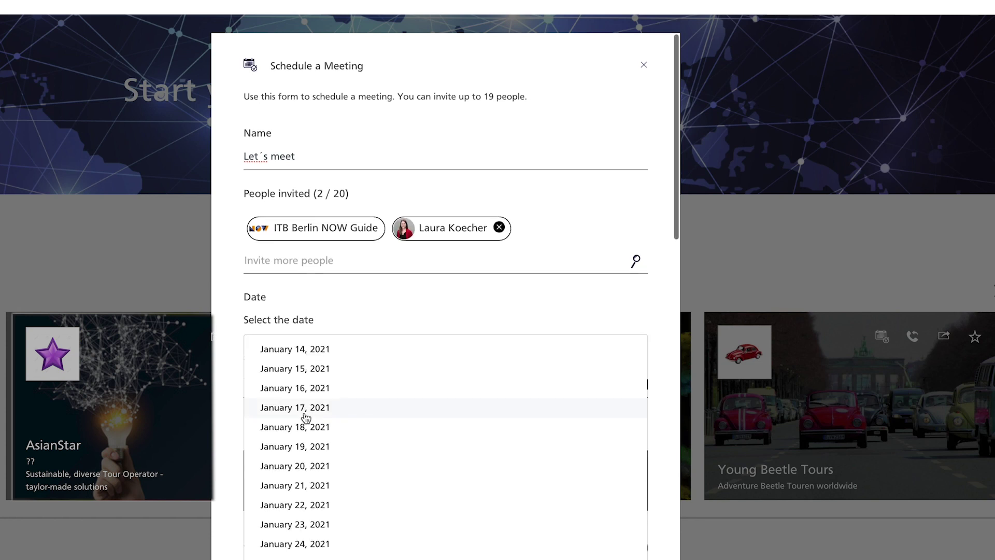
scroll(300, 424, down, 10)
click(332, 417)
click(356, 395)
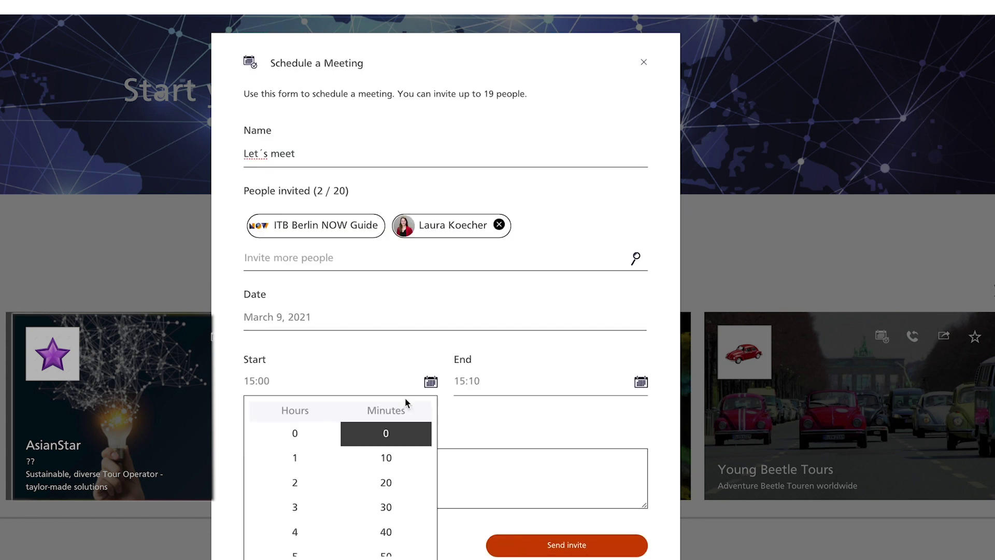
scroll(311, 500, down, 5)
click(293, 504)
click(293, 504)
Add a note greeting the invitee by first name, followed by "let´s talk about a possible future corporation.", and send the invite
text(Hi Laura, let´s talk about a possible futur)
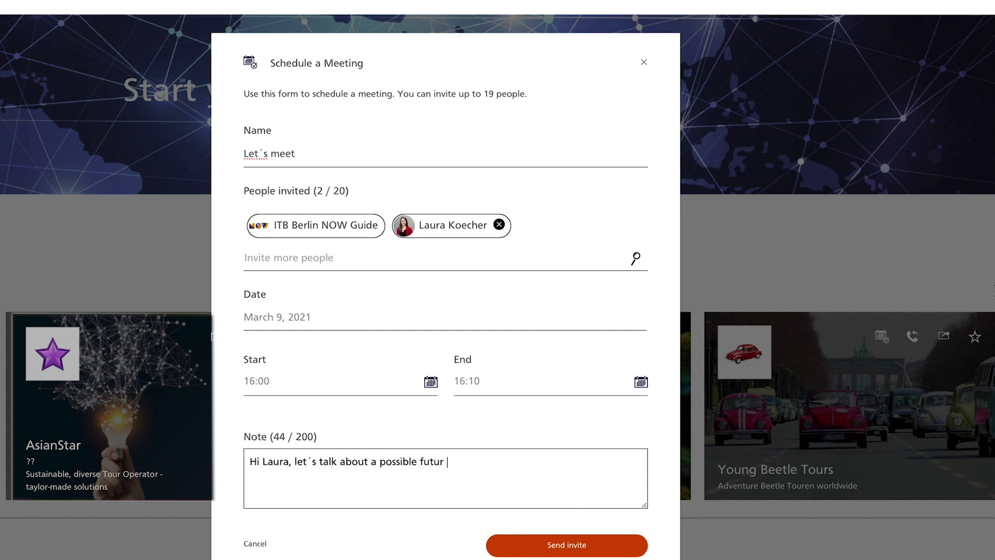
key(BackSpace)
text(e corporation.)
click(541, 544)
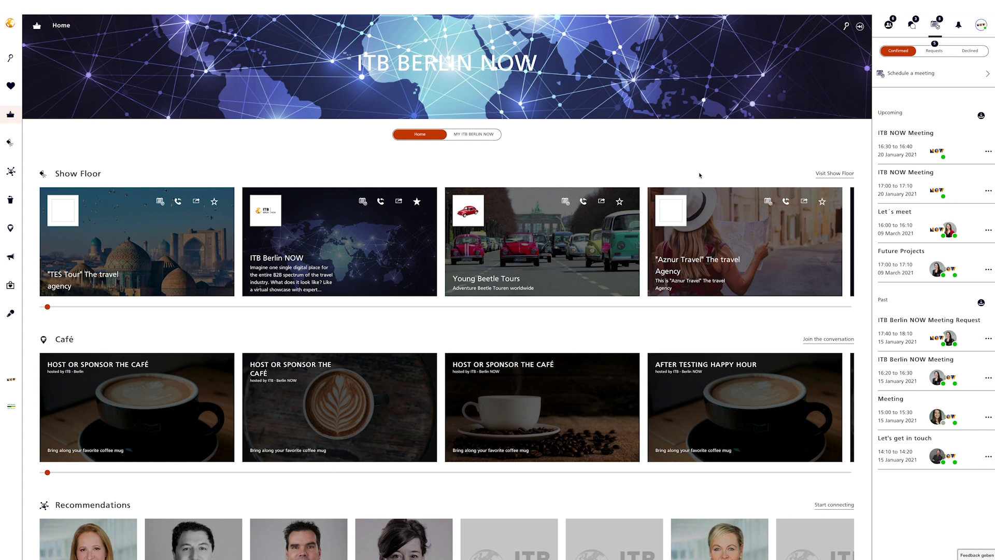
Accept the ITB Berlin NOW meeting request for 10 March 2021, 14:10 to 14:20, and check the confirmed and declined meetings
click(933, 51)
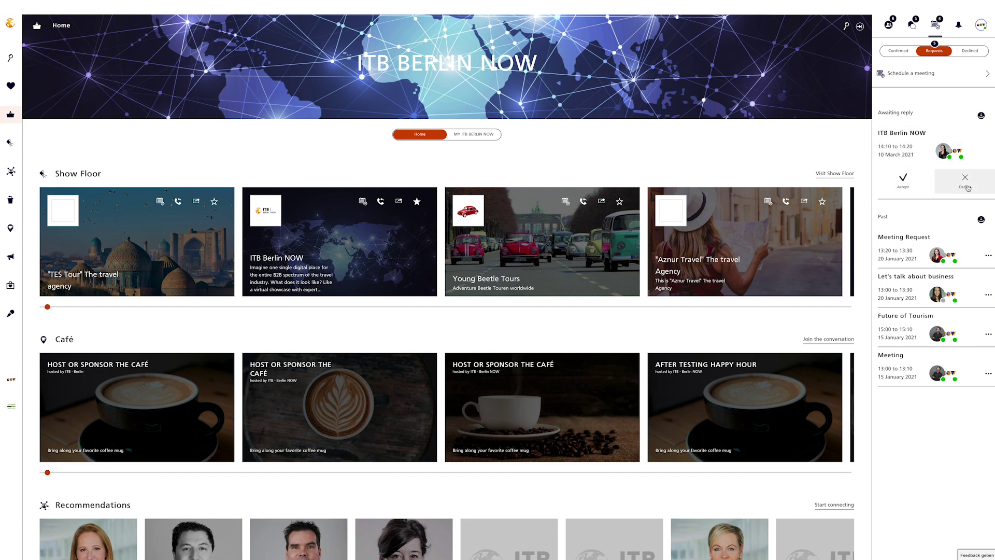
click(907, 181)
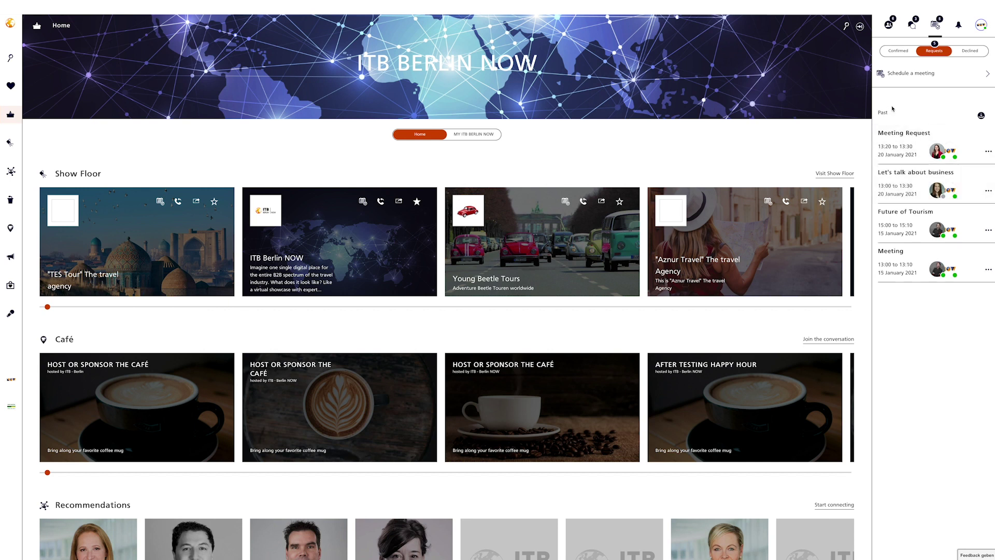
click(895, 52)
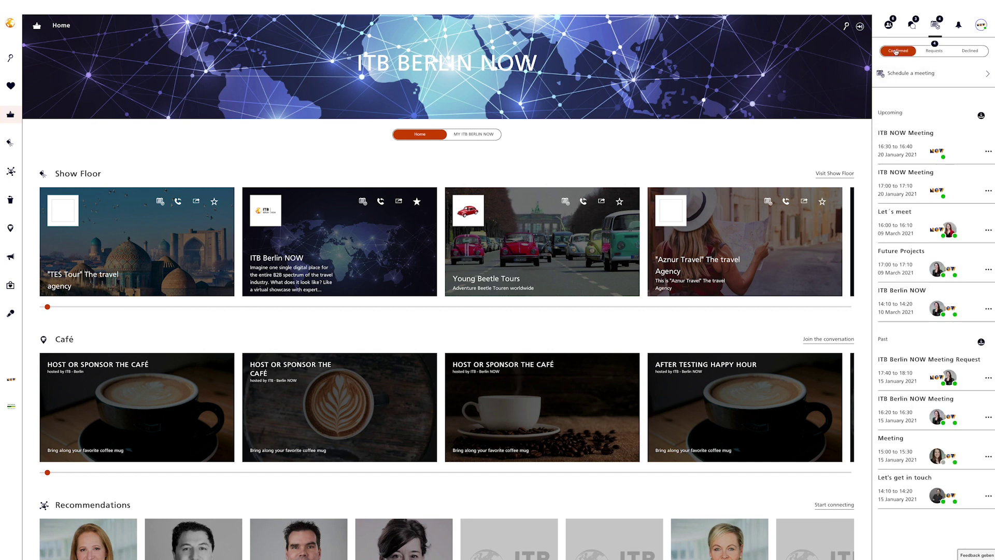
click(970, 55)
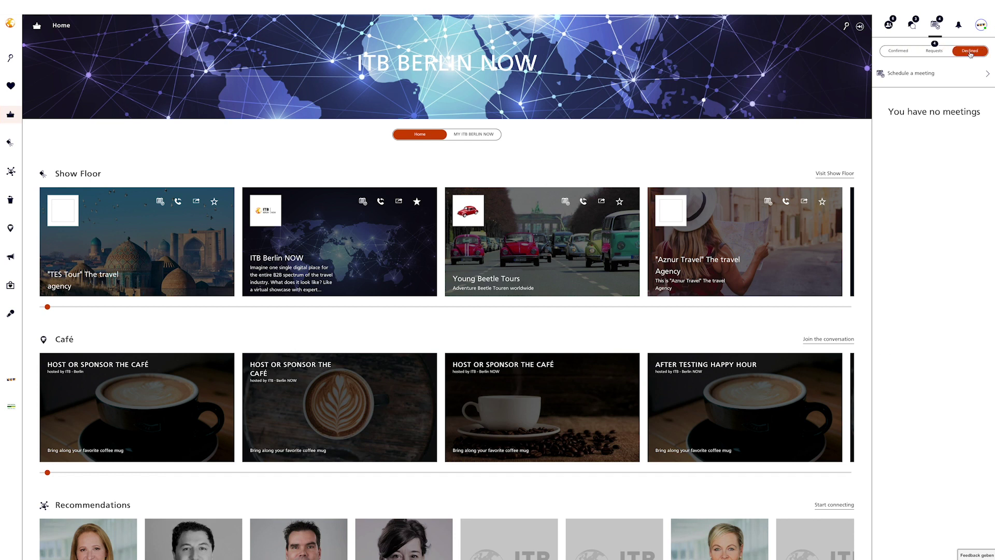
Open the notifications and switch Do not disturb on and back off
click(959, 26)
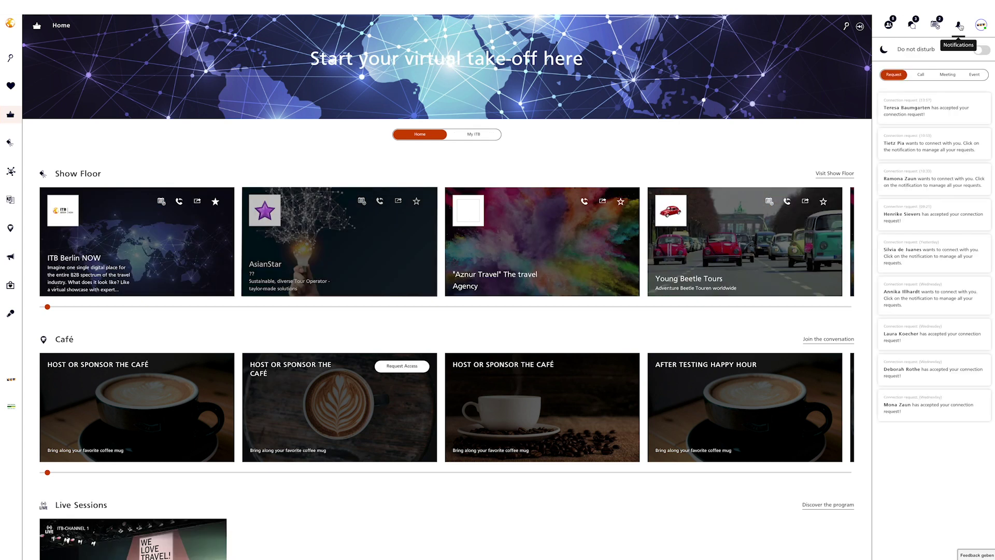
click(987, 52)
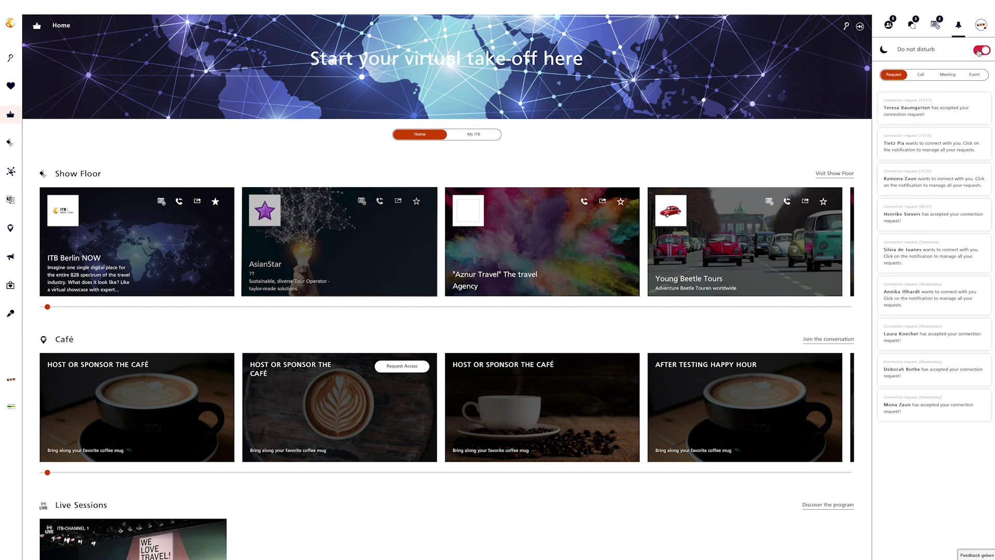
click(978, 52)
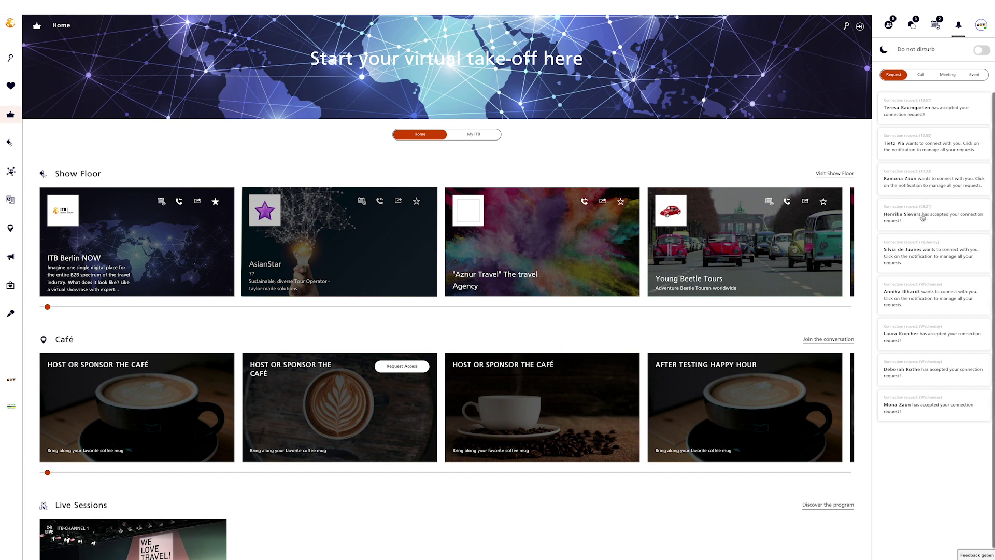
Review the call, meeting, event and connection request notifications, and toggle Do not disturb on and off
click(922, 76)
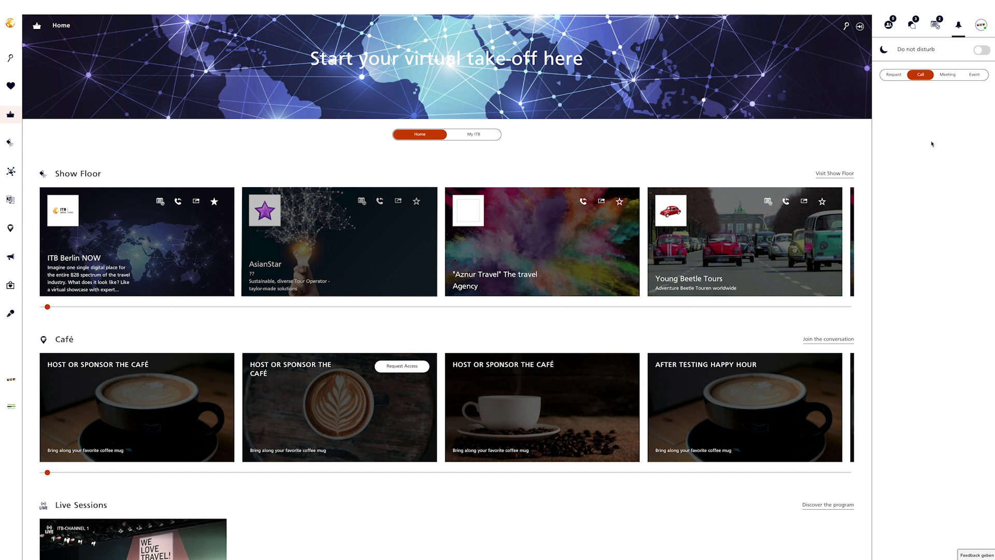
click(950, 76)
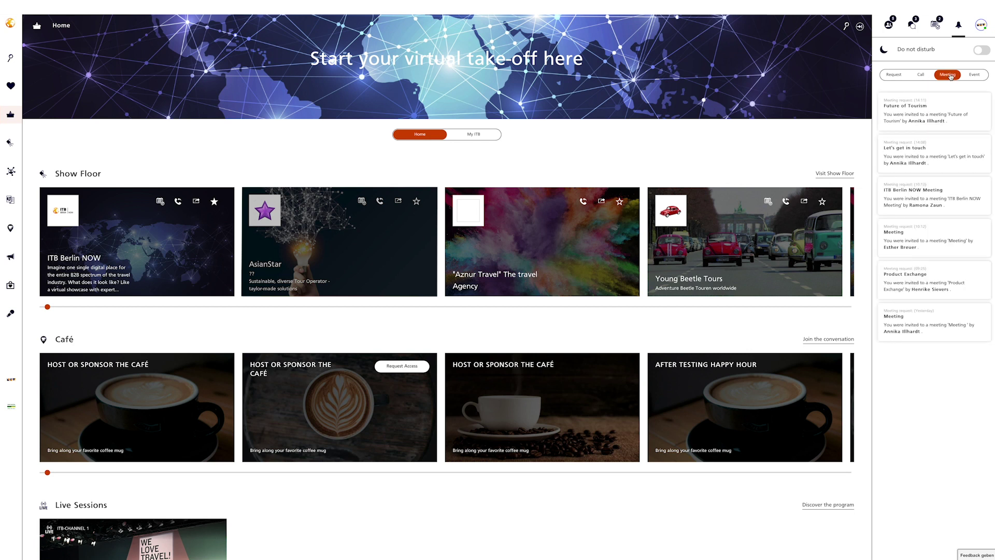
click(974, 75)
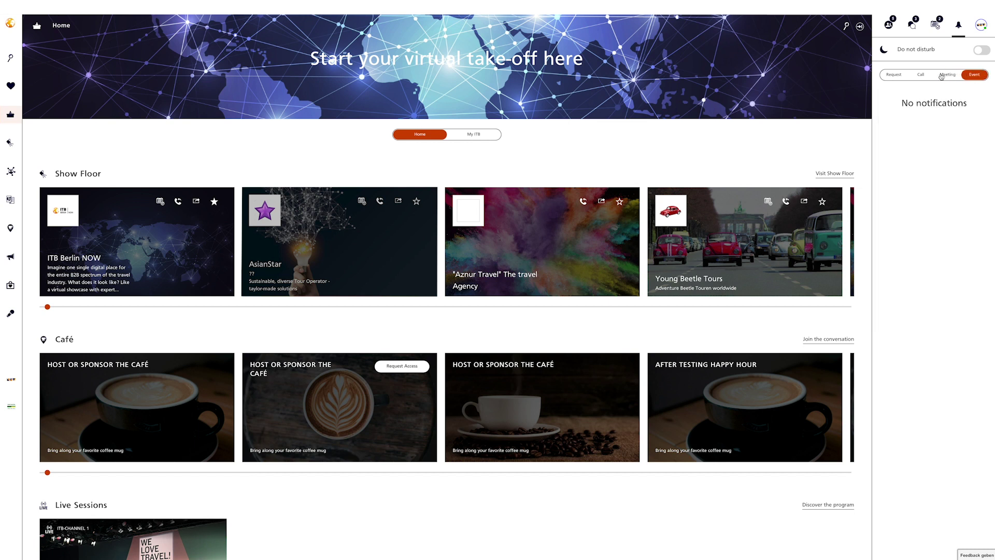
click(897, 76)
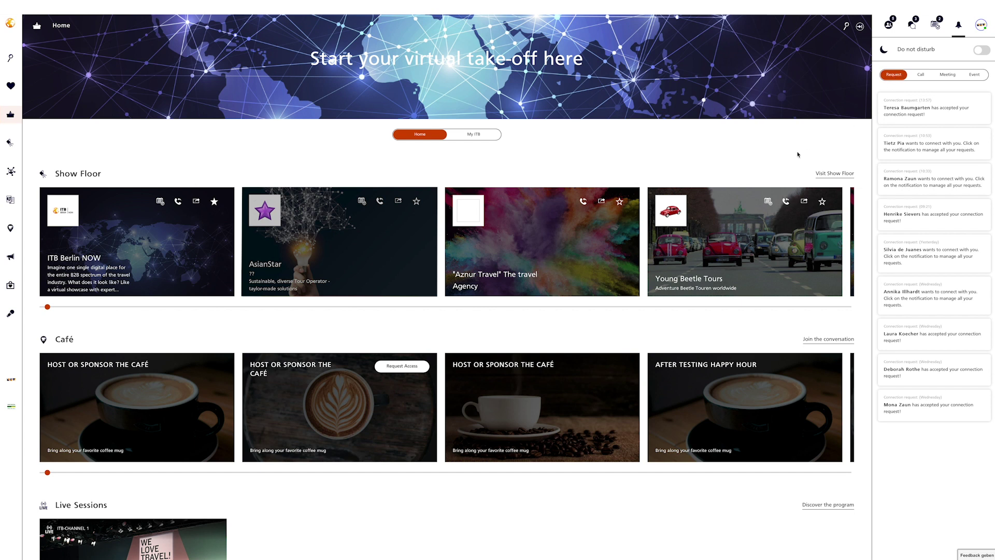
click(985, 50)
click(985, 51)
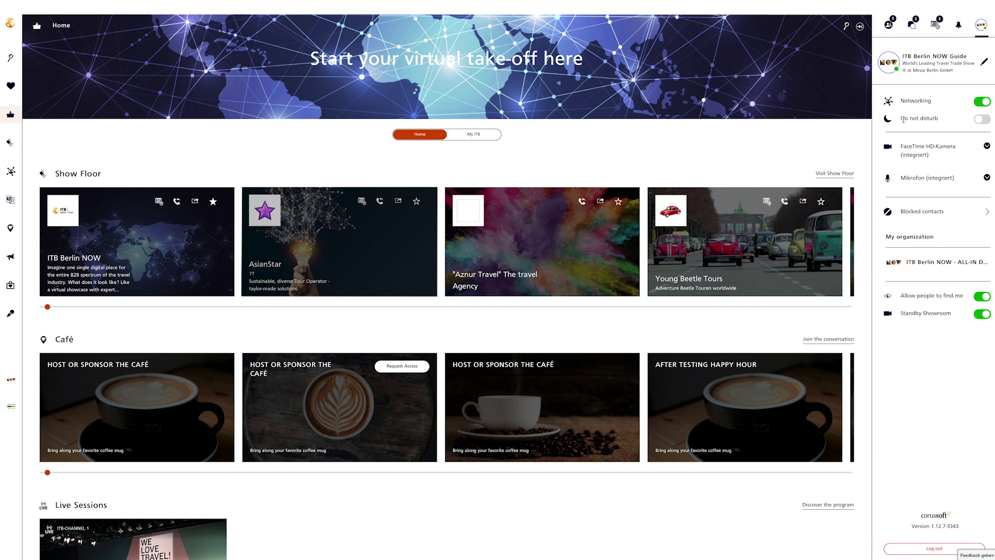
In the profile settings, switch Networking off and on again, and Do not disturb on and off again
click(980, 104)
click(980, 103)
click(981, 123)
click(981, 123)
Check the available camera and microphone choices in the profile settings, and collapse both lists
click(986, 147)
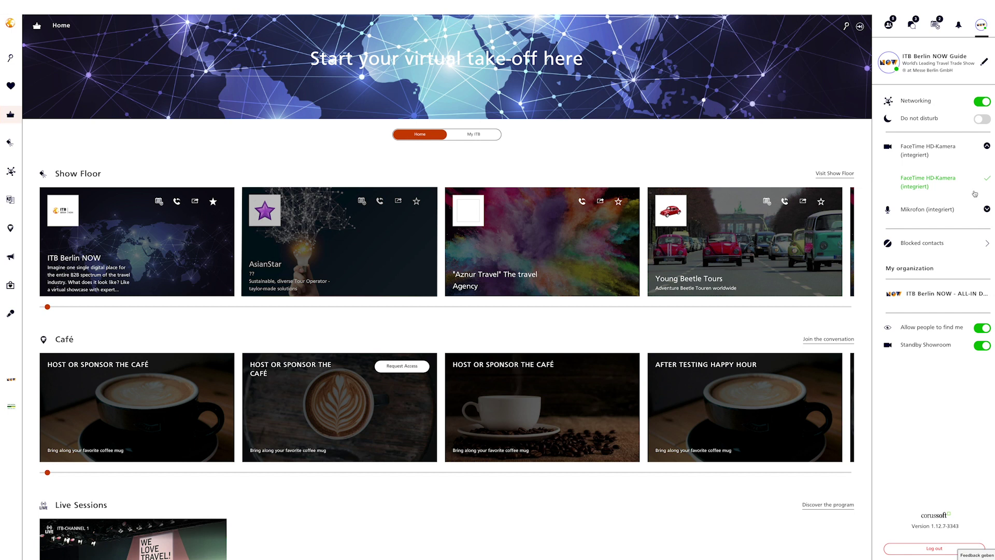
click(987, 210)
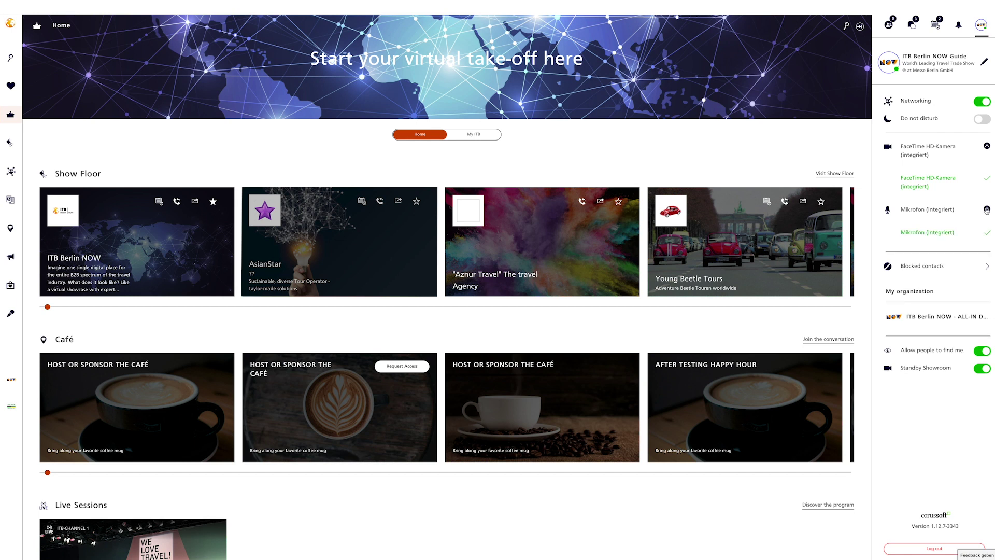
click(987, 209)
click(987, 146)
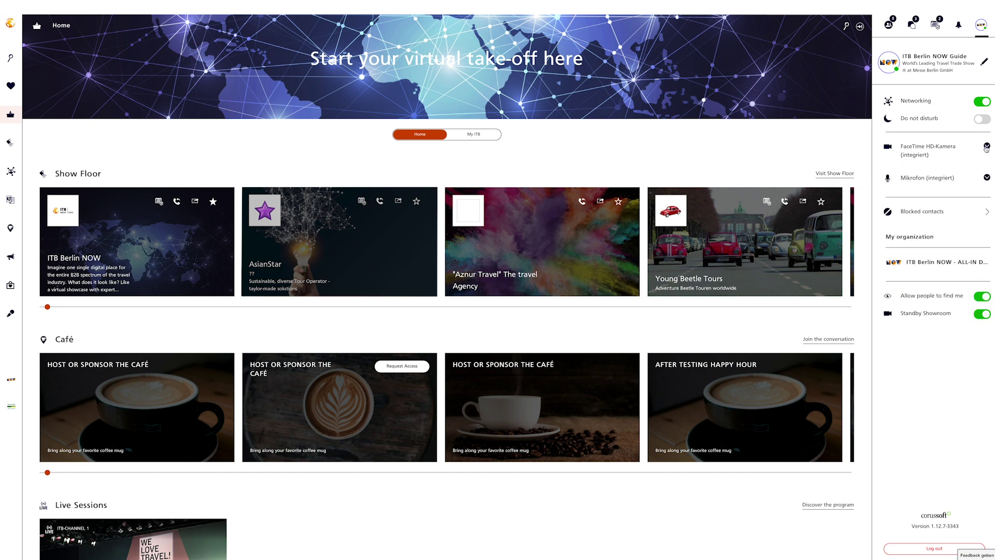
View the blocked contacts and return to the profile settings
click(973, 217)
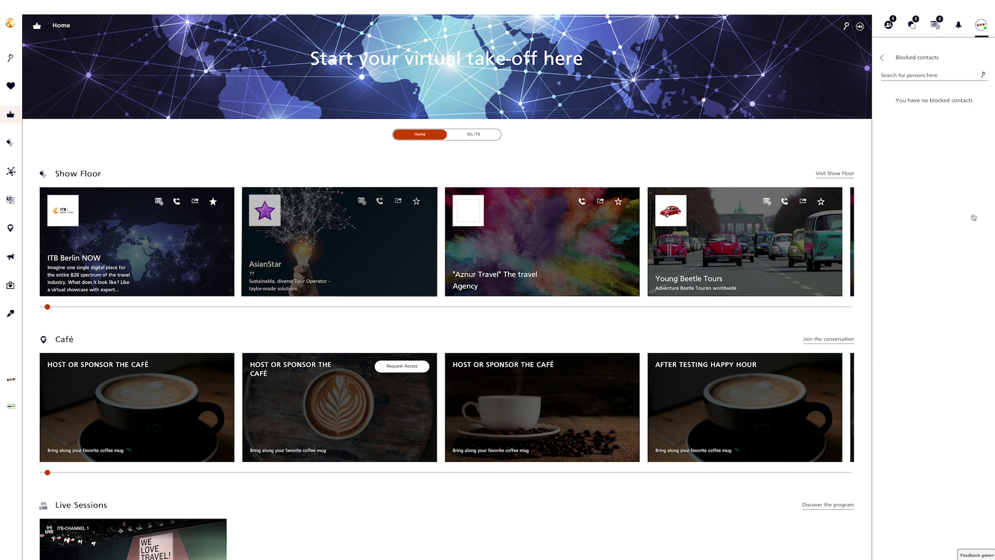
click(910, 76)
click(882, 58)
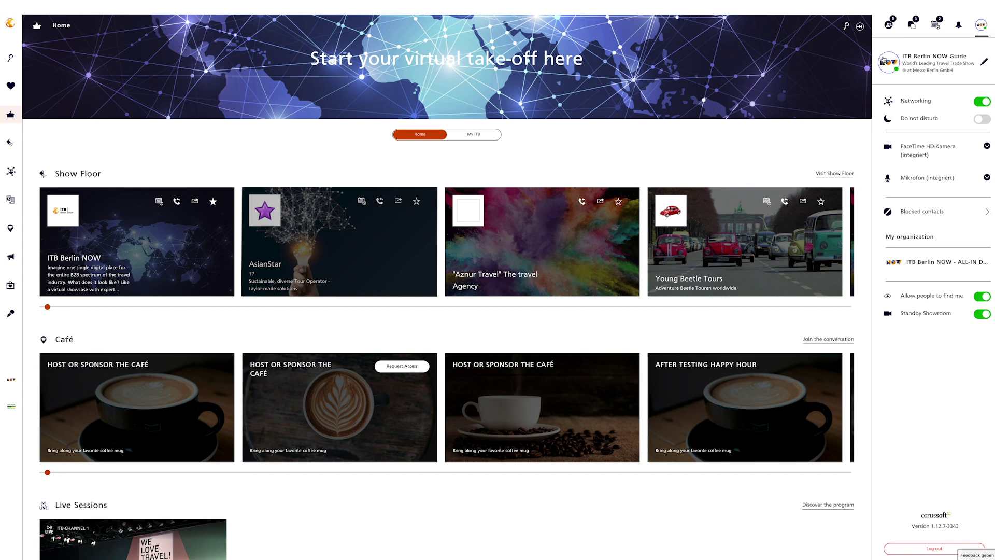
Open the brand card page under My organization and examine its team members, upcoming sessions, café lounge and links
click(926, 267)
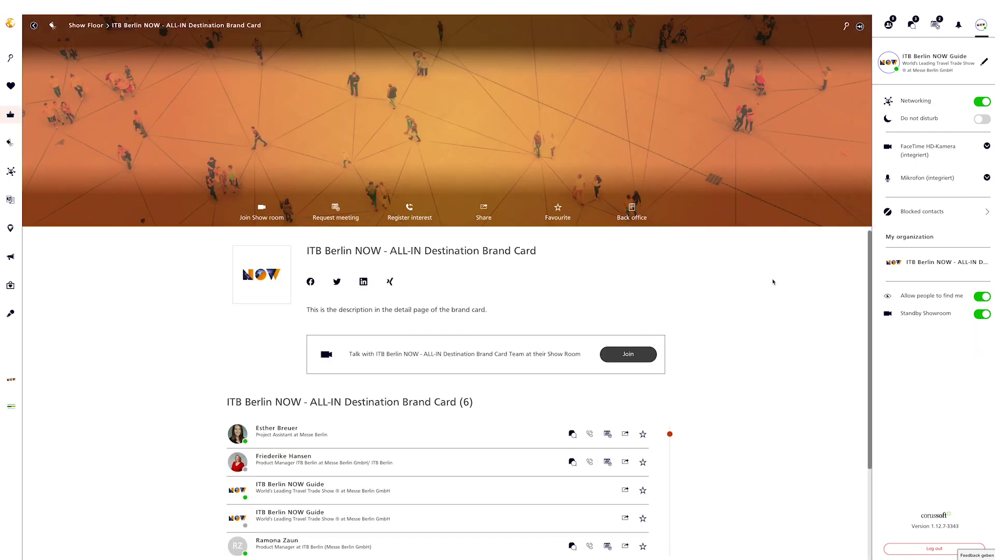
scroll(710, 362, down, 5)
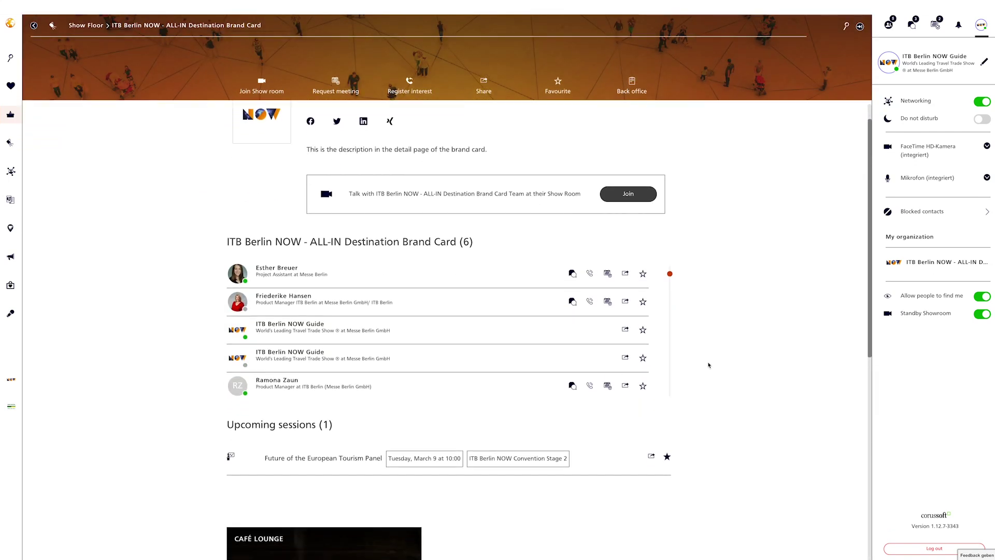
scroll(708, 364, down, 2)
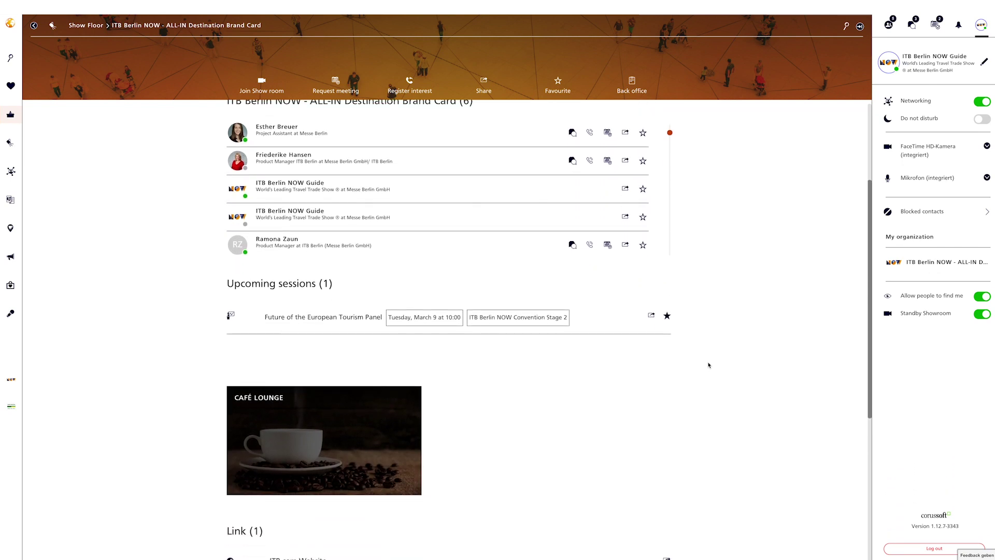
scroll(708, 365, up, 2)
scroll(708, 364, up, 5)
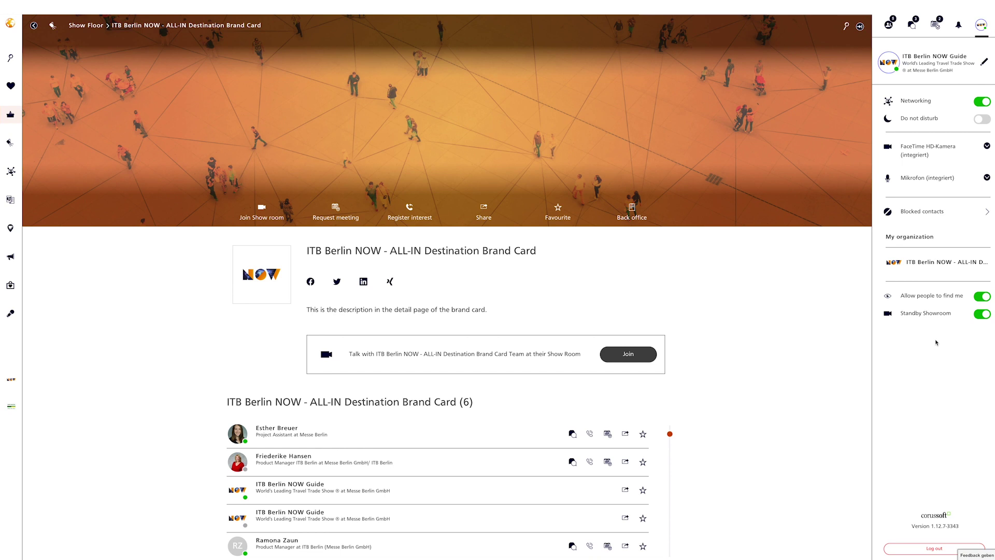
Switch the organization's Allow people to find me and Standby Showroom options off and back on
click(979, 298)
click(979, 298)
click(980, 315)
click(981, 315)
Open the own profile for editing and review its picture, personal details, social media links, biography and interests fields
click(982, 63)
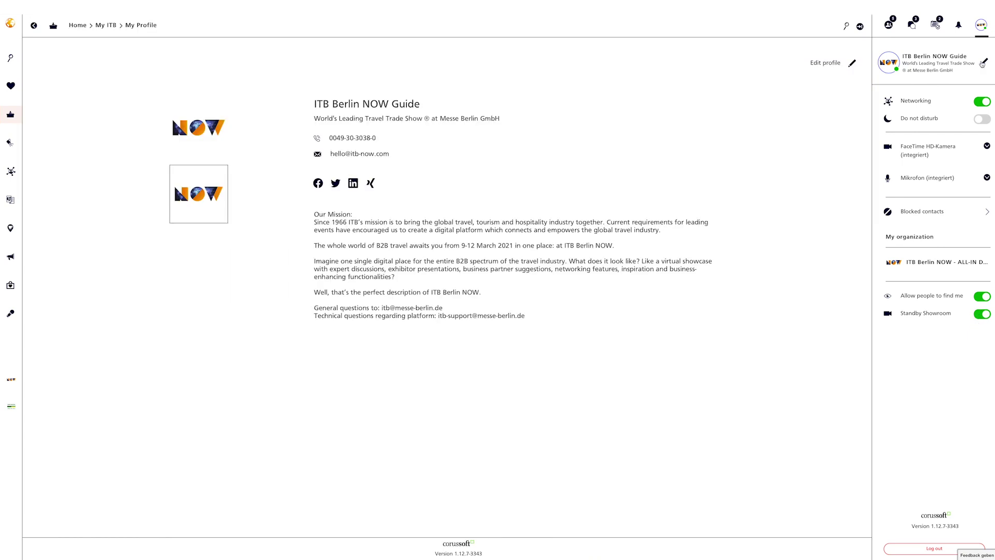
click(851, 64)
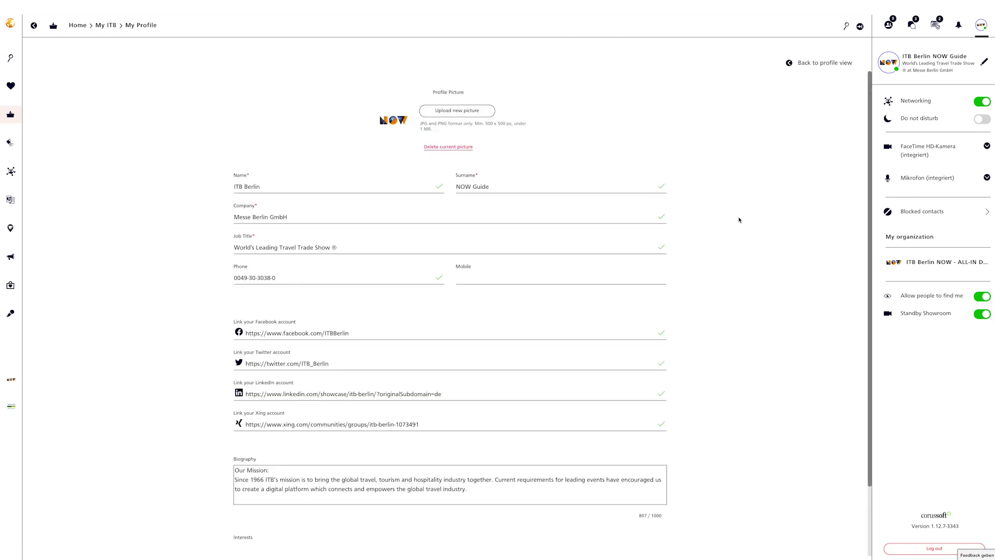
scroll(739, 220, down, 3)
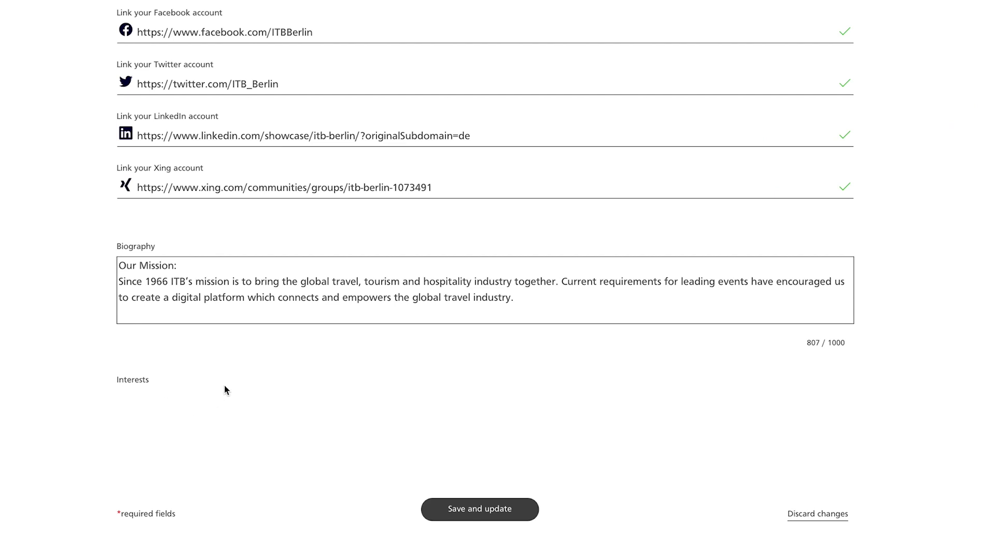
scroll(225, 385, up, 2)
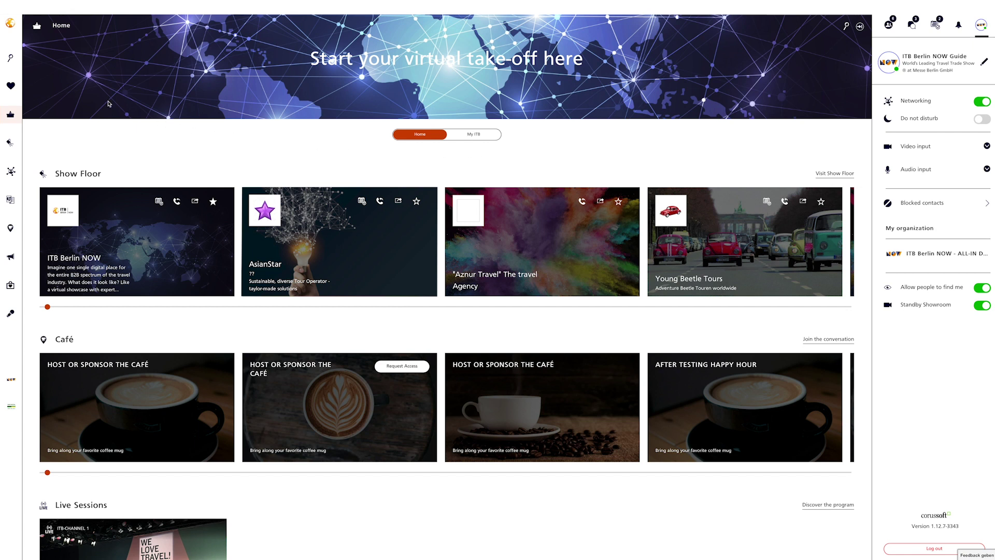
Search the platform for "itb berlin now" and return to the main navigation
click(10, 24)
click(10, 57)
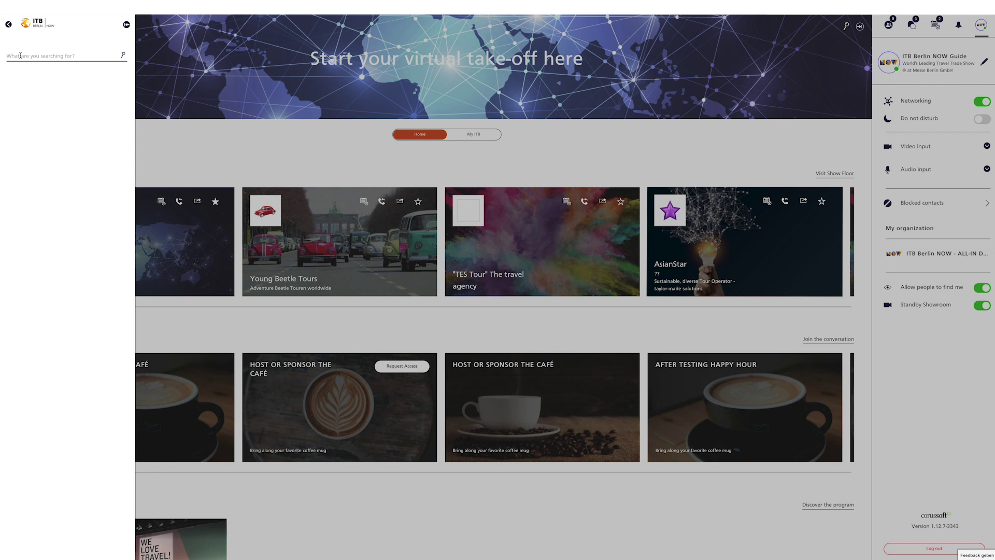
click(7, 55)
text(itb berlin now)
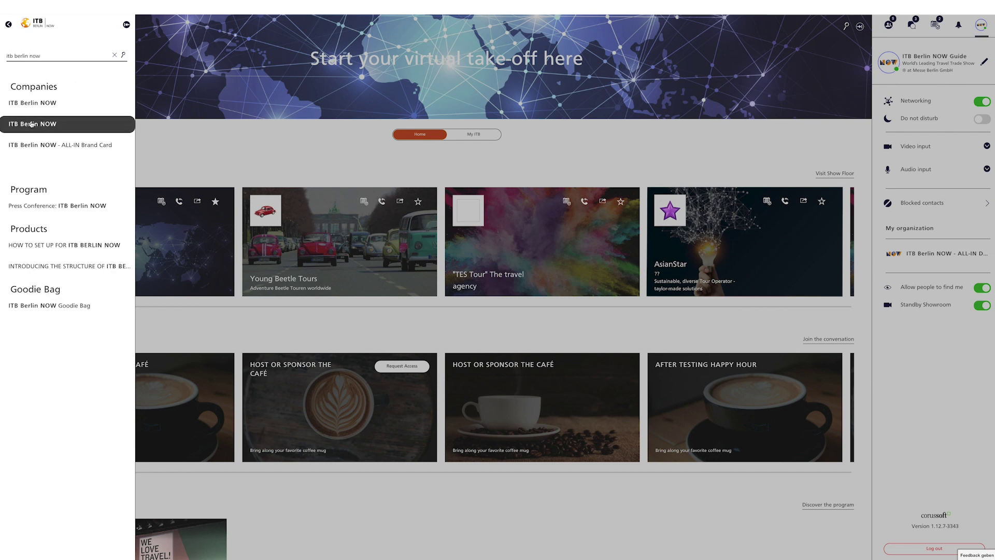
click(8, 25)
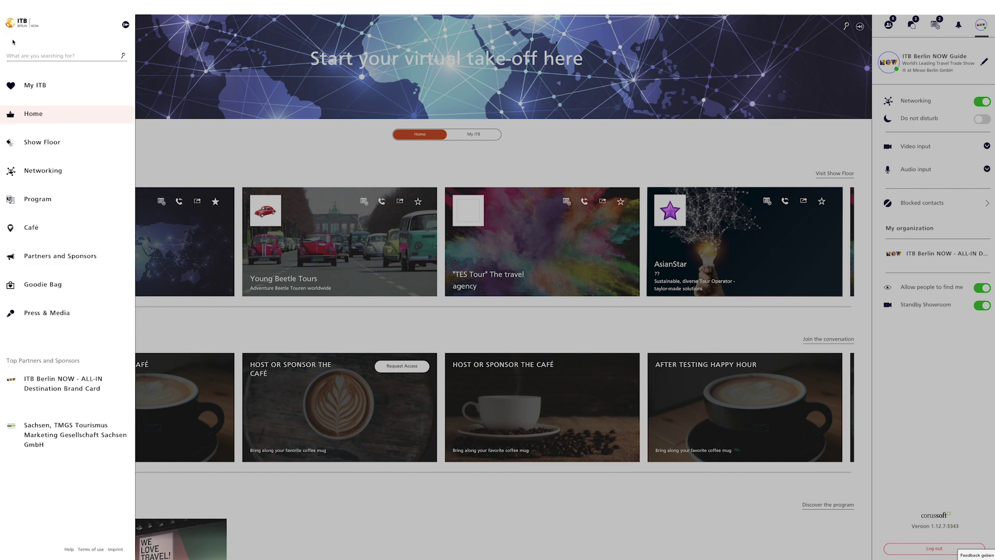
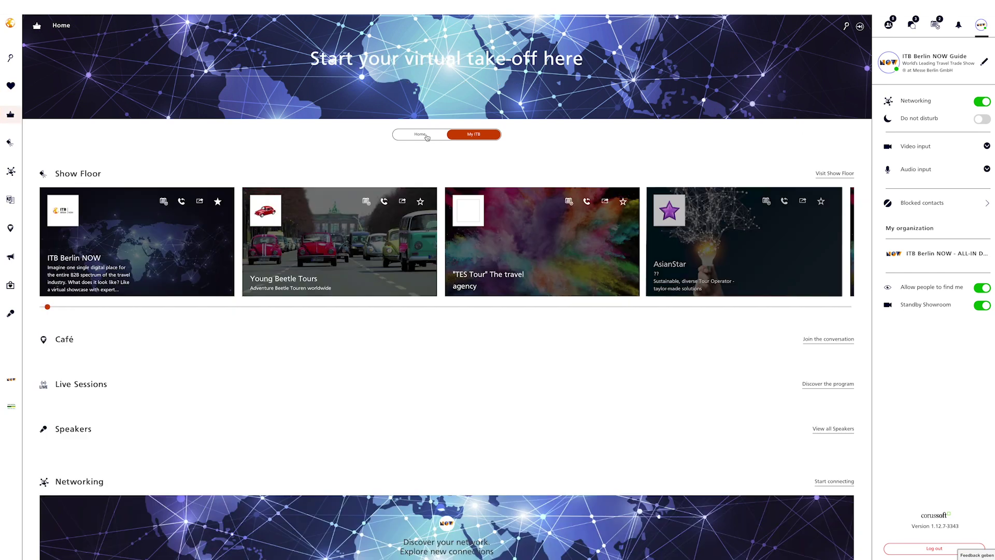
Open the My ITB page and review its sponsors, upcoming meetings, schedule, favourite speakers and favourite exhibitors
click(472, 135)
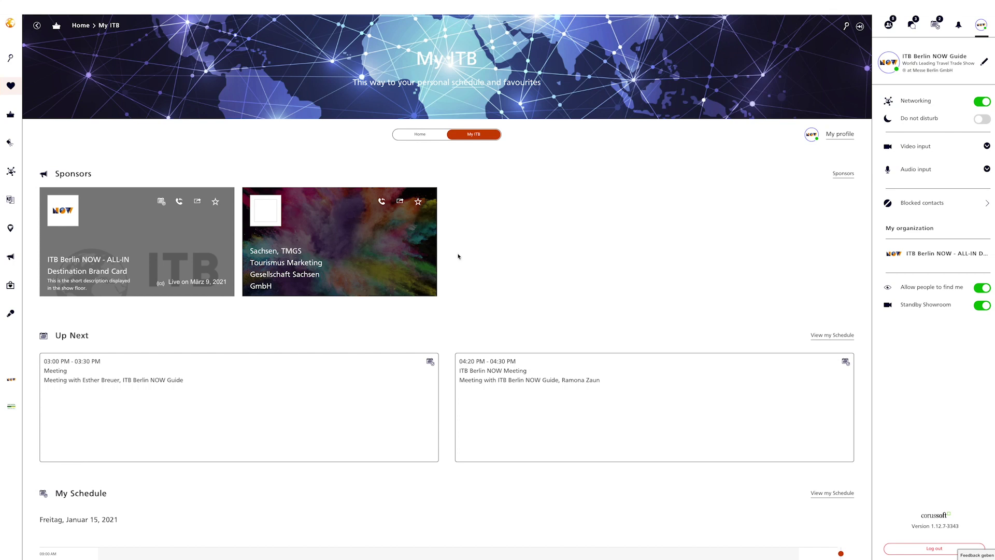
scroll(475, 270, down, 4)
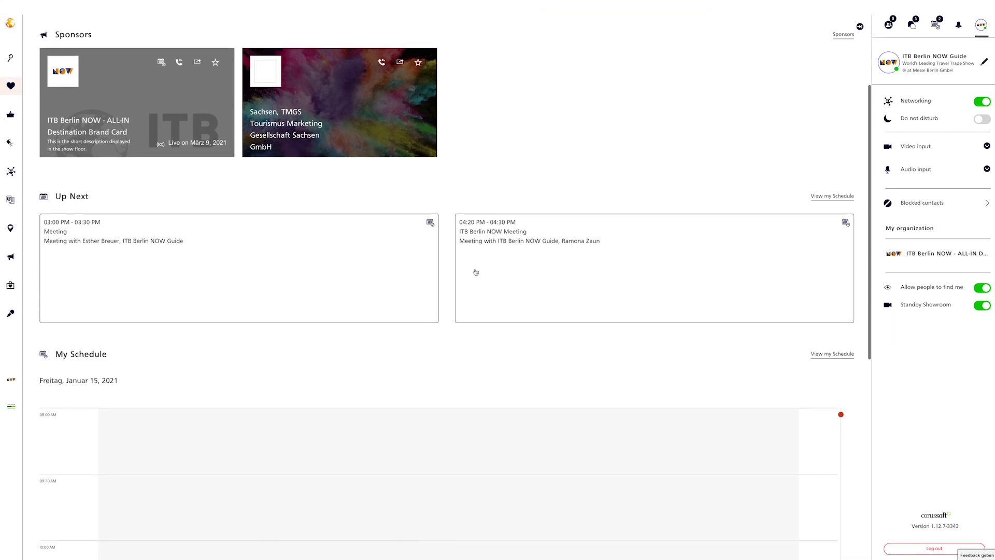
scroll(476, 272, down, 3)
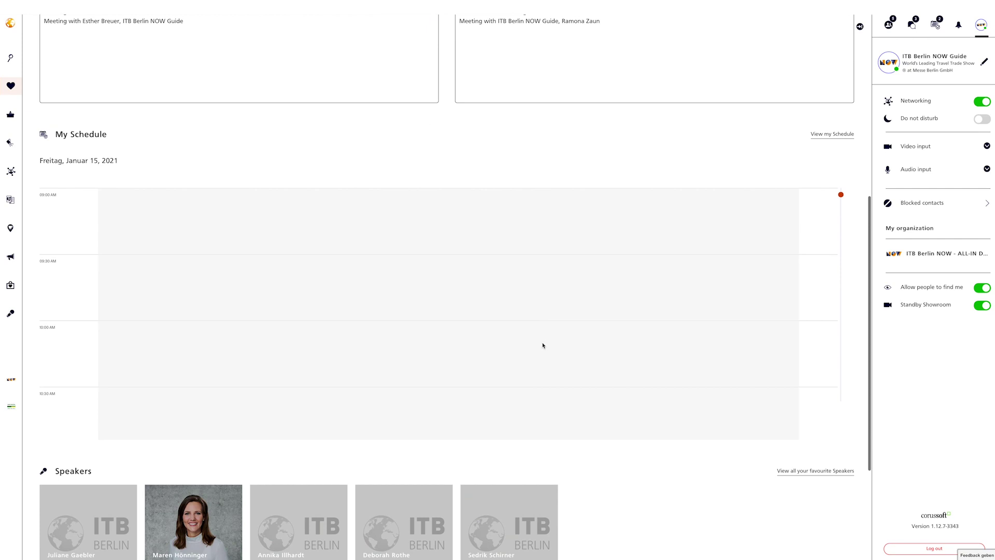
scroll(639, 463, down, 3)
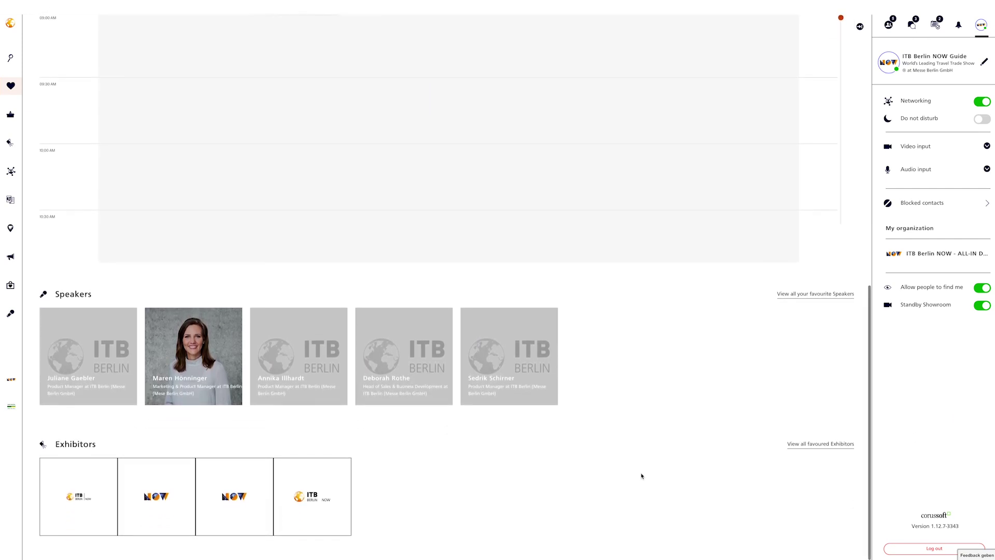
scroll(642, 474, up, 9)
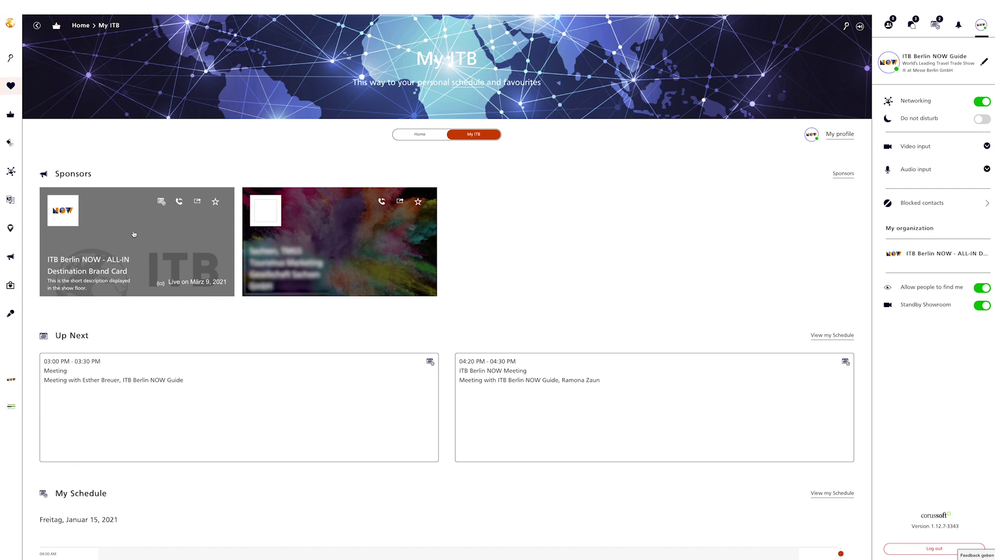
Advance the My Schedule timeline on the My ITB page to the afternoon, around 02:00 PM to 03:30 PM
scroll(212, 394, down, 1)
scroll(212, 394, down, 2)
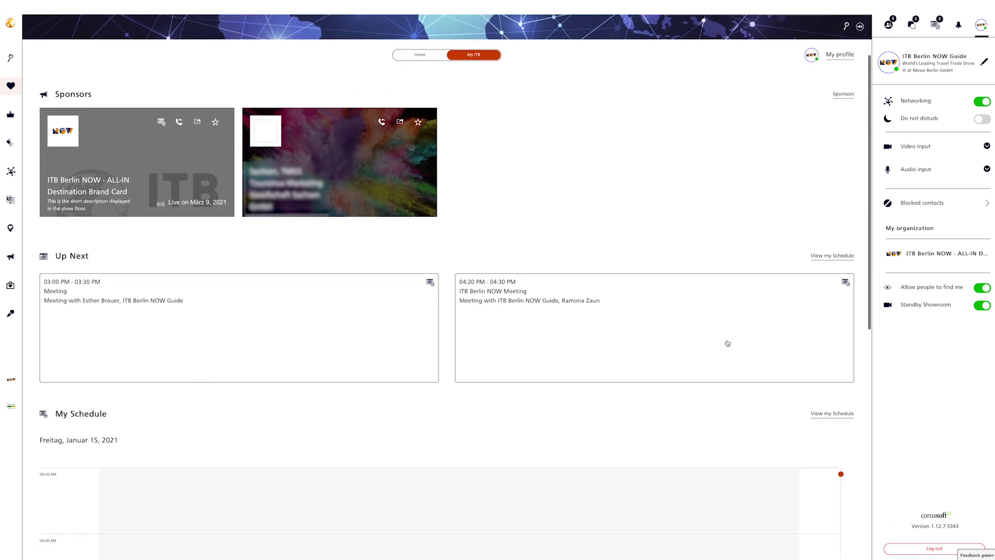
scroll(728, 343, down, 5)
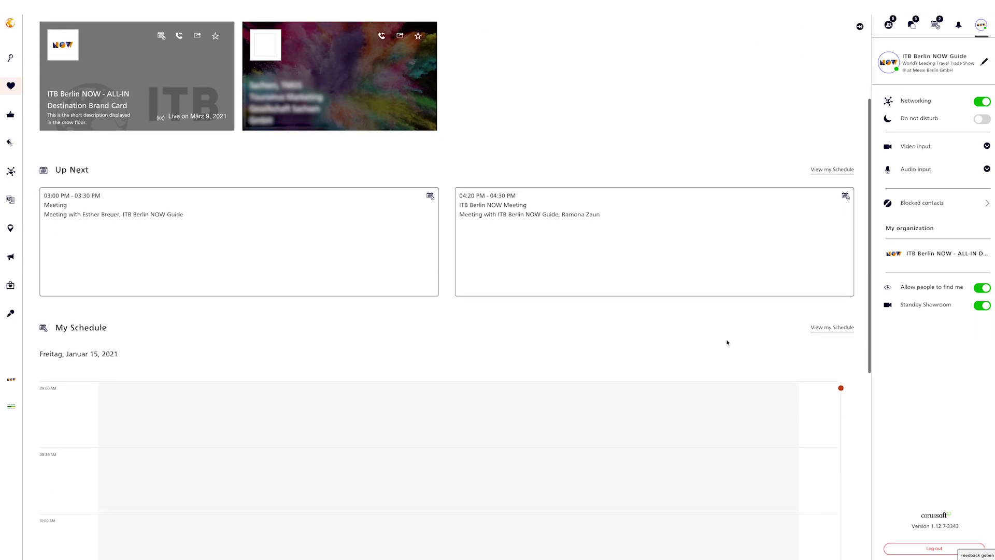
scroll(730, 319, down, 1)
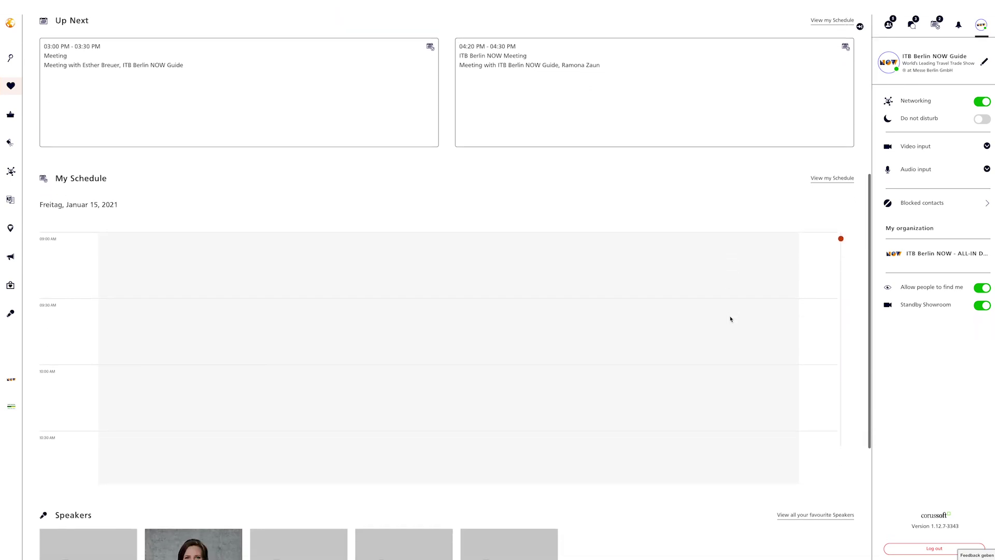
drag(840, 240, 823, 446)
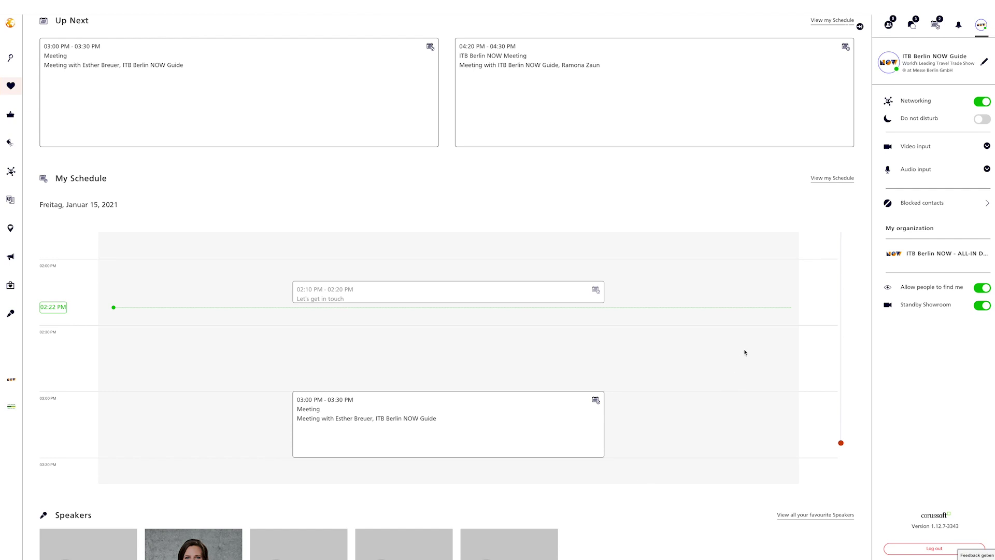
Open the full schedule for January 15, 2021, look through the day and return to My ITB
click(833, 180)
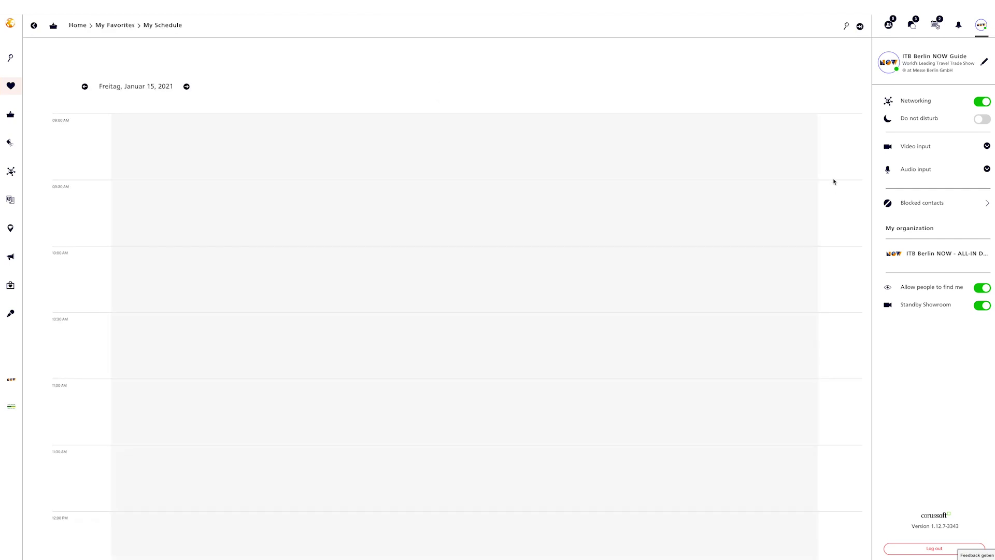
scroll(813, 240, down, 7)
scroll(813, 239, down, 2)
key(alt+Left)
Open all favoured exhibitors and switch the bookmarked exhibitors to tile view and back to list view
scroll(842, 465, down, 10)
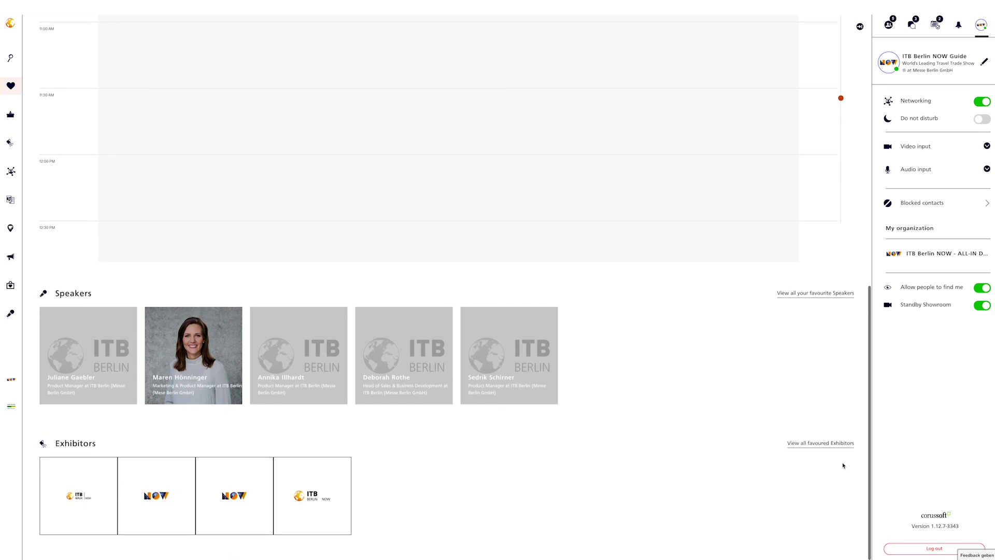
click(820, 443)
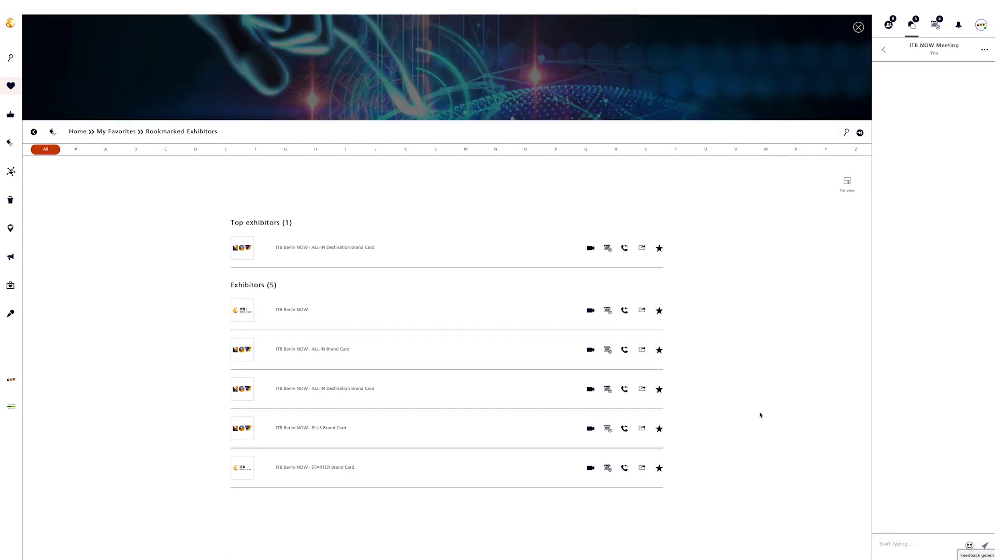
click(848, 183)
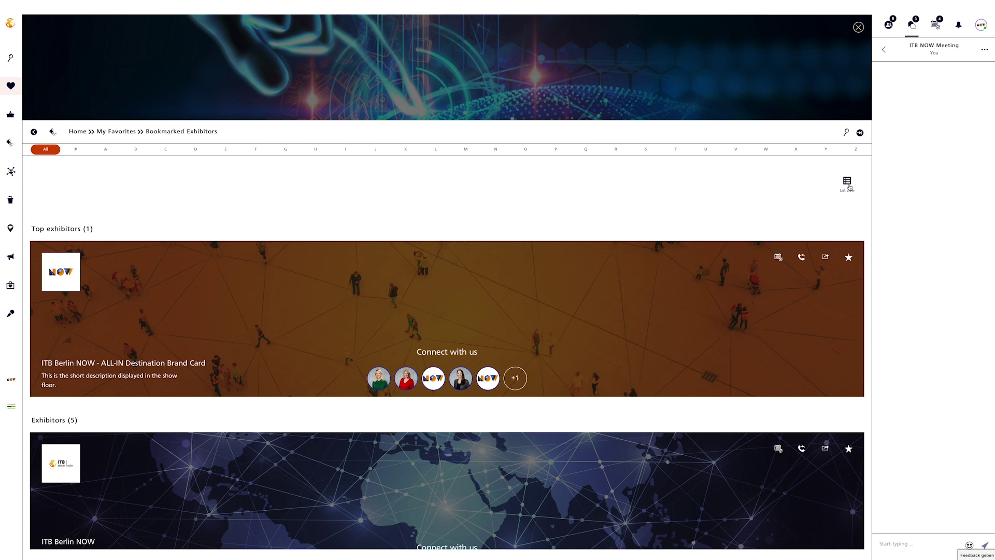
click(848, 183)
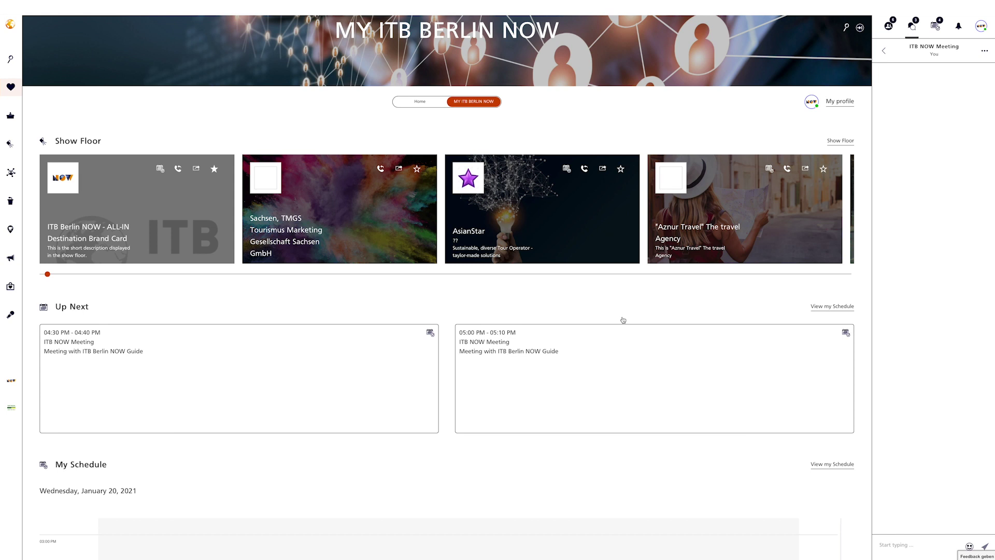
Open the AsianStar brand card from the My ITB Show Floor section and examine its team, media and company information
click(560, 239)
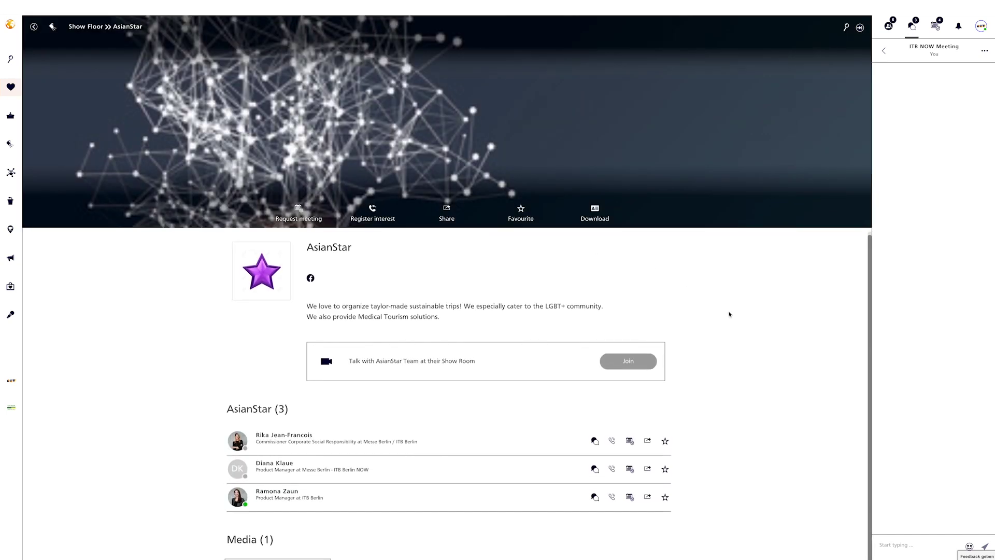
scroll(729, 314, down, 3)
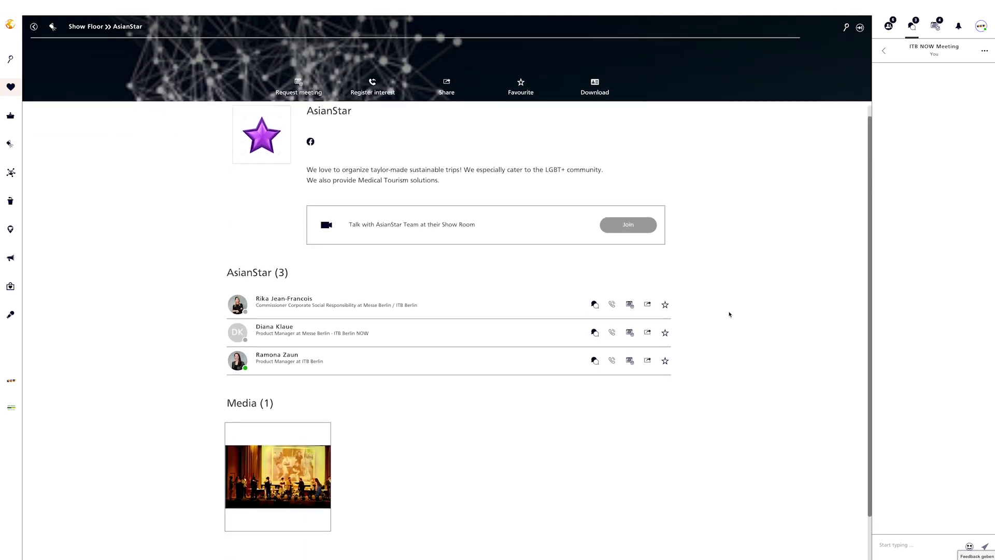
scroll(729, 314, down, 2)
scroll(729, 314, down, 1)
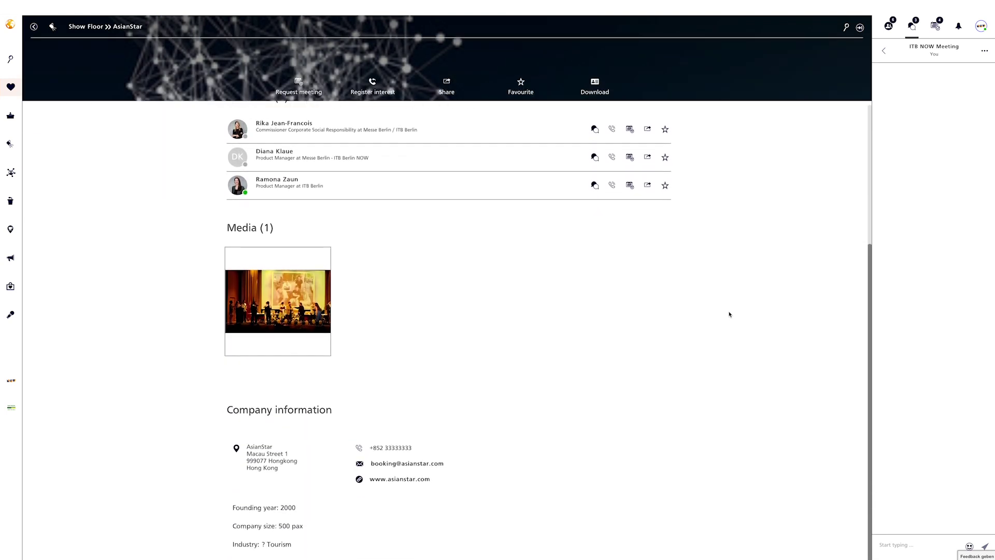
scroll(729, 314, up, 2)
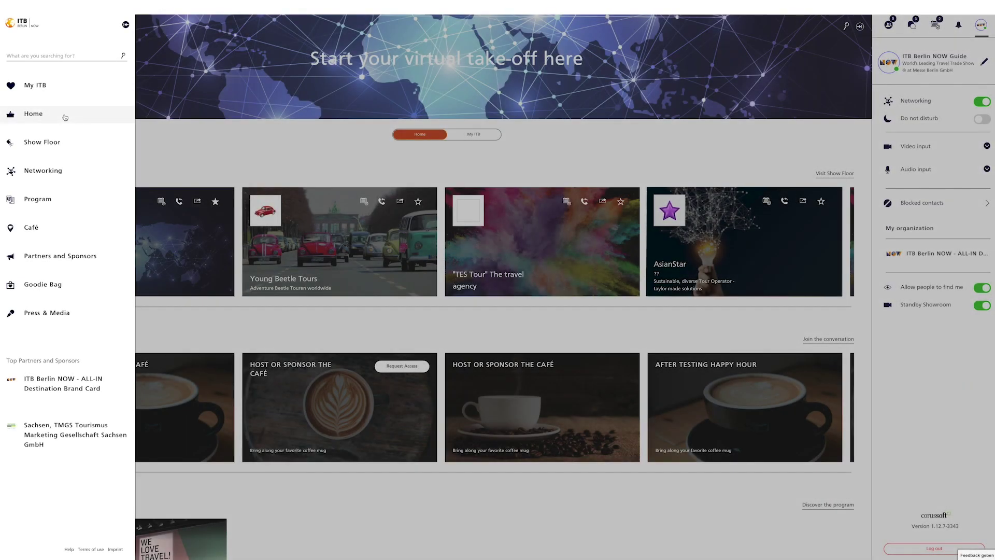
Examine the Home page's Show Floor, Café, Live Sessions, Speakers and Networking sections
click(318, 151)
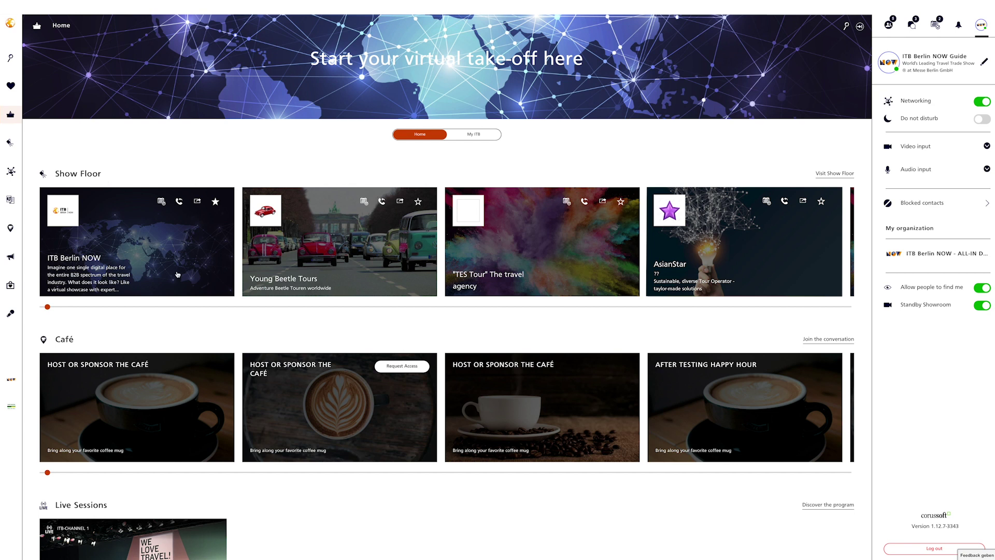
scroll(177, 274, down, 7)
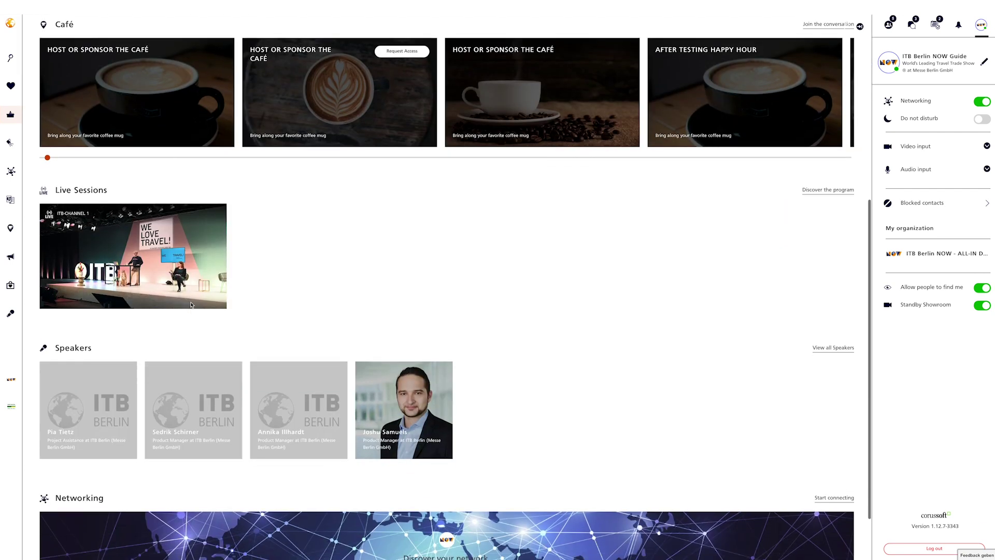
scroll(336, 280, up, 1)
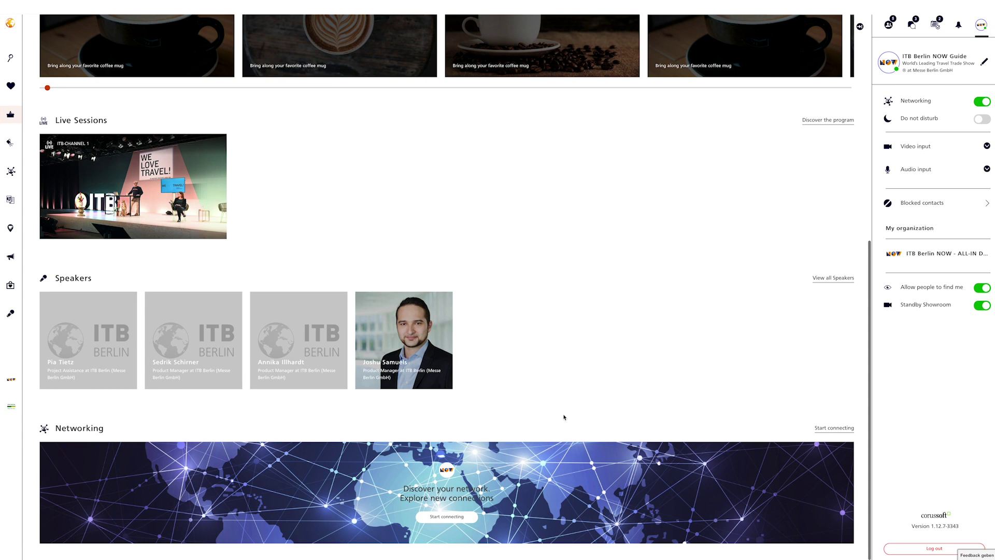
scroll(564, 417, up, 7)
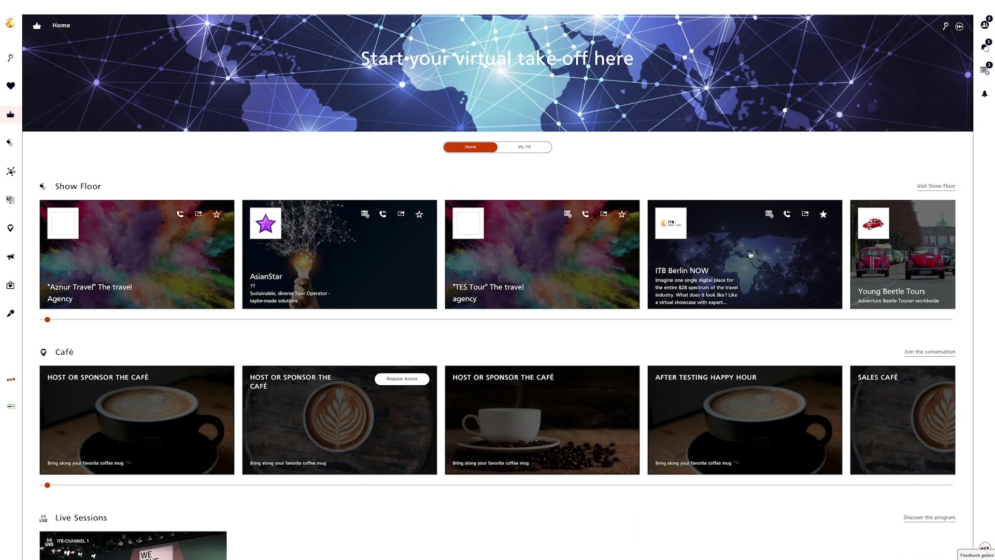
click(756, 248)
scroll(845, 320, down, 3)
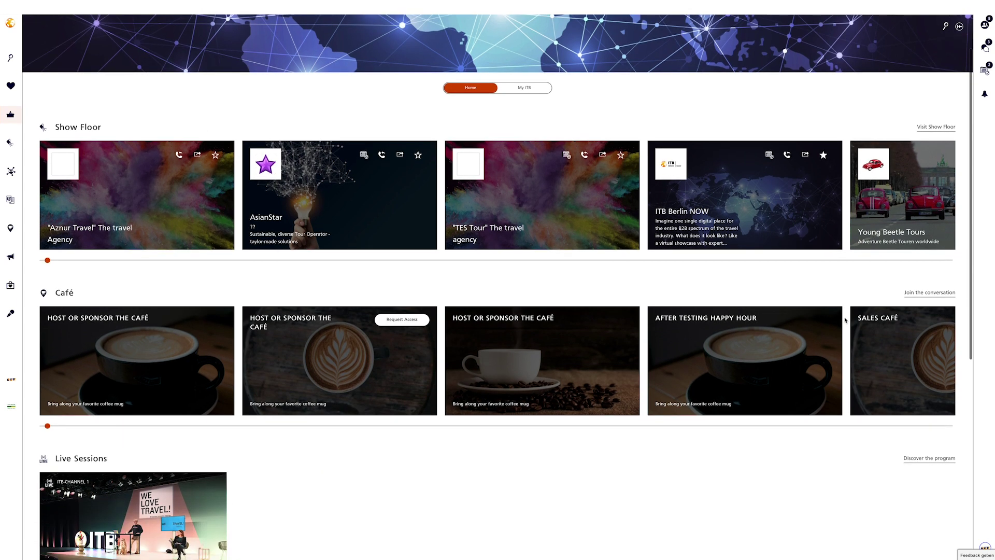
scroll(845, 319, down, 1)
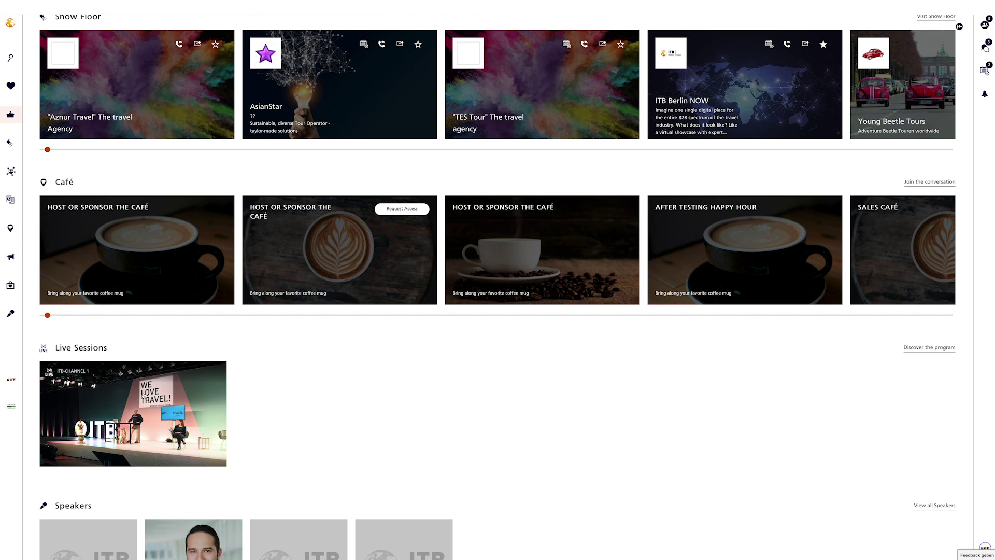
scroll(357, 405, down, 2)
scroll(356, 406, down, 3)
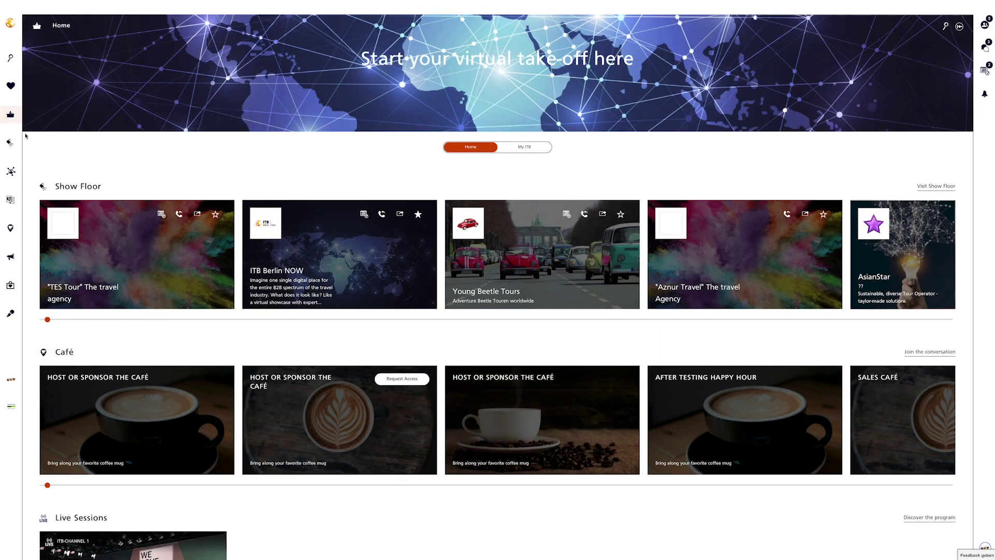
Open the Show Floor, look through the exhibitor tiles and switch the exhibitors to list view
mouse_move(10, 115)
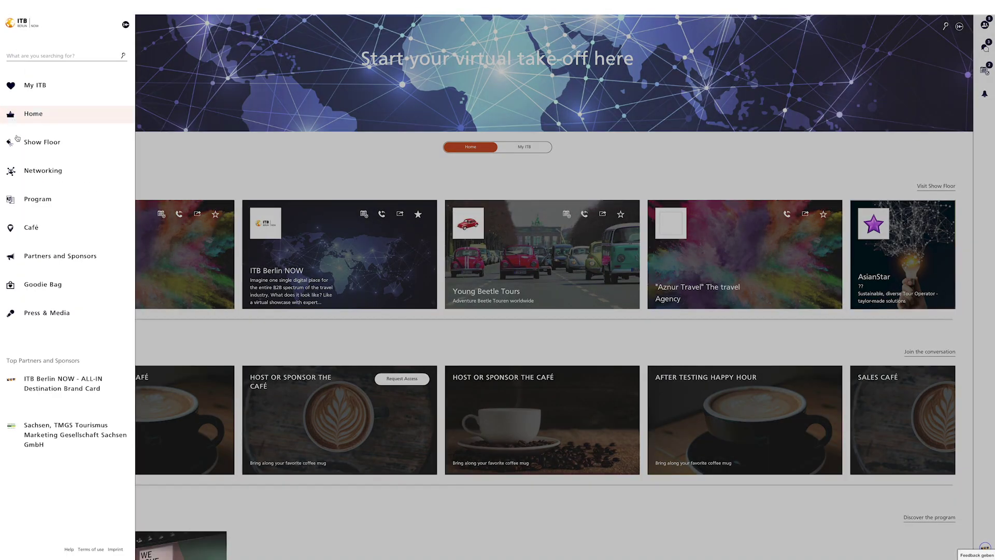
click(31, 143)
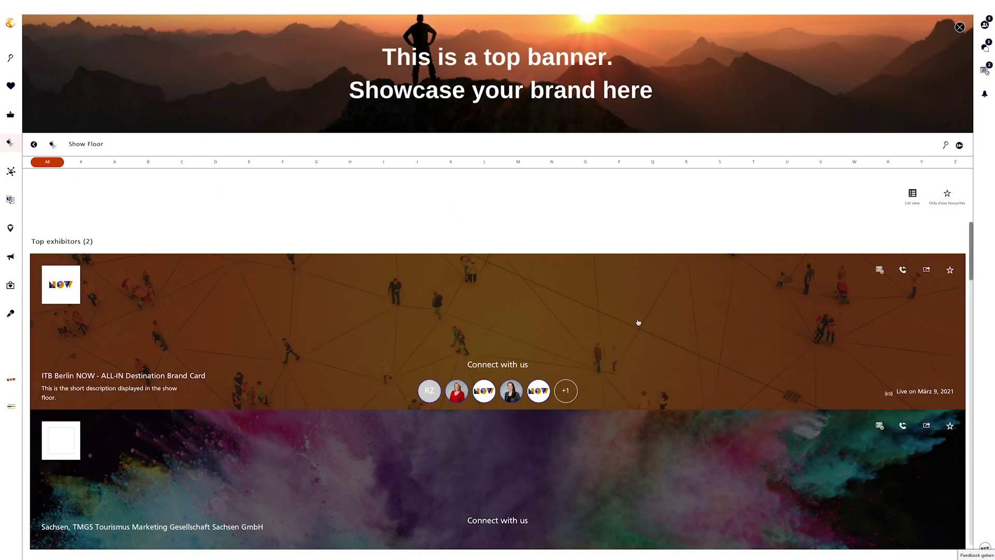
scroll(638, 330, down, 5)
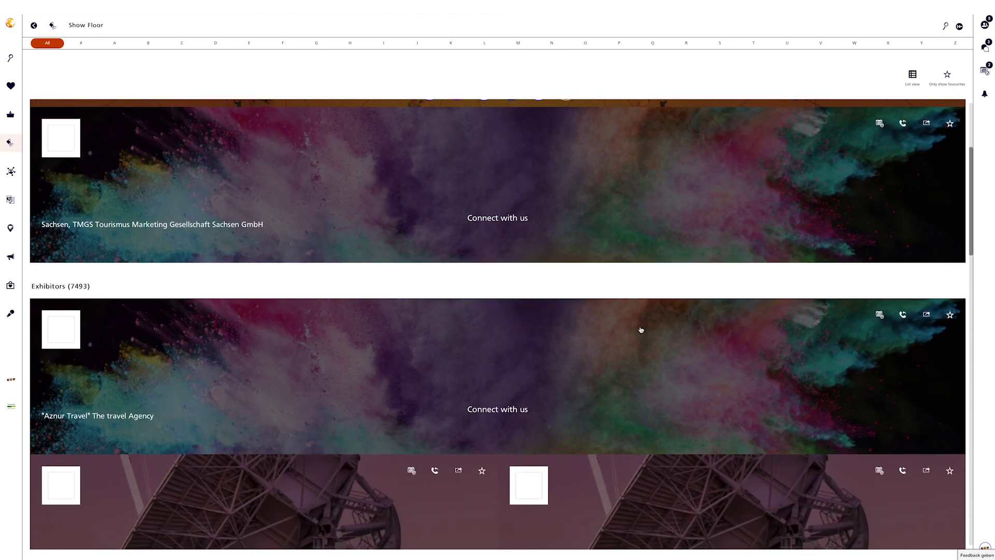
scroll(641, 329, up, 5)
click(911, 196)
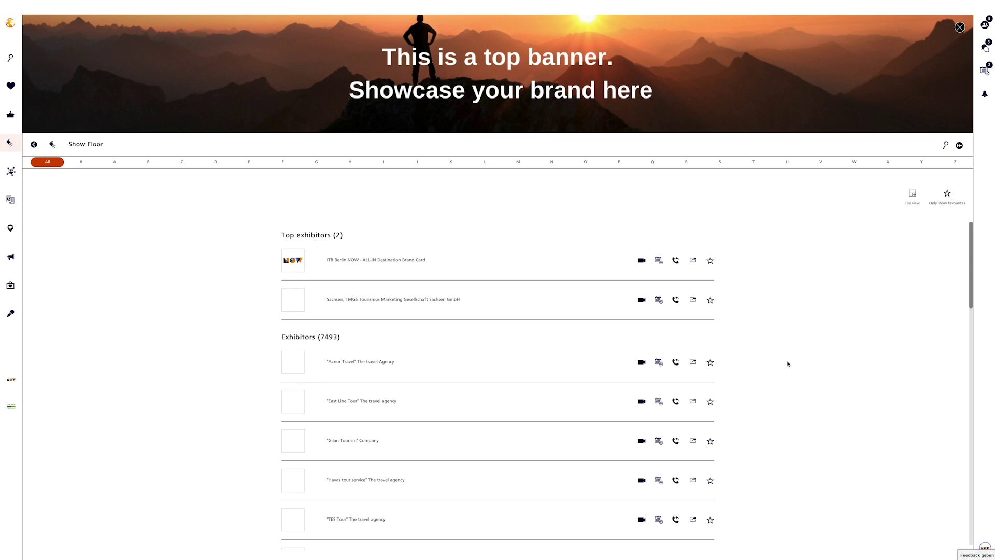
Search the Show Floor for "ITB Berlin" and close the search
click(945, 145)
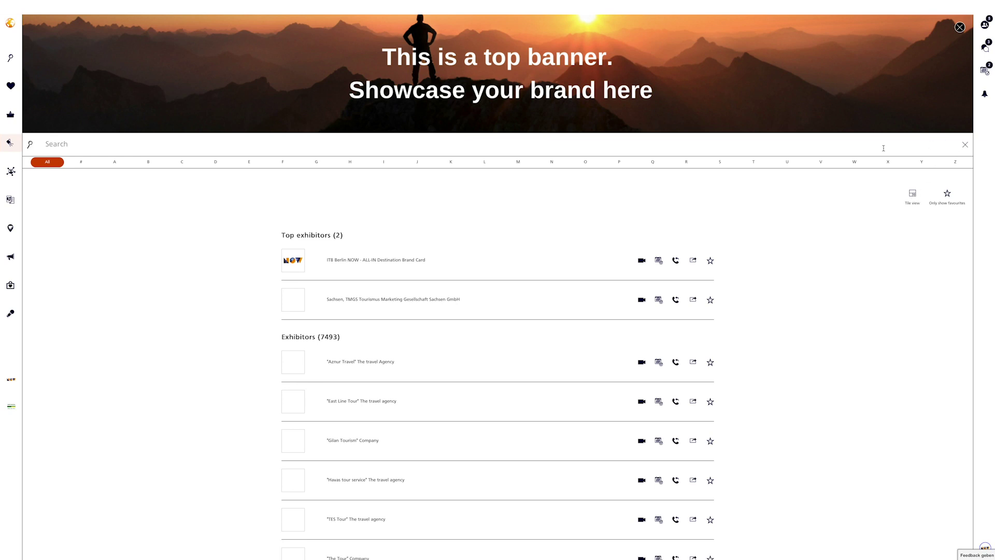
text(ITB berlin)
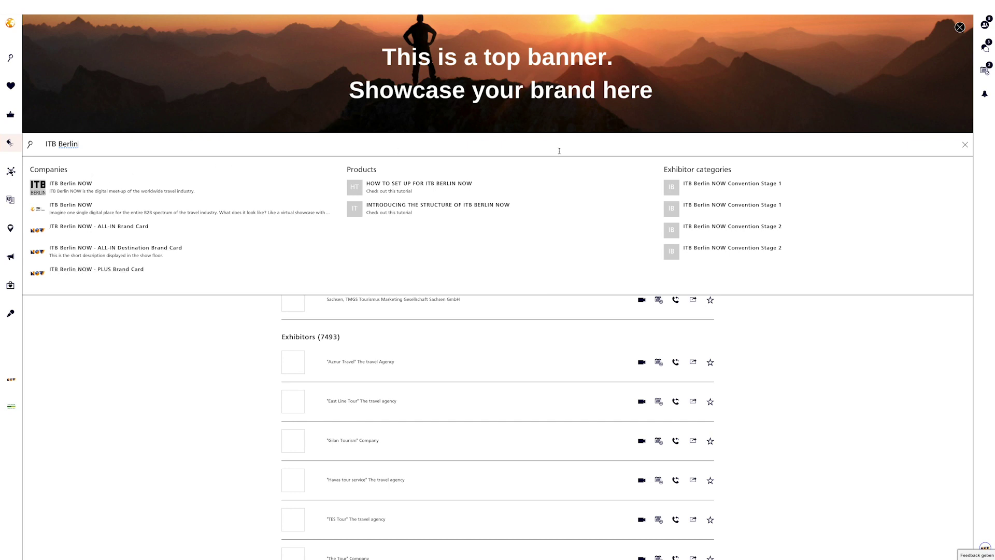
click(964, 145)
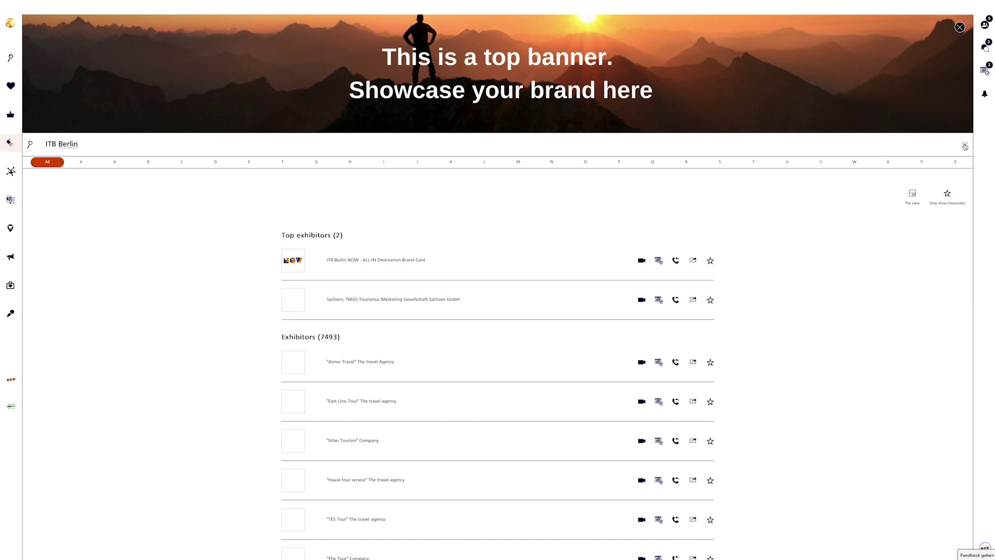
Return the Show Floor to tile view and look through the top exhibitors
click(912, 195)
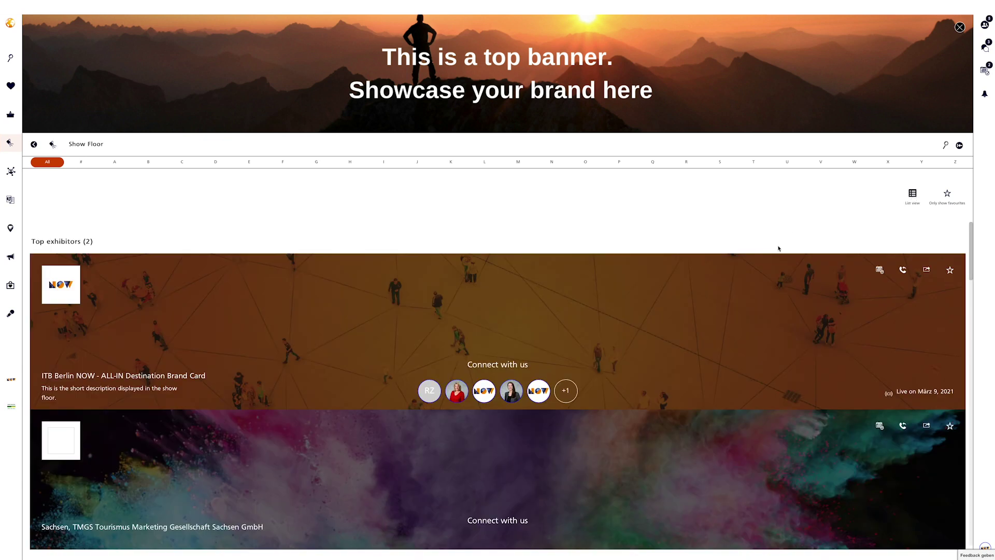
scroll(687, 340, down, 3)
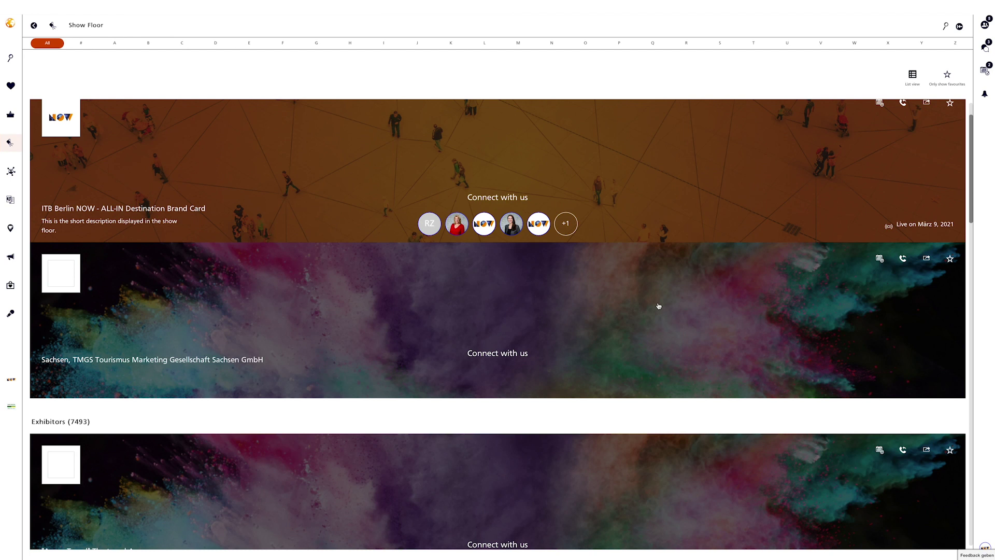
Request a meeting with the ITB Berlin NOW - ALL-IN Destination Brand Card exhibitor, named "Future Projects" and dated March 9, 2021
scroll(657, 308, up, 1)
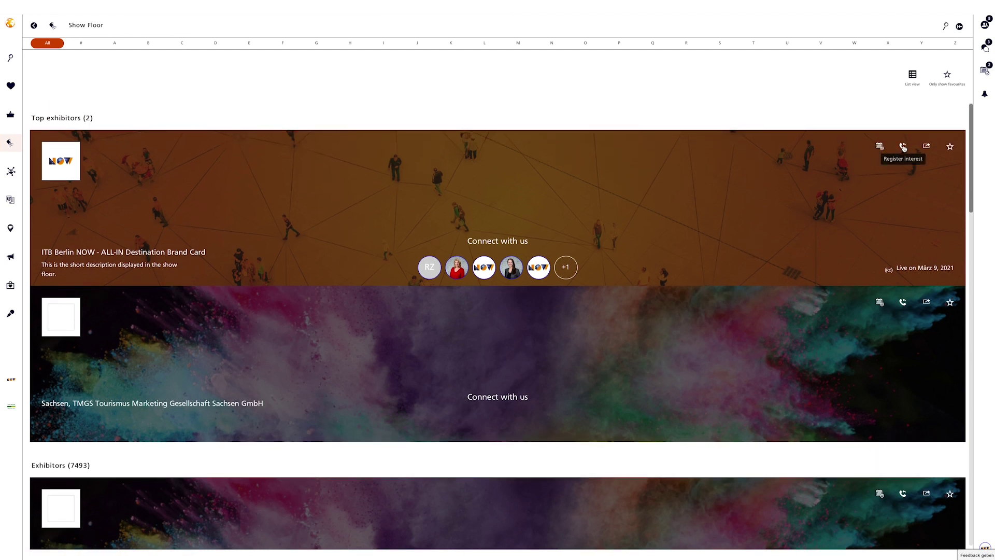
scroll(903, 149, down, 1)
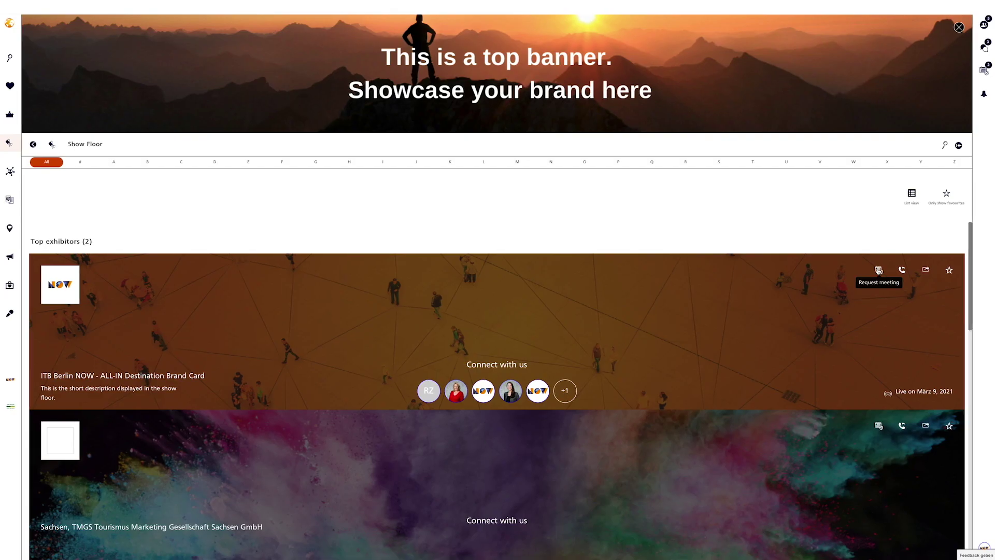
click(878, 270)
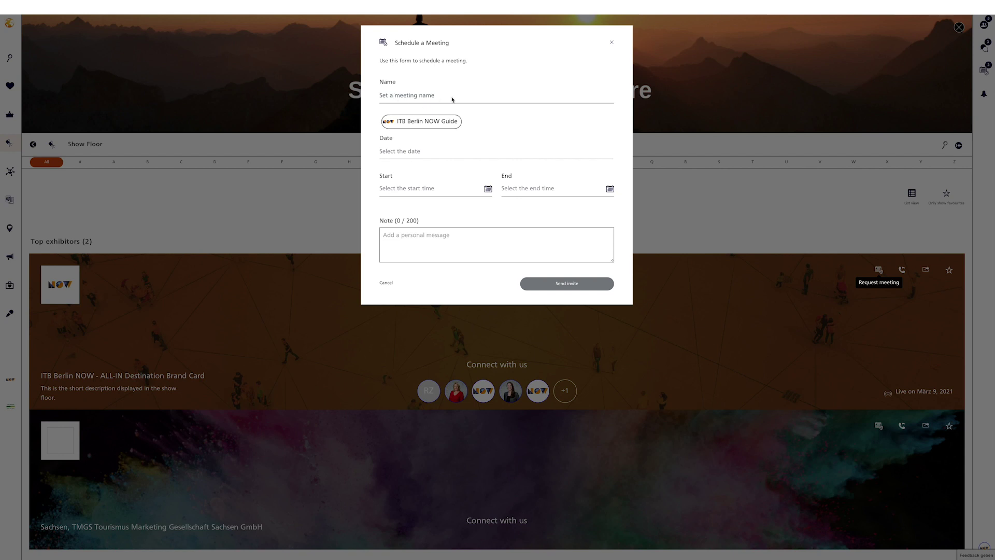
text(Future Projects)
click(488, 159)
scroll(415, 242, down, 8)
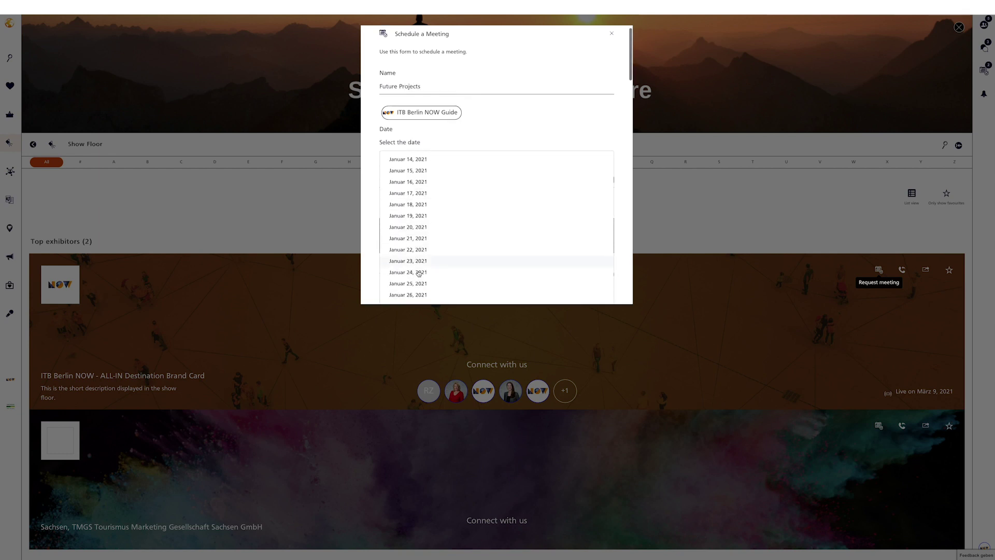
click(412, 232)
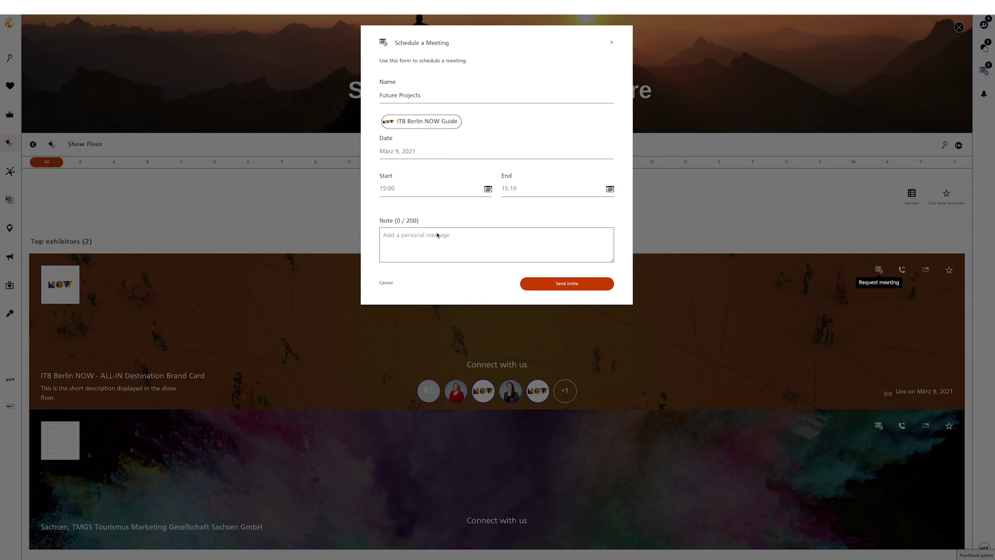
Schedule the meeting from 17:00 to 17:10 and send the invite
click(422, 190)
scroll(414, 249, down, 4)
click(412, 249)
click(510, 224)
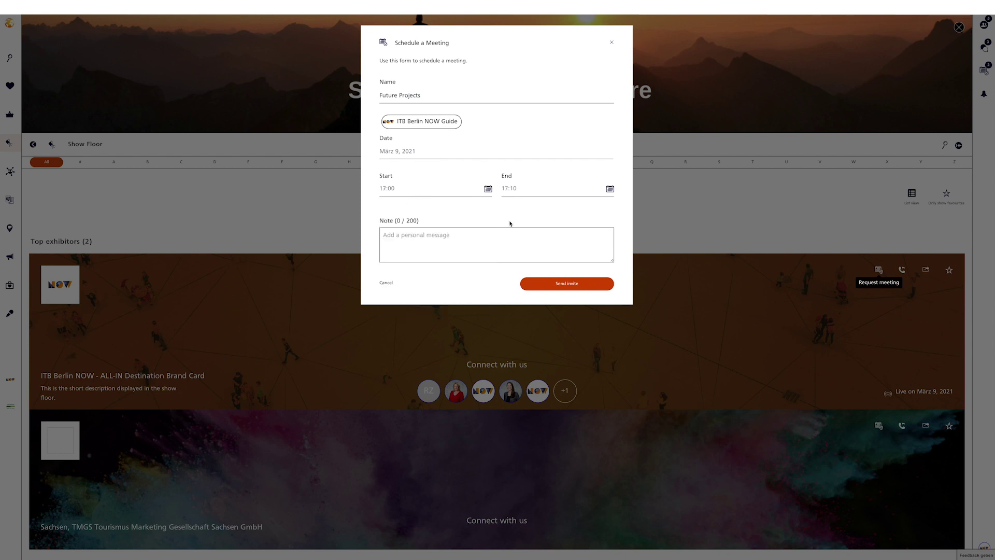
click(582, 285)
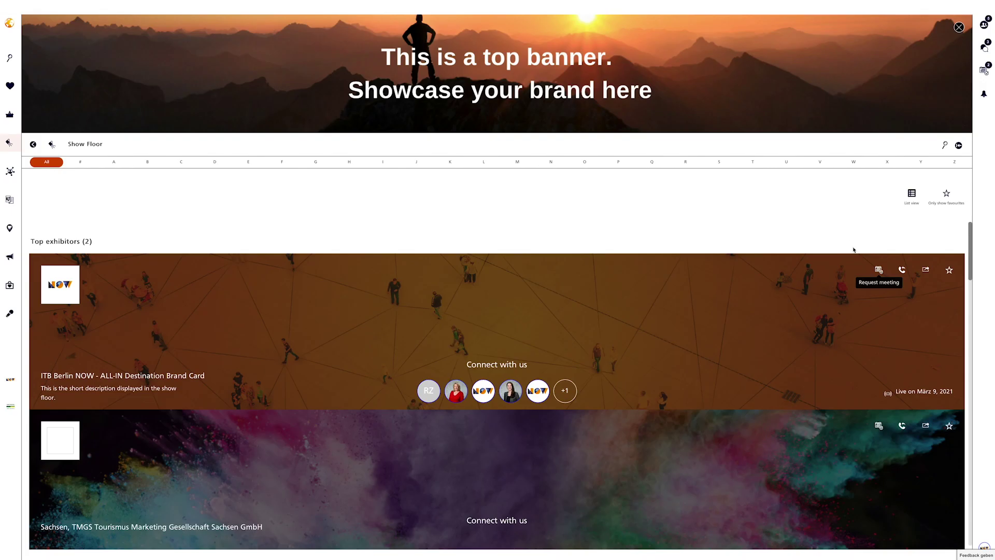
Register interest in the ALL-IN Destination Brand Card exhibitor with the message "I am interested" and send the request
click(903, 270)
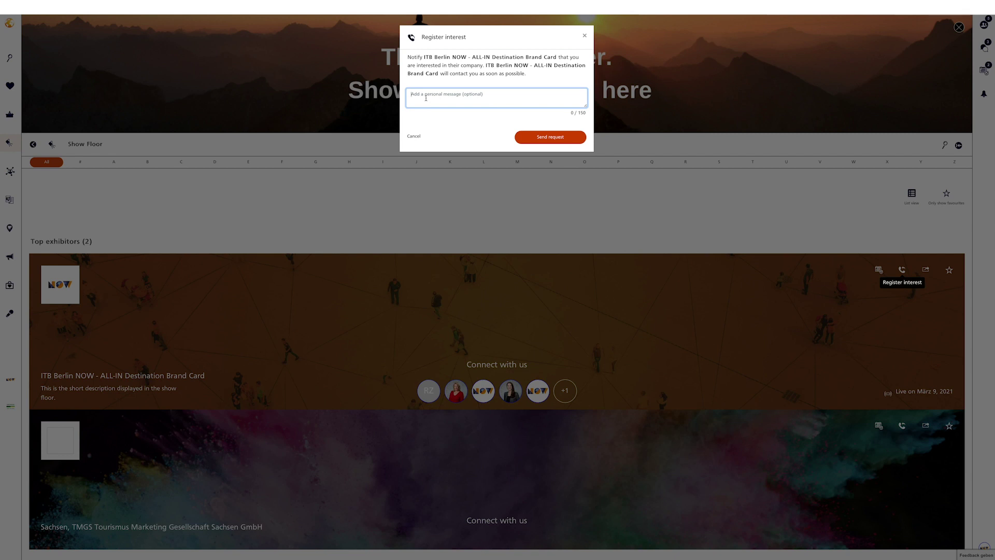
text(I)
click(538, 138)
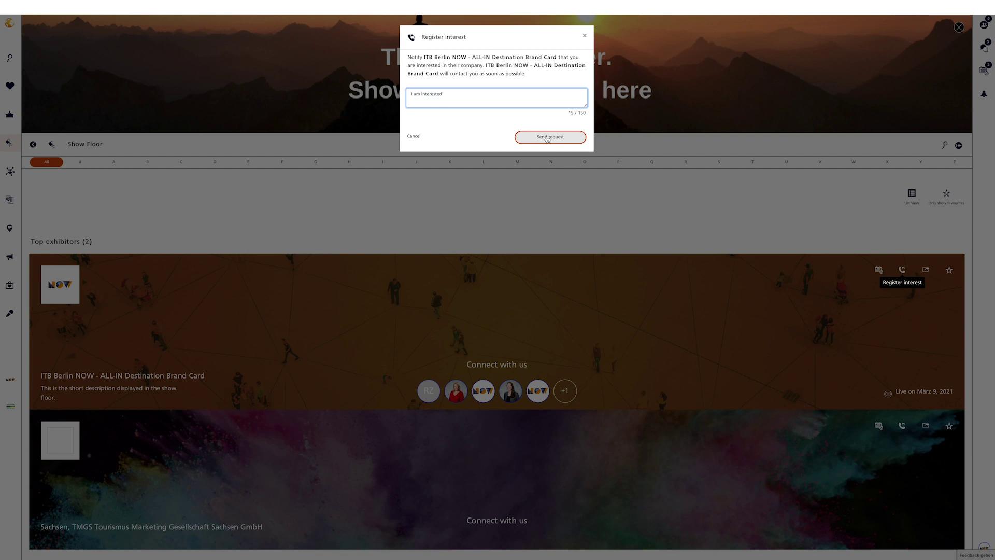
click(540, 138)
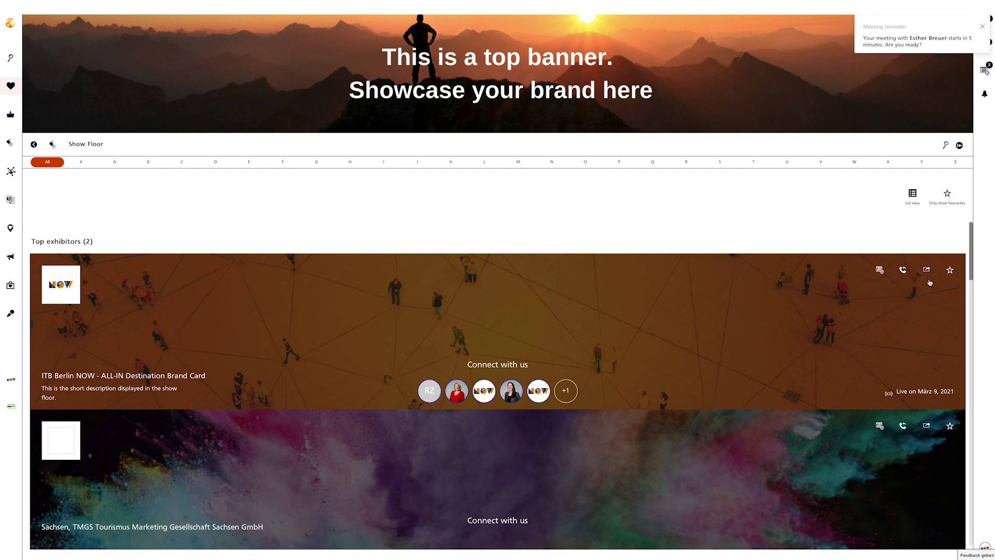
Share the ALL-IN Destination Brand Card with a contact found by surname, adding the message "check out this exhibitor"
scroll(927, 275, down, 2)
click(928, 151)
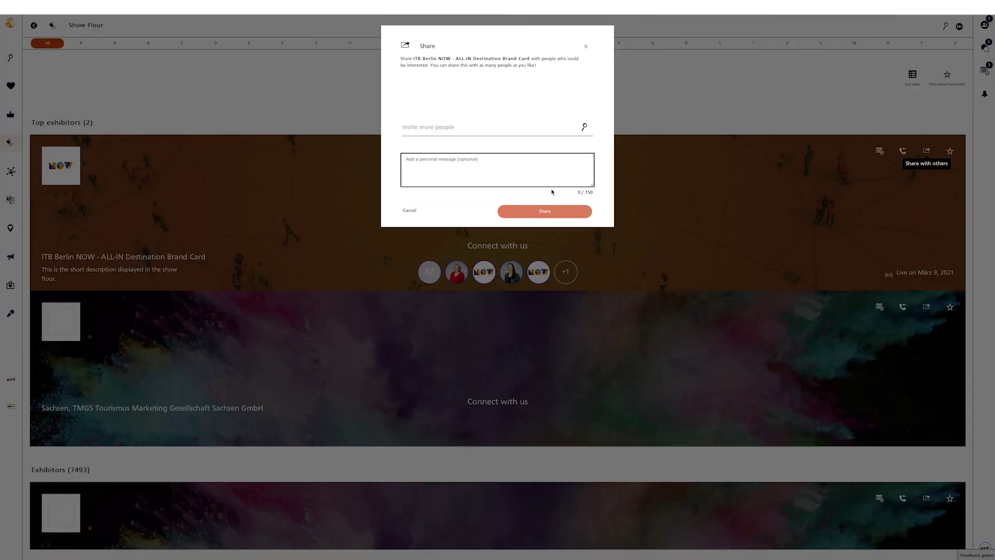
click(432, 128)
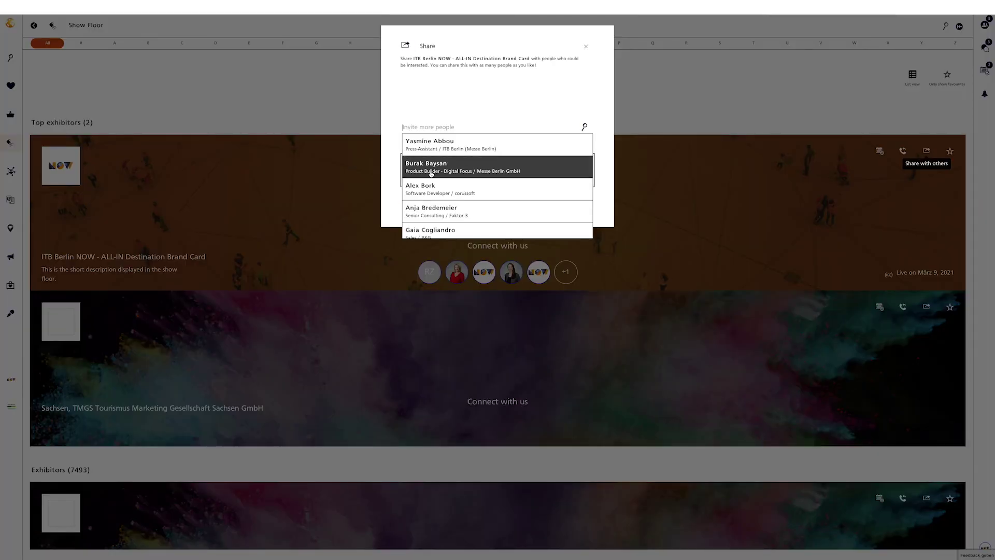
text(Anja)
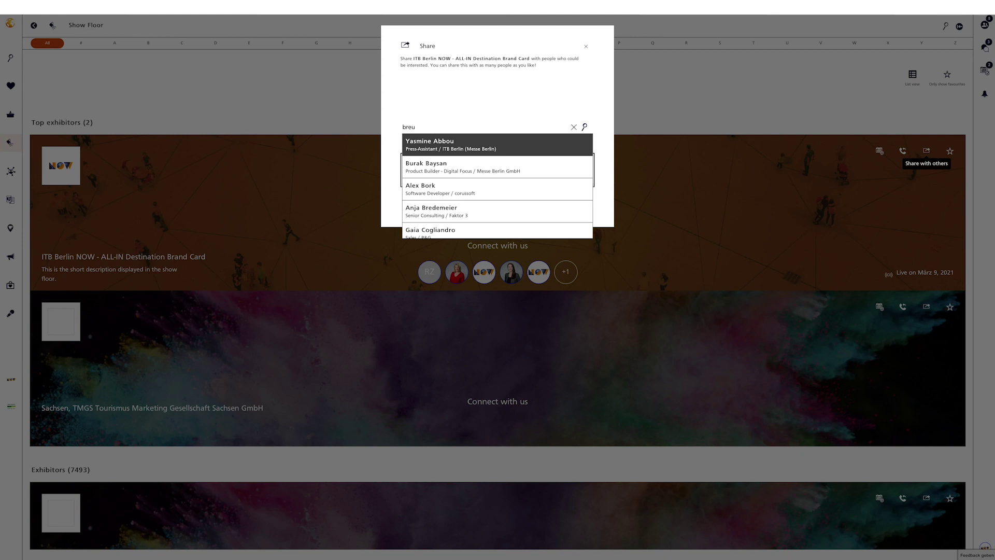
click(441, 148)
click(443, 163)
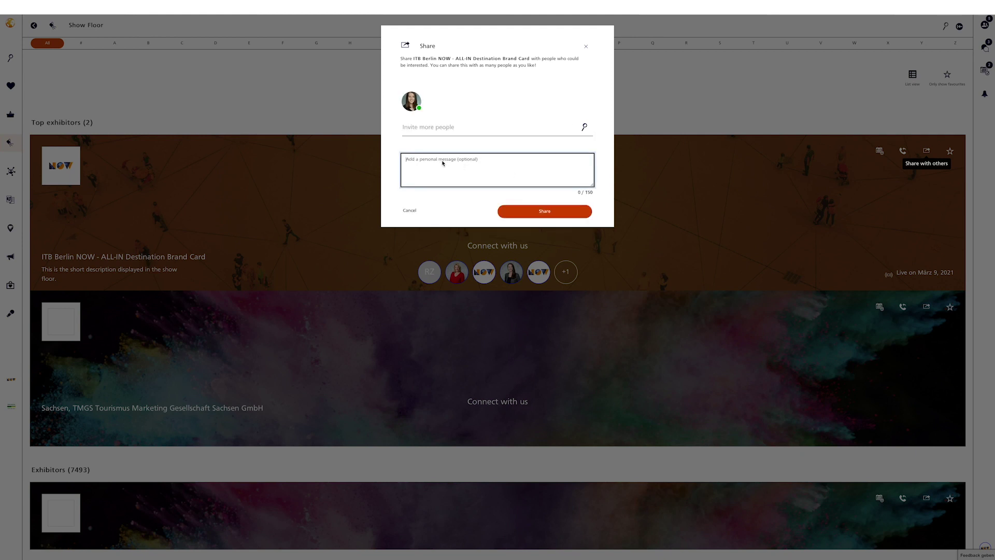
text(check out this exhibitor)
click(563, 209)
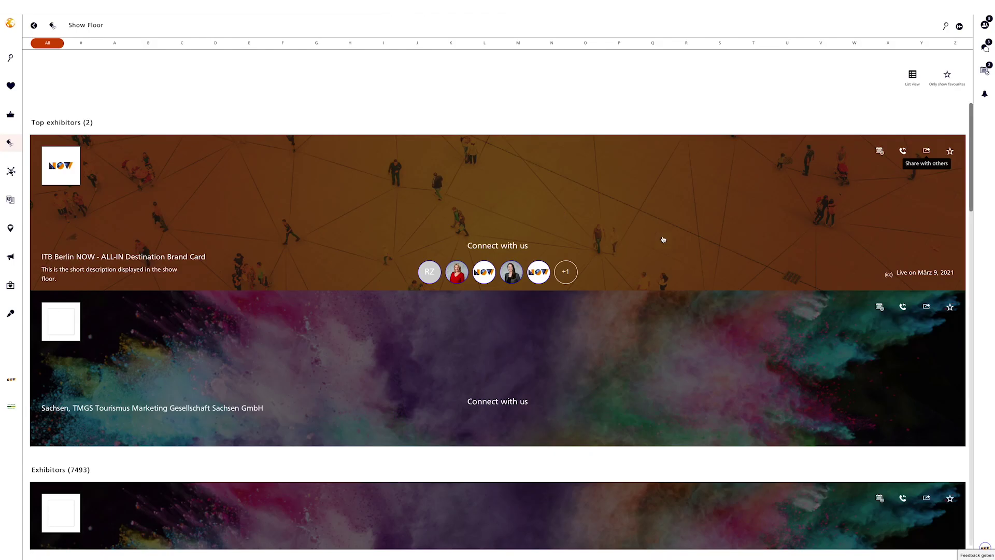
Add the ALL-IN Destination Brand Card to the favourites, dismiss the notification and show only favourite exhibitors
click(951, 151)
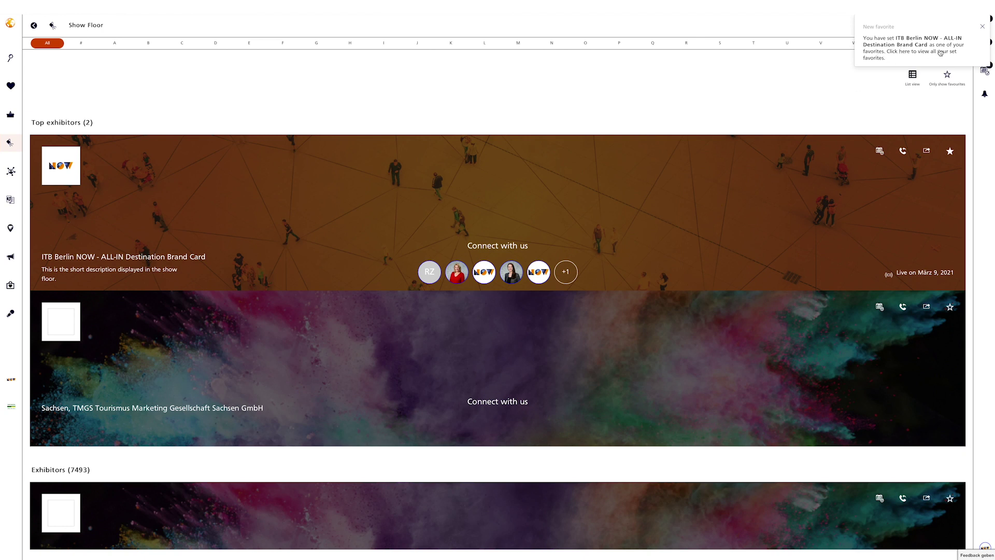
click(983, 27)
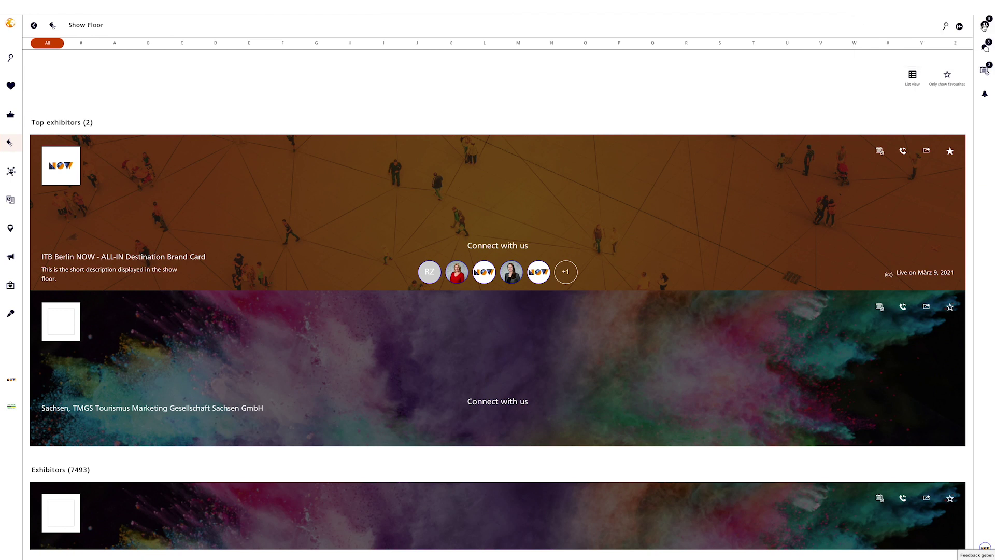
click(947, 77)
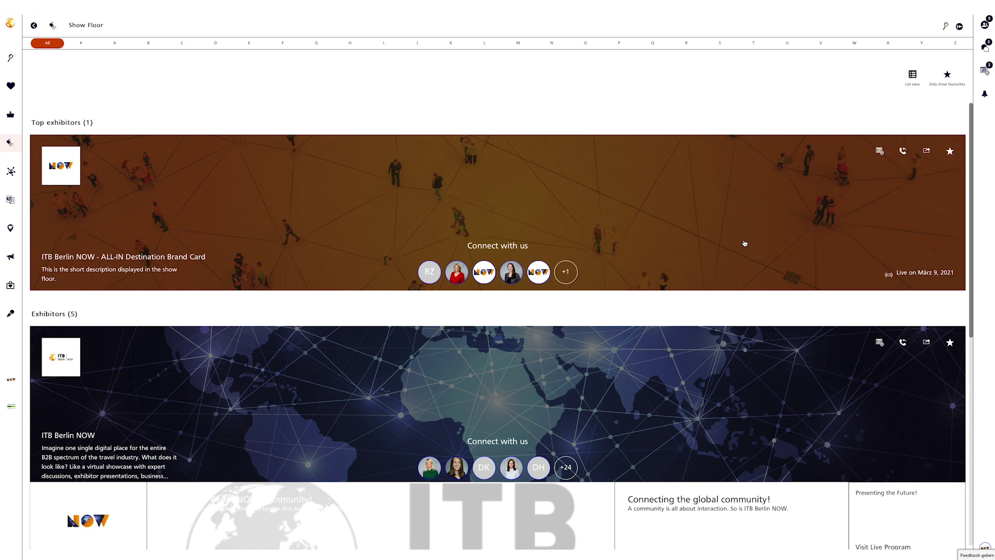
Open the ALL-IN Destination Brand Card's detail page, register interest there and agree to the data-sharing consent
scroll(705, 282, down, 1)
scroll(704, 282, down, 1)
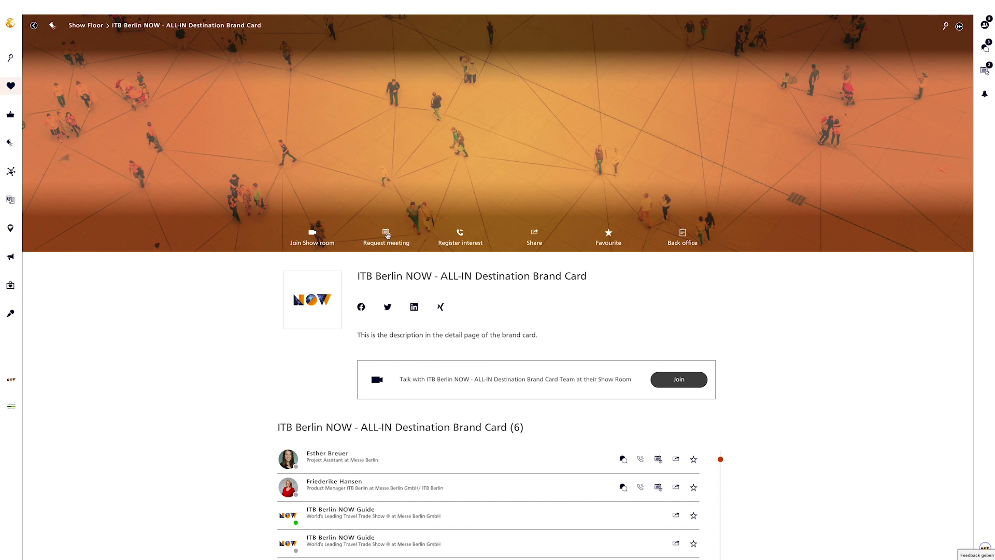
click(462, 237)
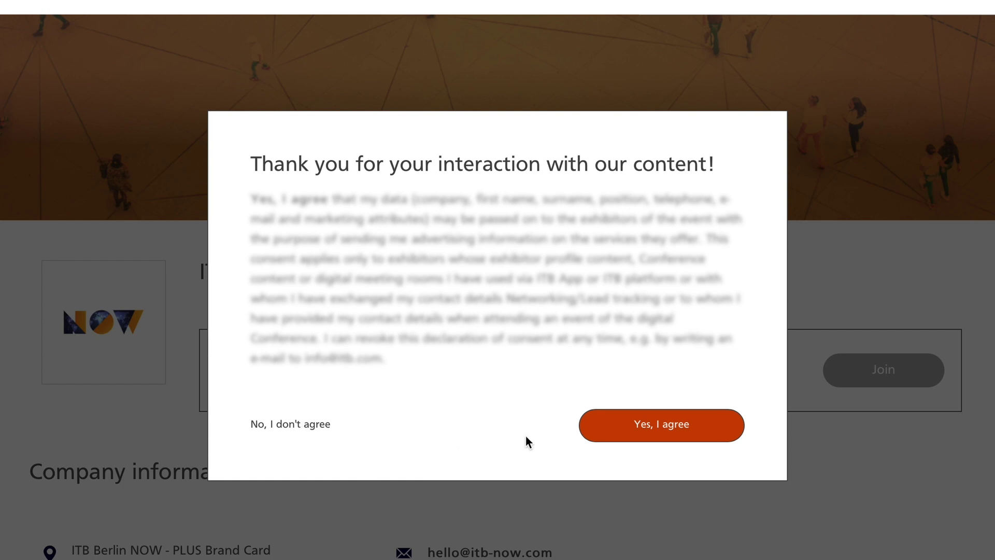
click(652, 430)
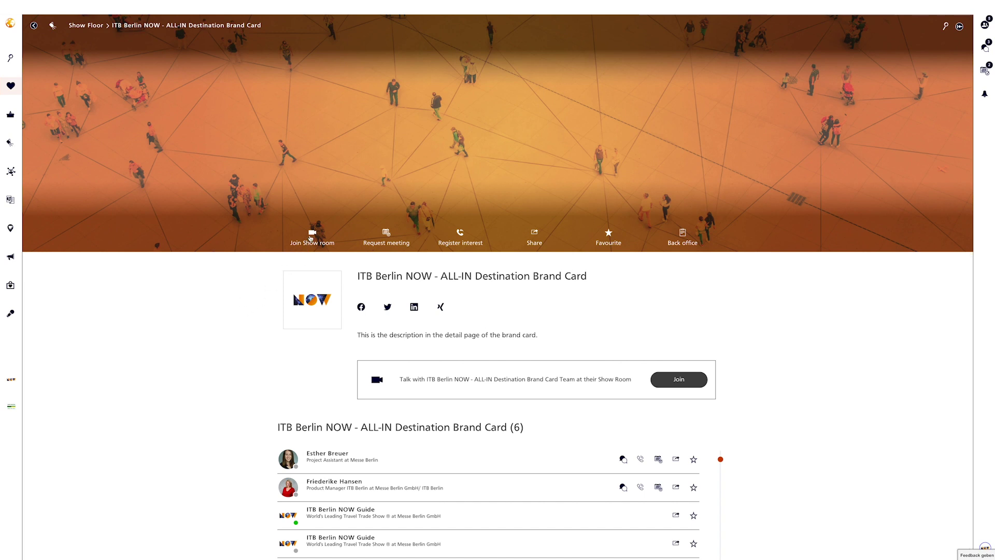
Join the brand card's Show room, view its chat, return to the brand card and leave the call
click(312, 239)
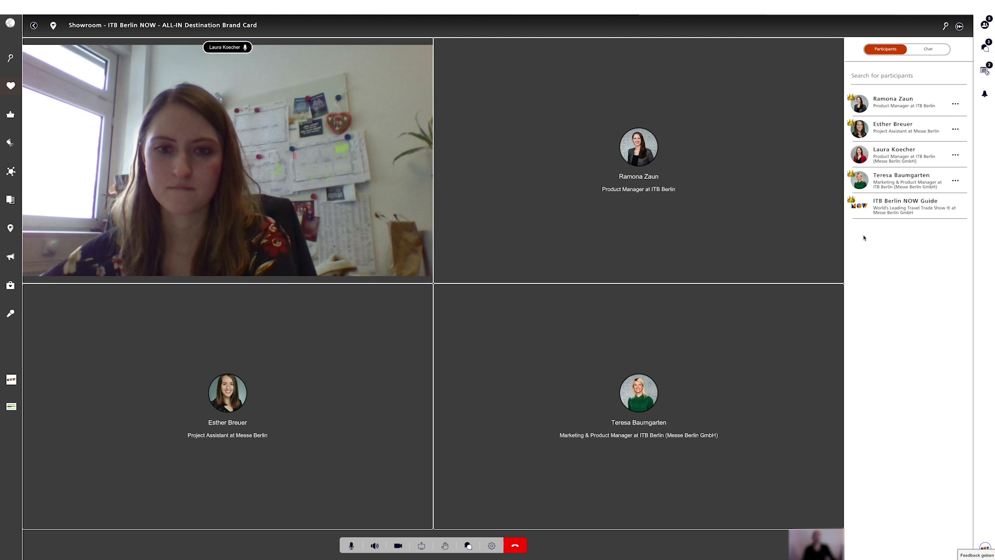
click(927, 49)
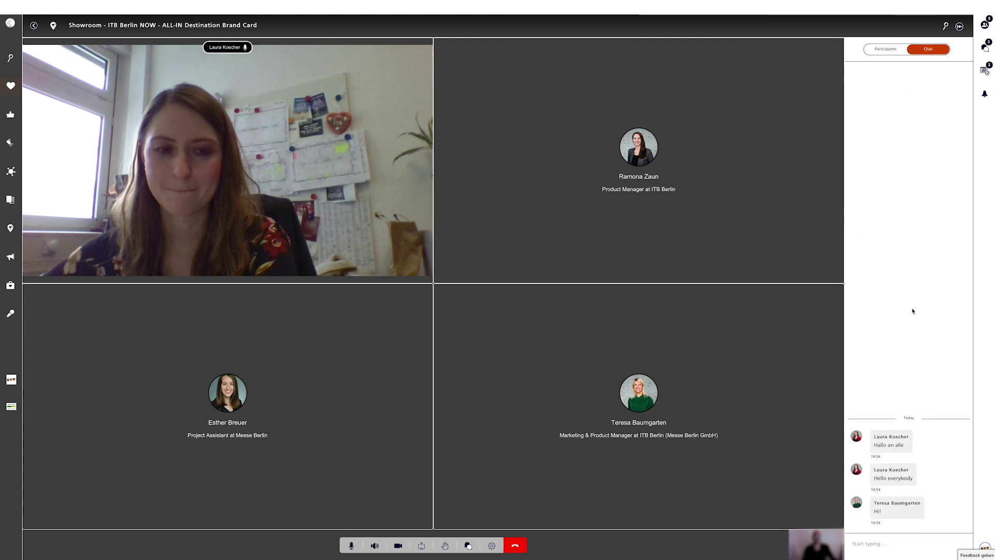
click(33, 25)
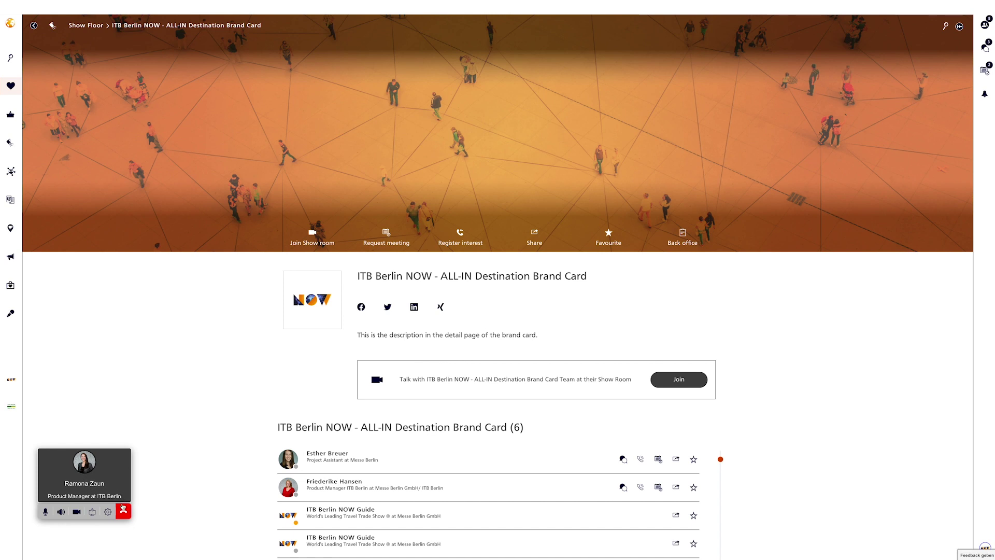
click(123, 513)
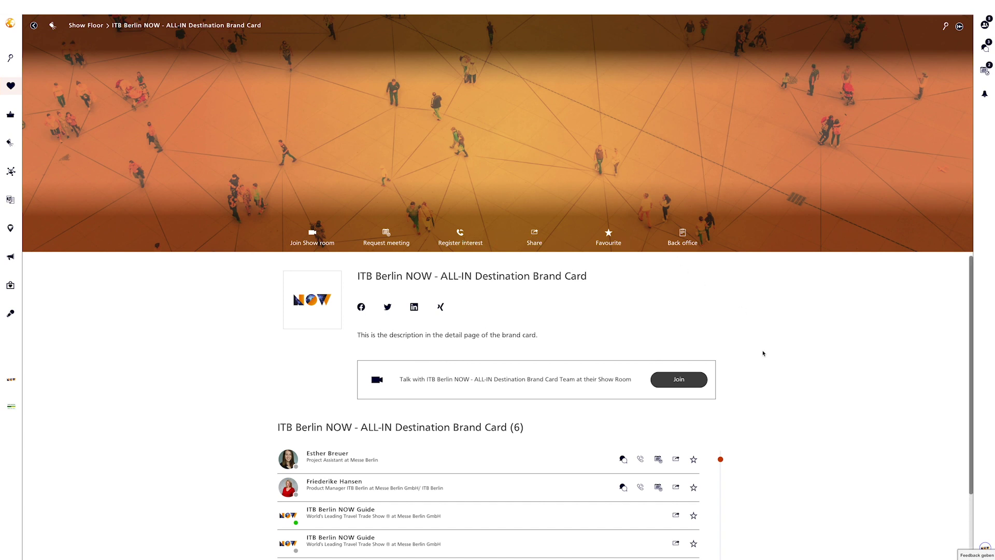
Look through the brand card's team member list, including its contact options
scroll(768, 359, down, 5)
scroll(762, 342, down, 1)
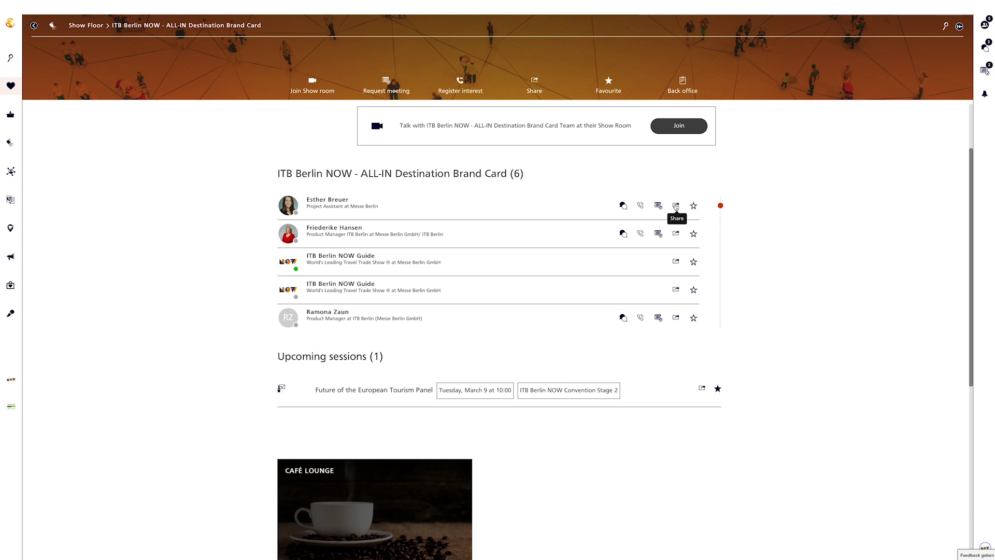
mouse_move(721, 206)
mouse_down()
mouse_move(713, 312)
mouse_move(714, 223)
mouse_up()
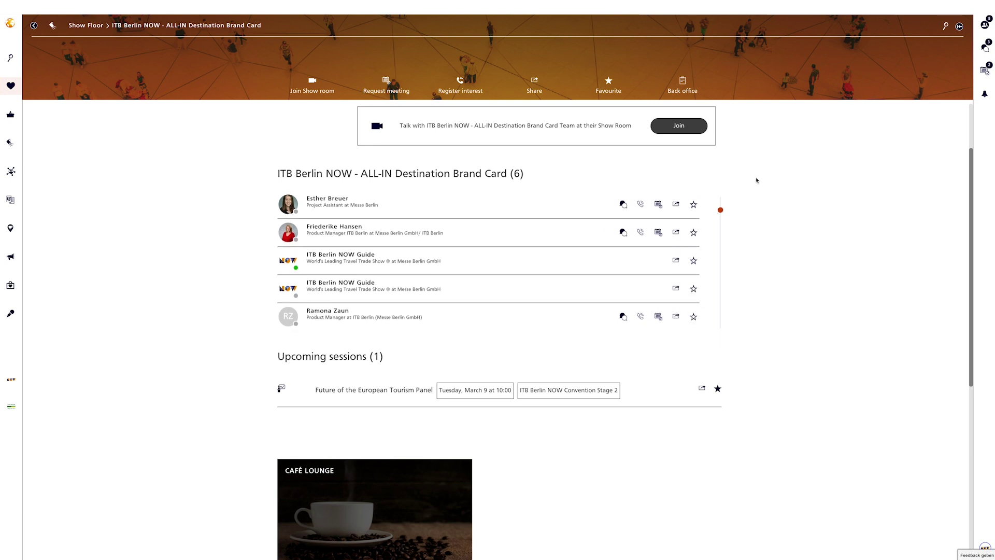
scroll(759, 182, up, 5)
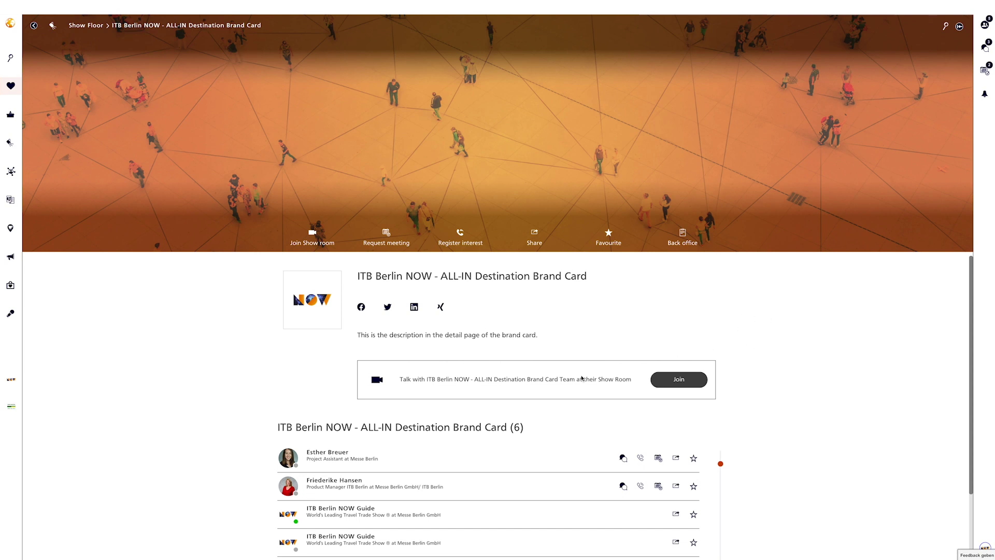
Open the Café Lounge from the brand card's detail page and return to the brand card
scroll(477, 394, down, 8)
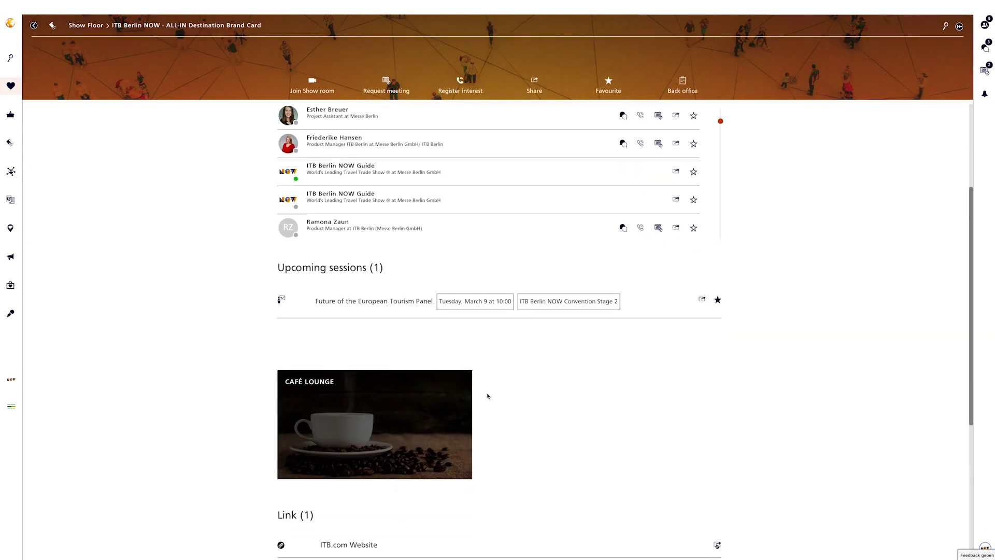
scroll(553, 361, down, 1)
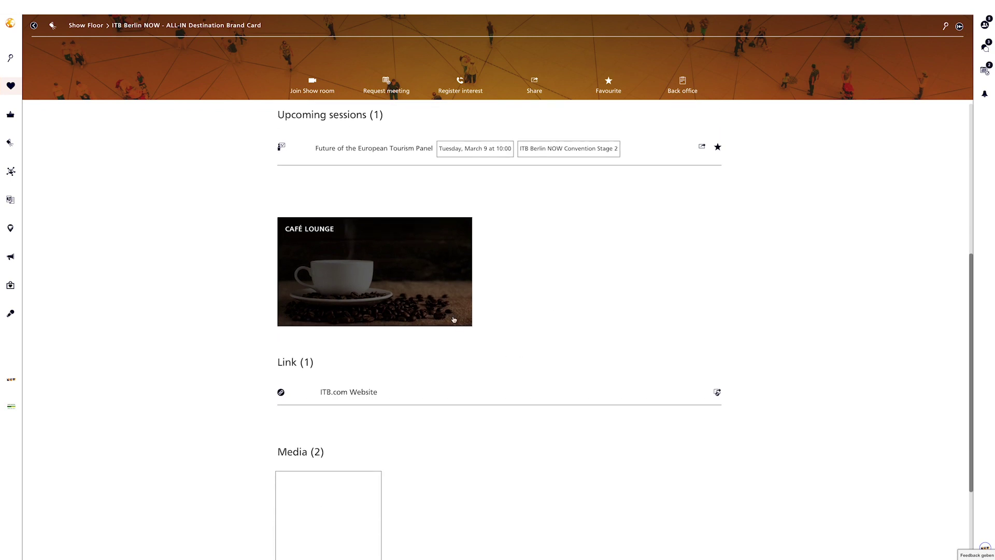
click(406, 283)
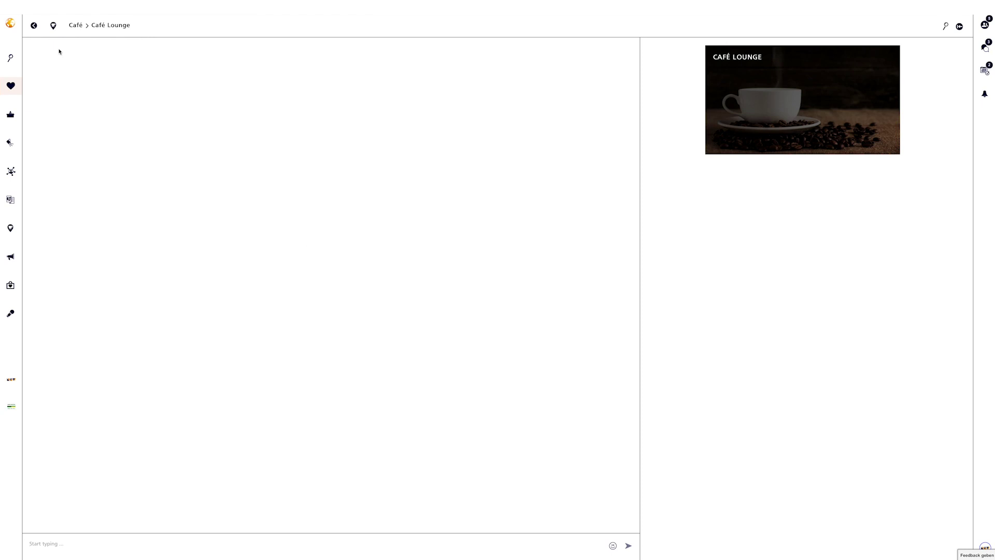
click(34, 26)
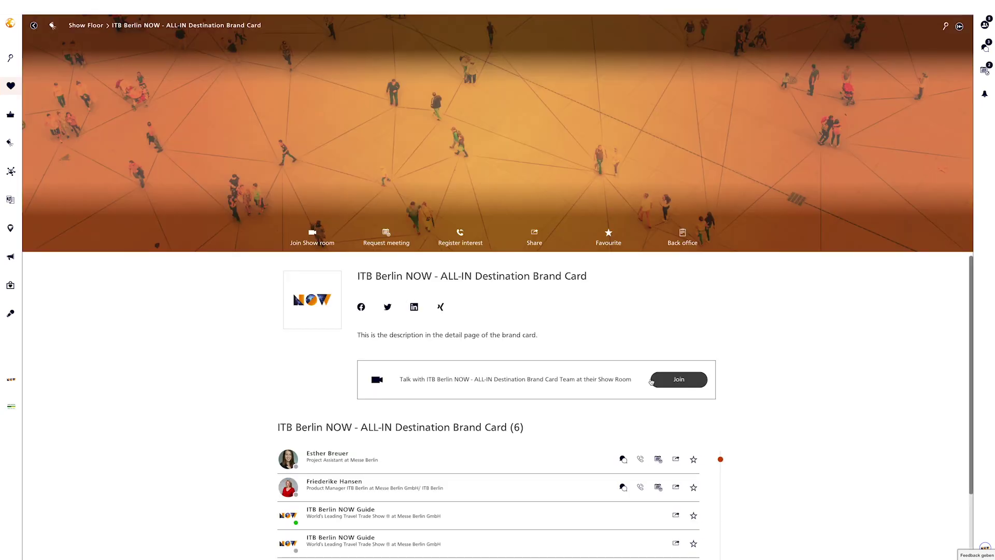
Examine the brand card's Link, Media, Goodie Bag and Company information sections
scroll(782, 425, down, 12)
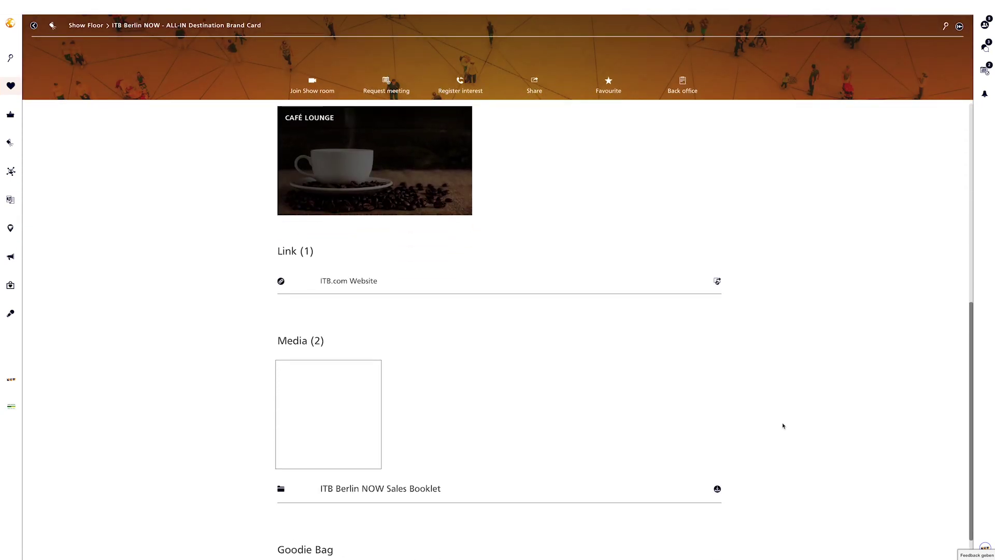
scroll(782, 425, down, 4)
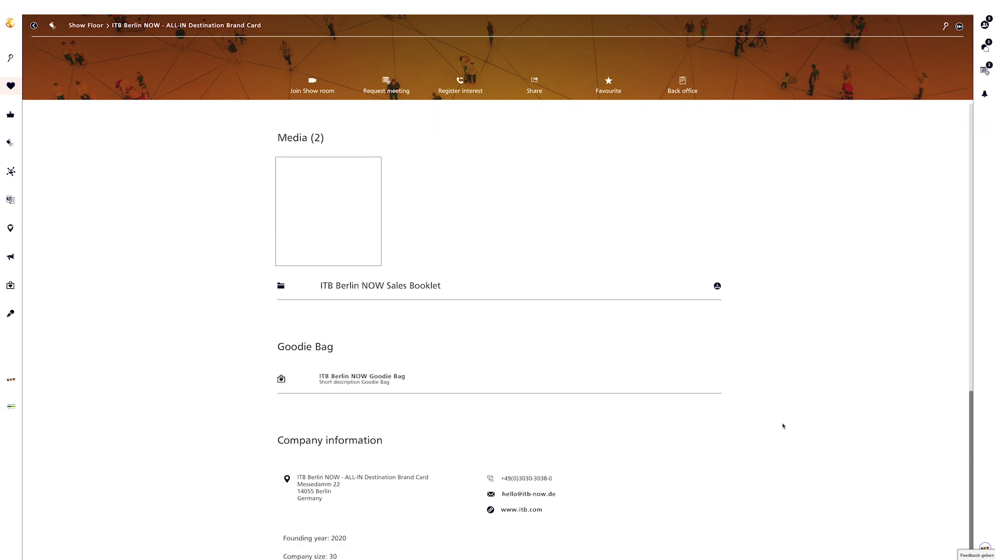
scroll(783, 426, up, 6)
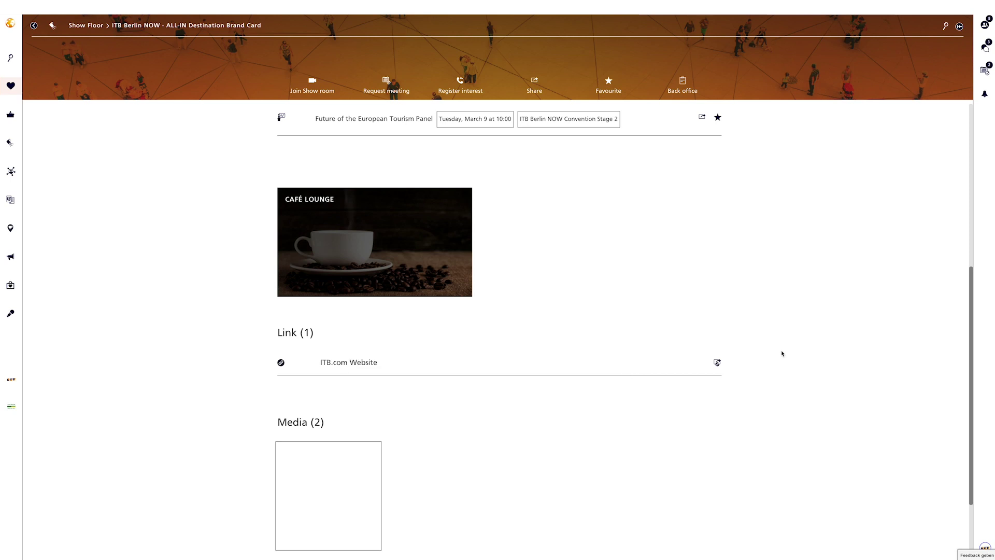
Look back over the brand card's detail page, from its upcoming sessions and team list up to the company description
scroll(850, 355, up, 5)
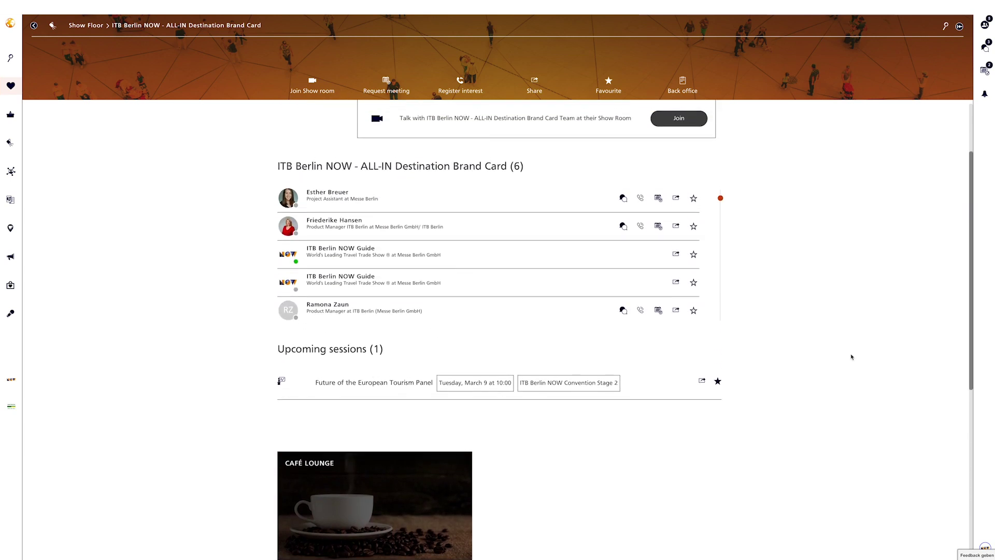
scroll(850, 357, up, 5)
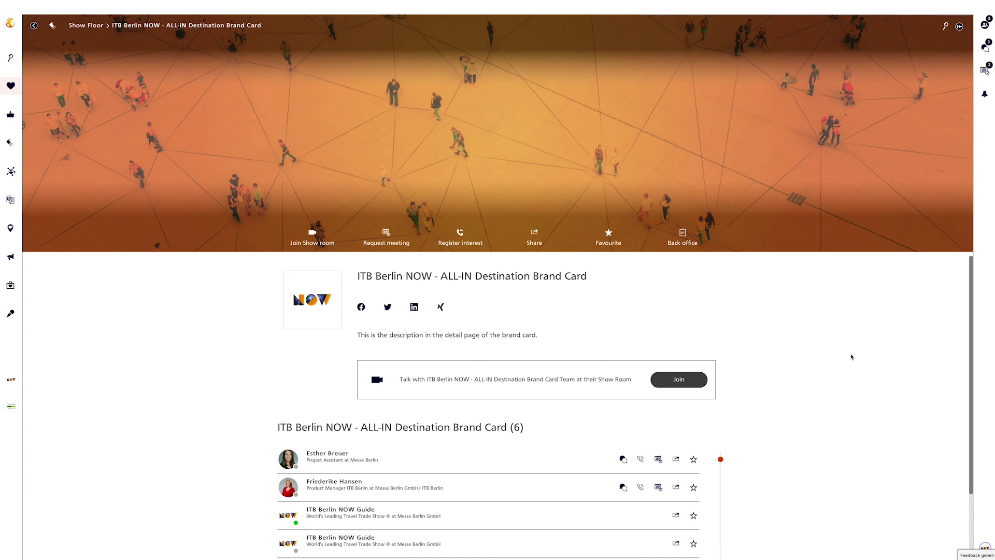
scroll(850, 357, down, 5)
scroll(851, 356, up, 5)
scroll(833, 357, down, 7)
scroll(834, 357, up, 5)
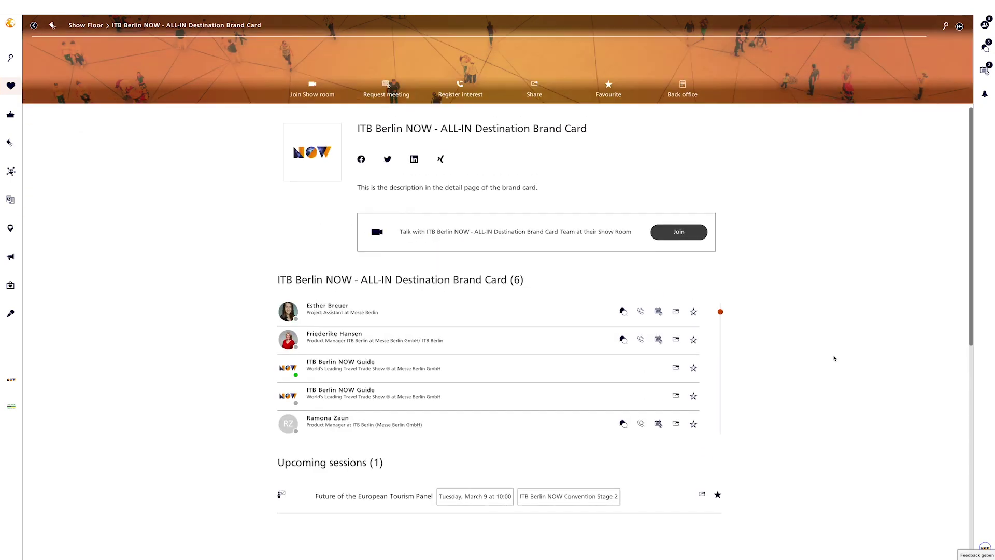
scroll(834, 357, up, 3)
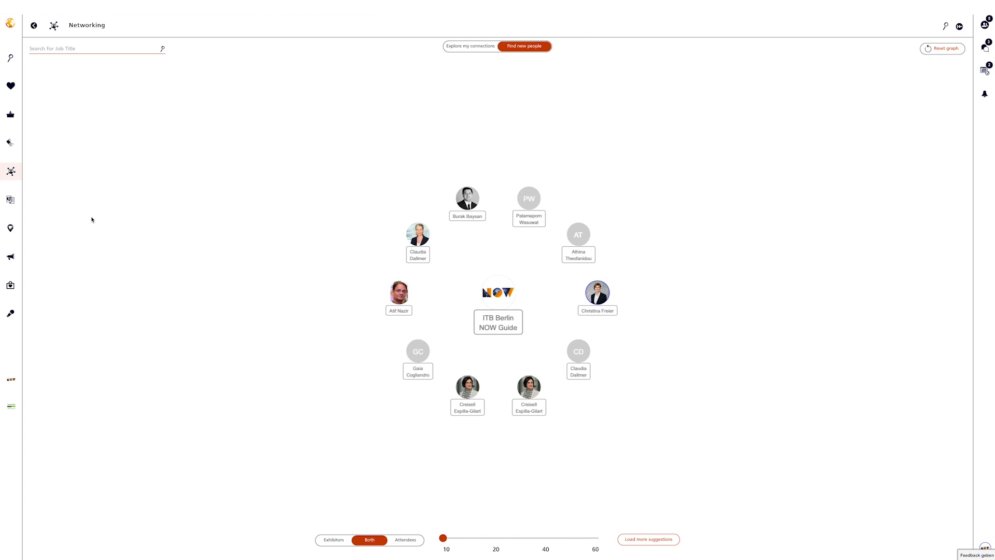
Open the Program schedule and view the Future of the European Tourism Panel session's details, speakers and moderator
mouse_move(25, 198)
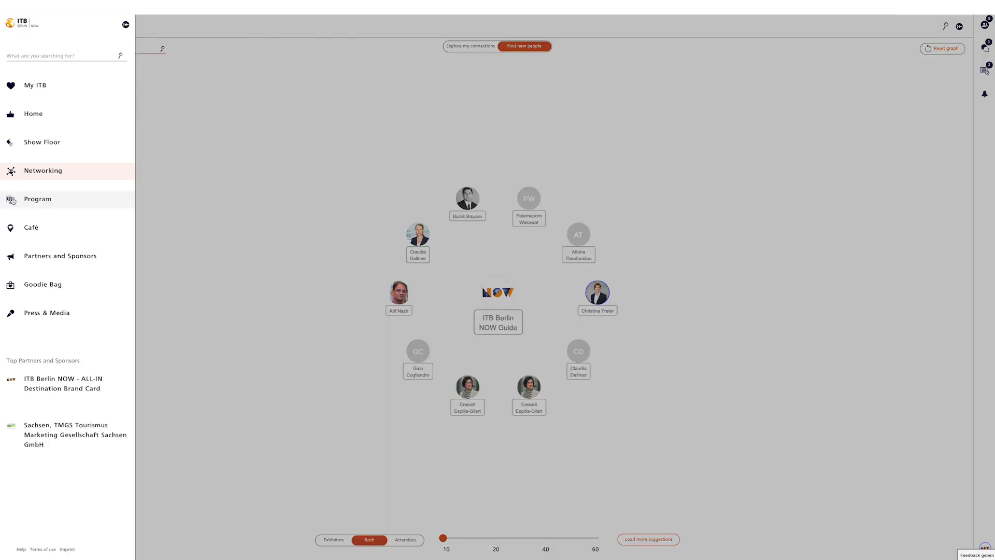
click(61, 201)
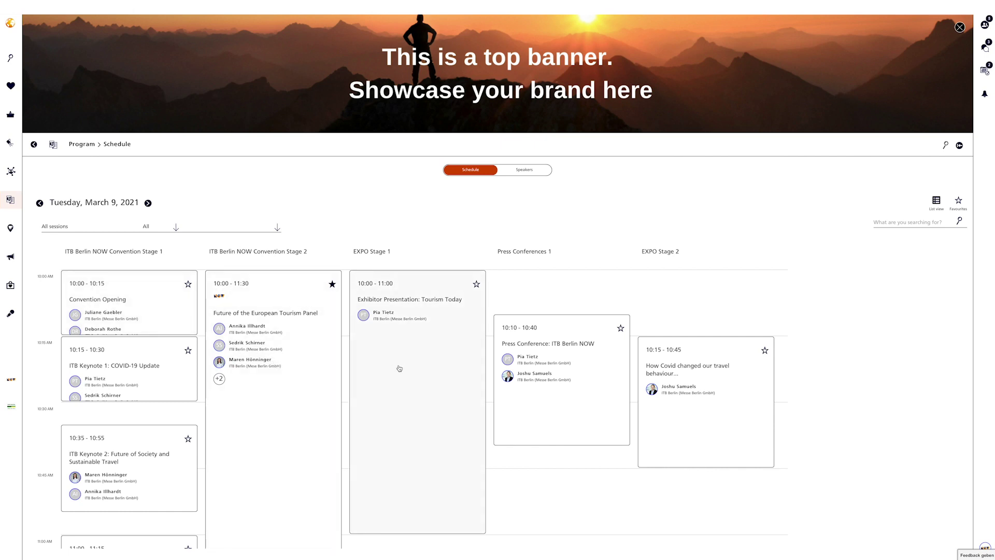
click(557, 373)
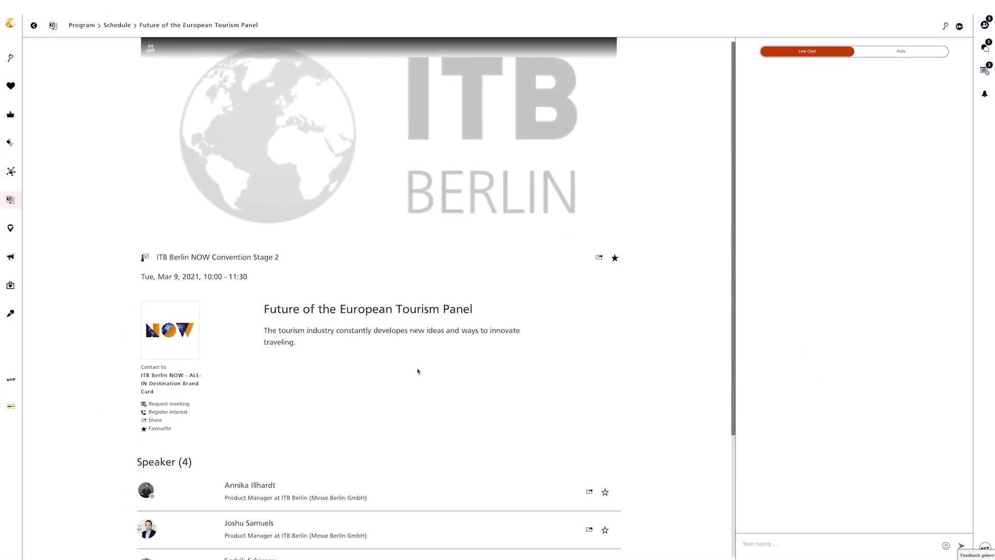
scroll(418, 370, down, 3)
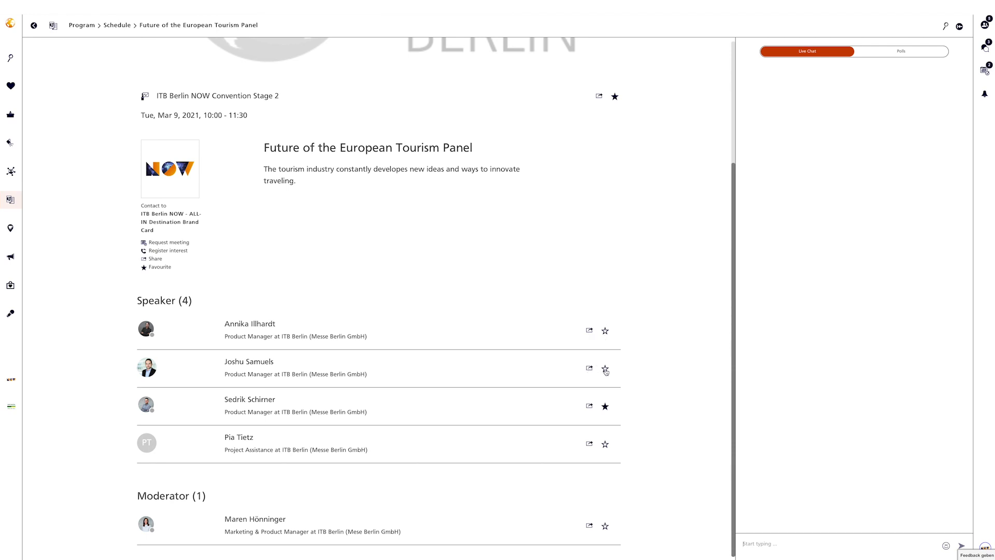
scroll(590, 207, up, 3)
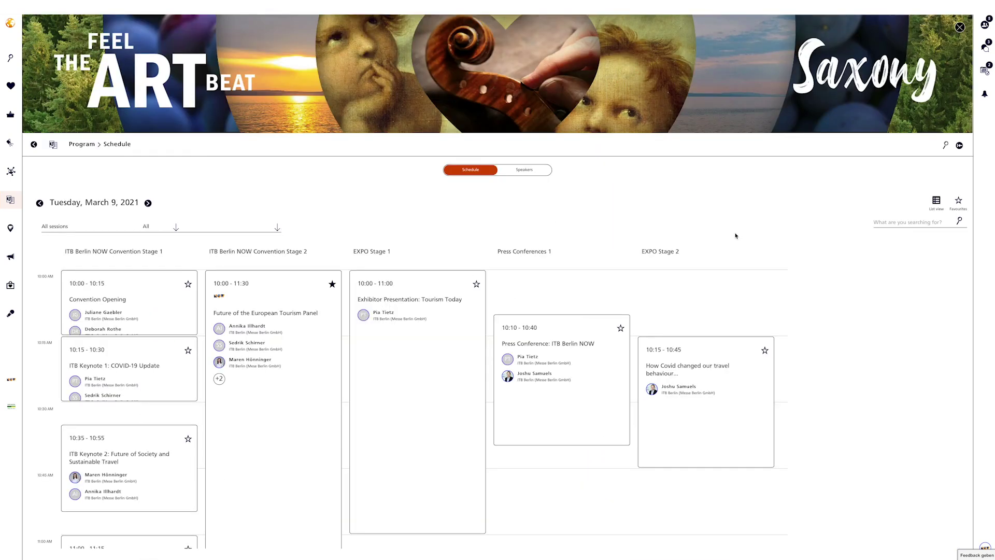
Show the Program schedule for March 9, 2021 in list view and return it to tile view
click(935, 202)
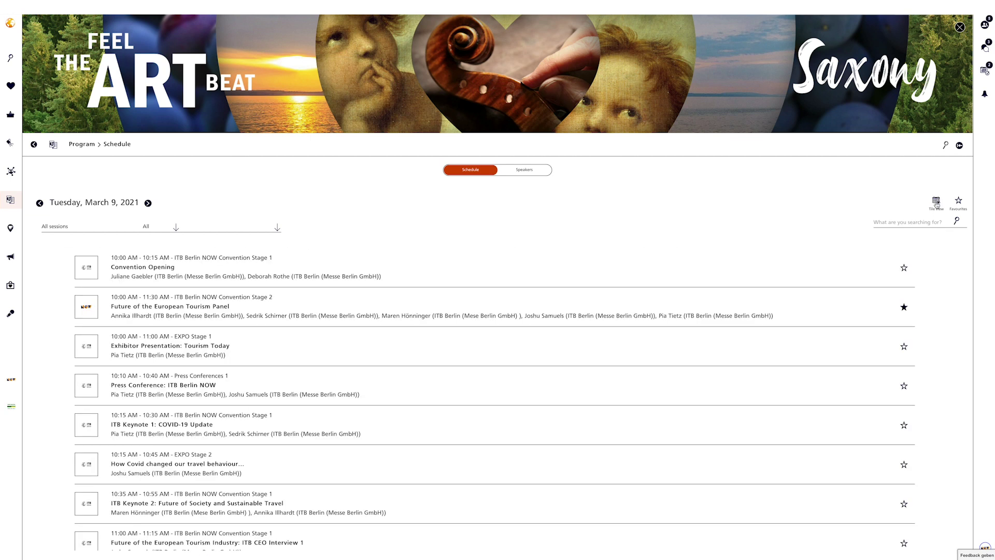
click(936, 203)
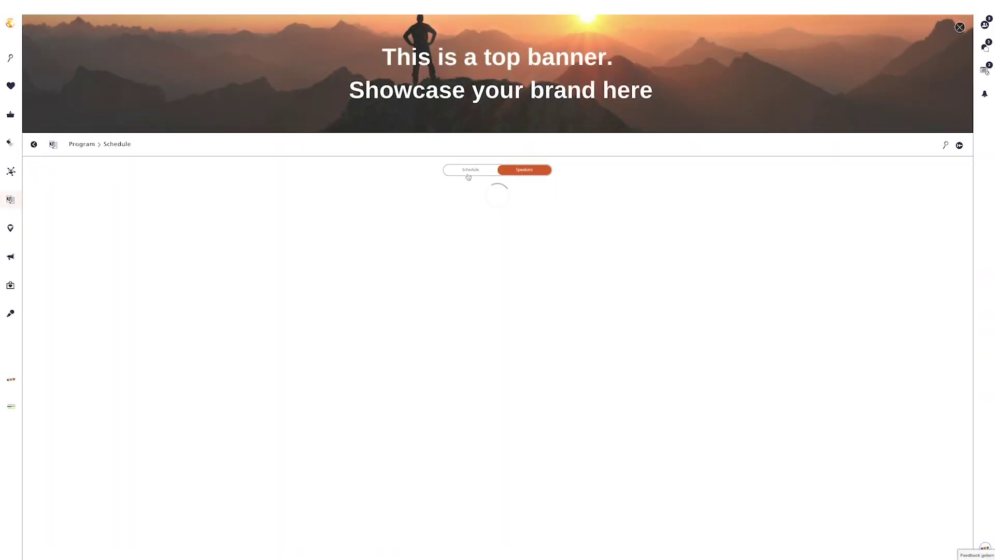
View the Program's Speakers overview, opening and closing its search, and return to the schedule
click(534, 171)
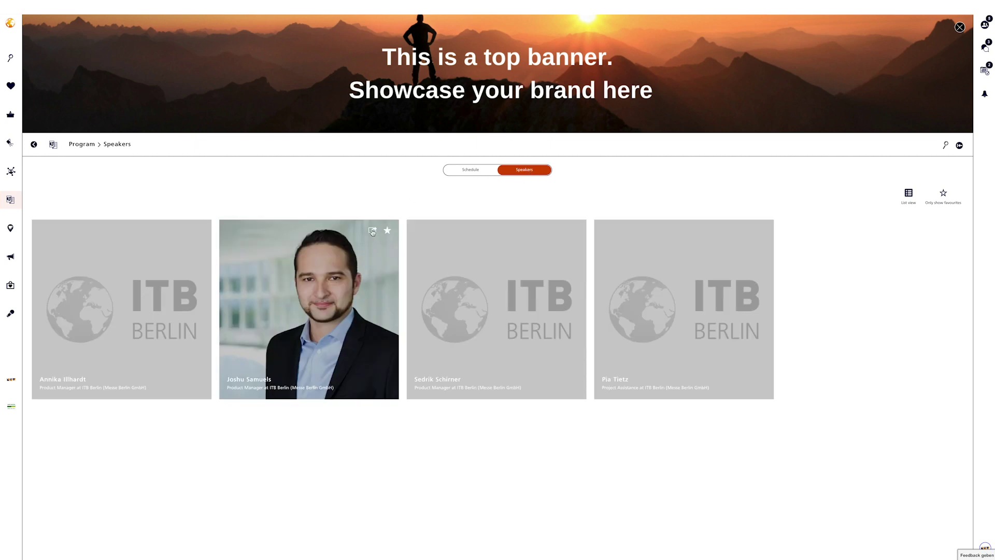
click(944, 146)
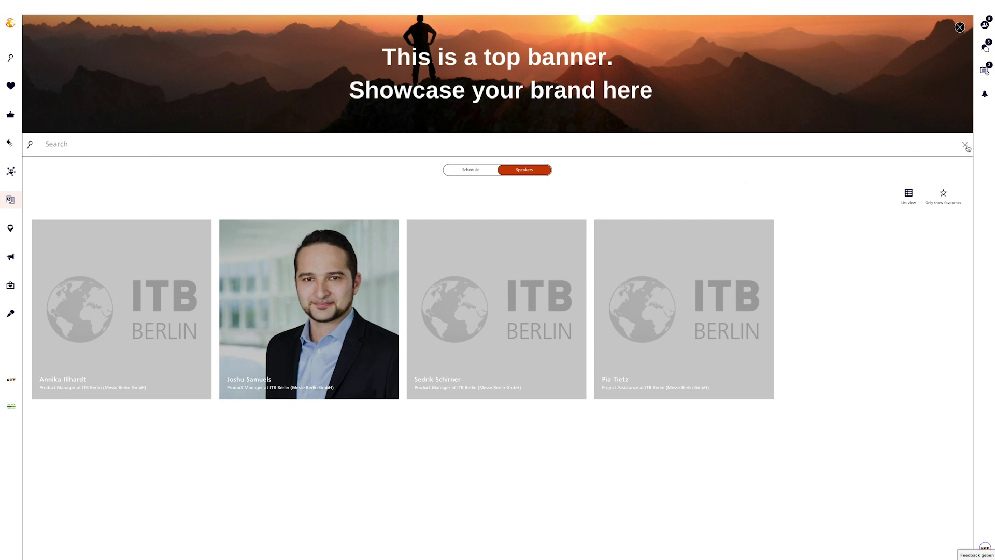
click(966, 146)
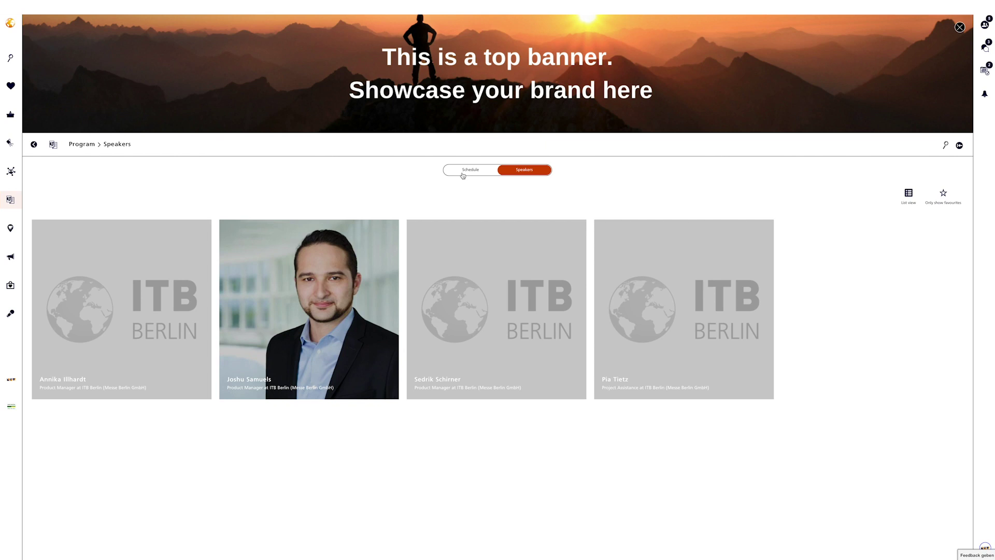
click(463, 172)
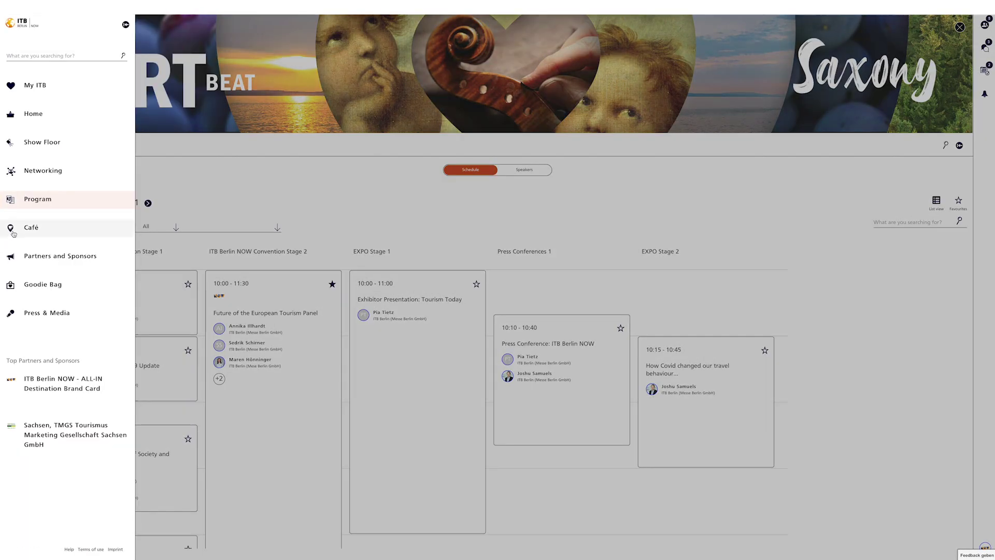
Open the Café area and request access to the restricted "Host or sponsor the Café" room with the message "Because I am an expert in travel trends"
click(13, 231)
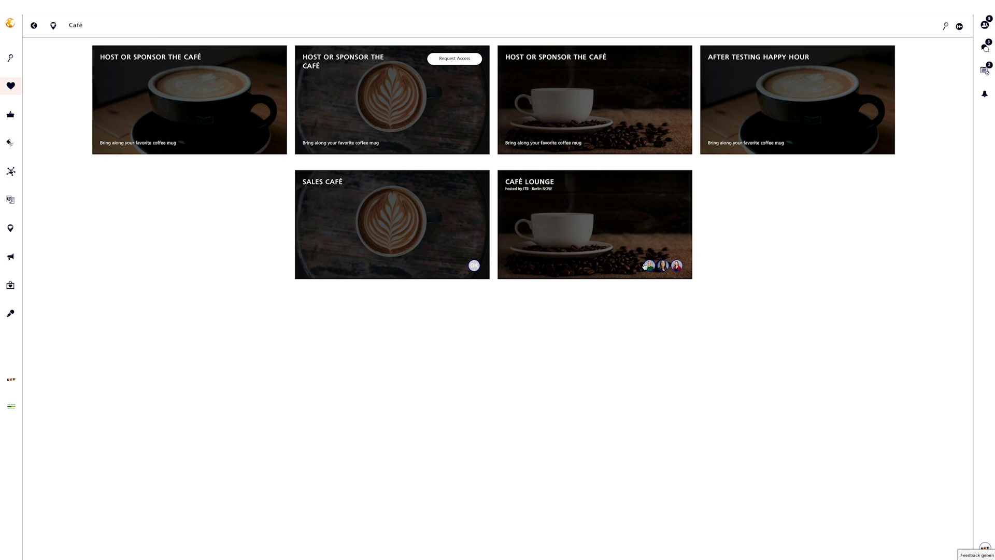
click(458, 65)
click(458, 58)
text(Be)
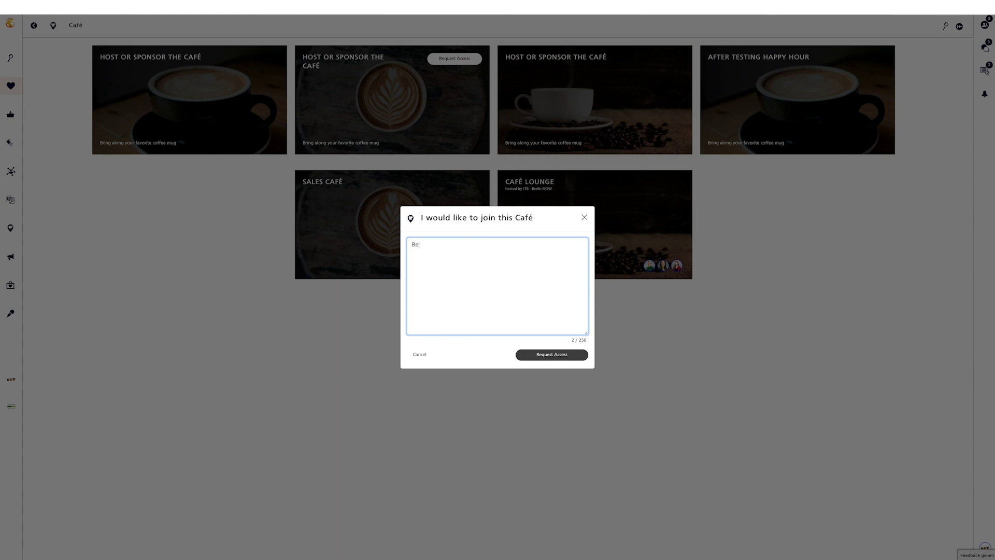
text(cause I am an expert in travel trends)
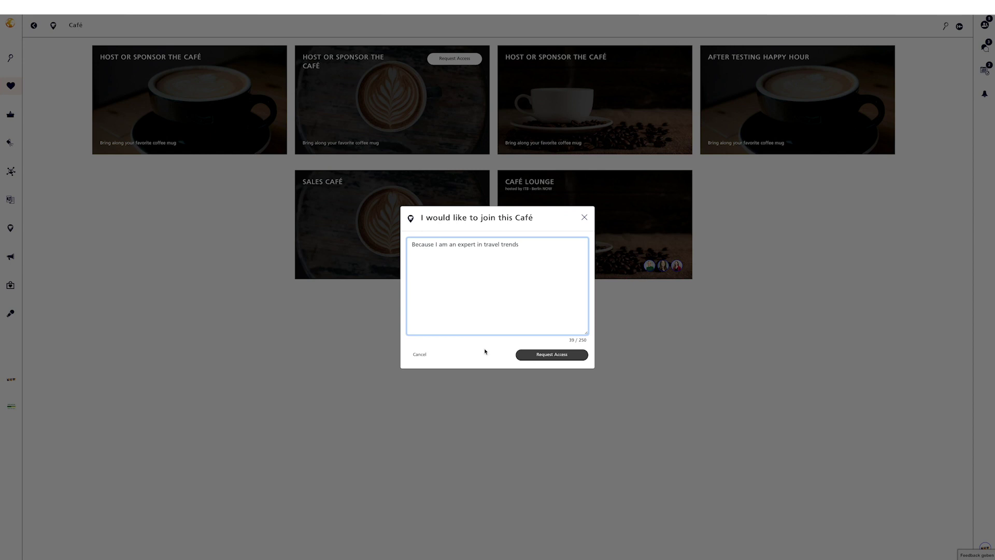
click(557, 354)
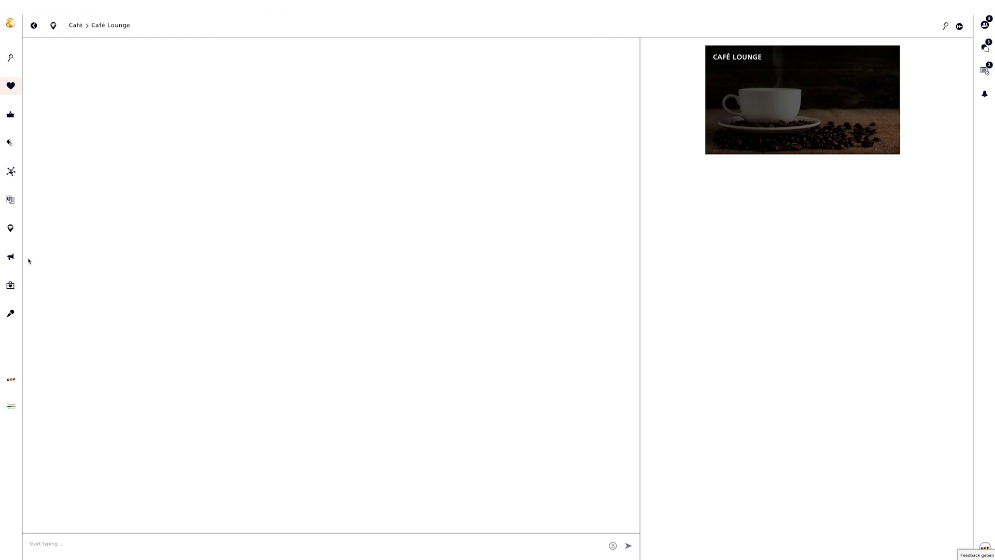
Join the Café Lounge call with microphone and sound muted, and view its chat before returning to the participants list
click(823, 110)
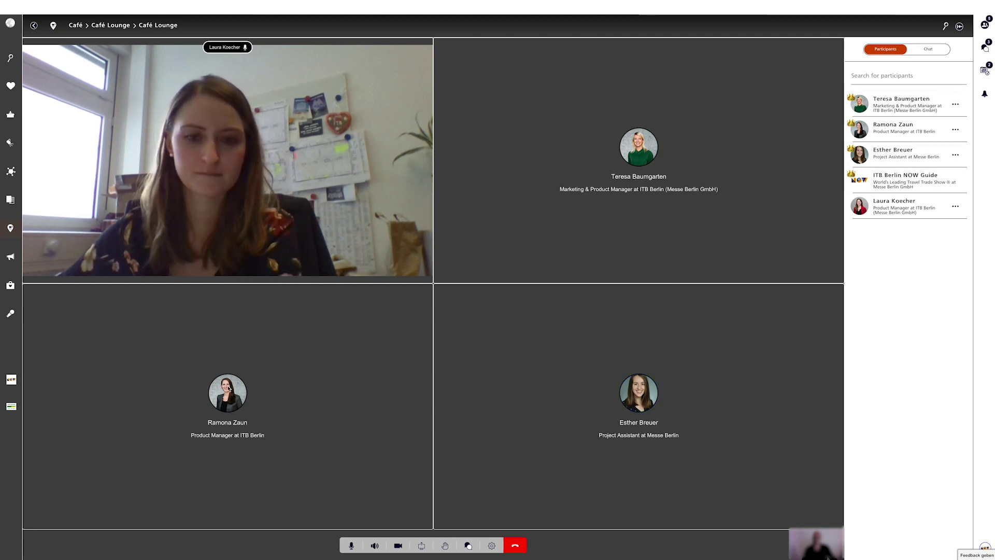
click(351, 545)
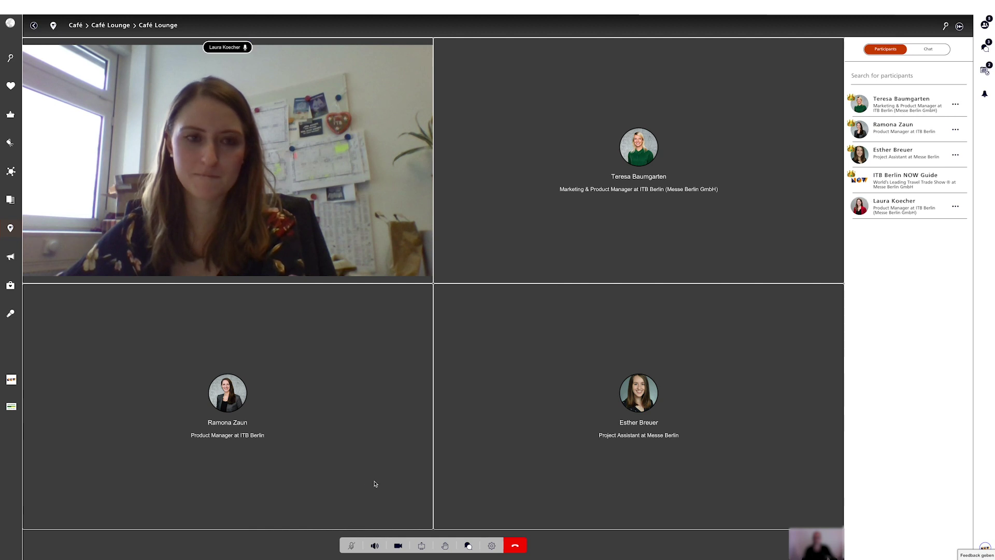
click(374, 545)
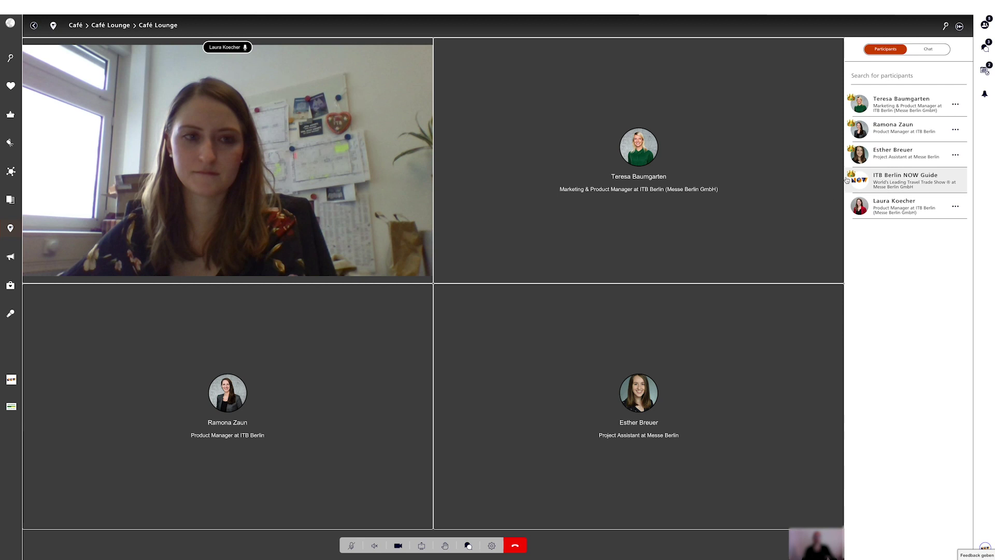
click(928, 50)
click(887, 49)
Keep the call in a floating window while opening the Program schedule, move it clear of the sessions and leave the call
click(34, 25)
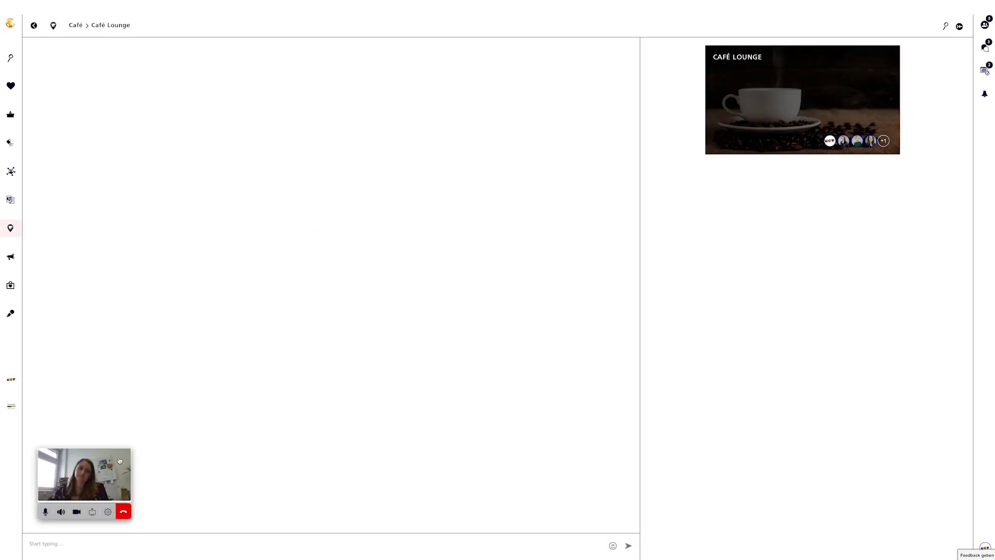
drag(131, 446, 450, 282)
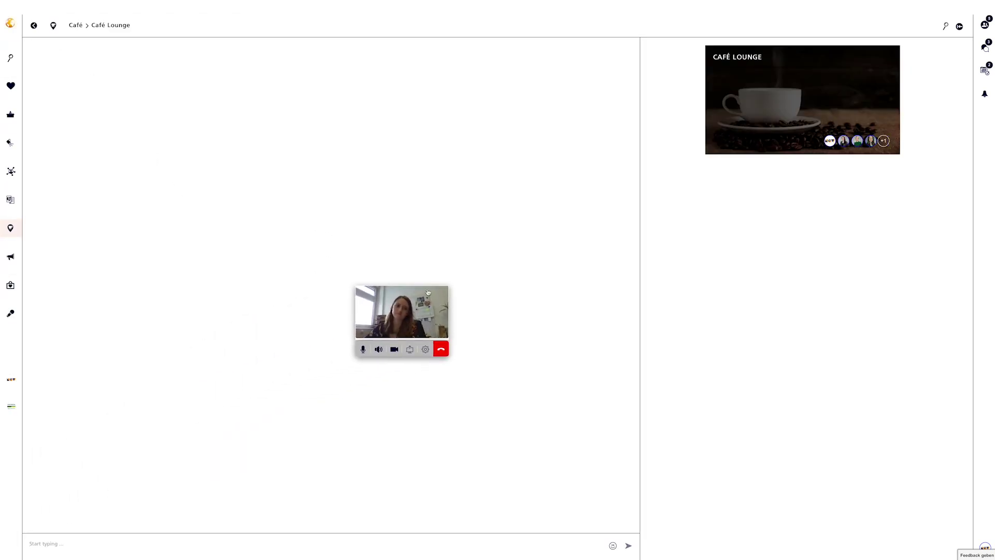
mouse_move(11, 230)
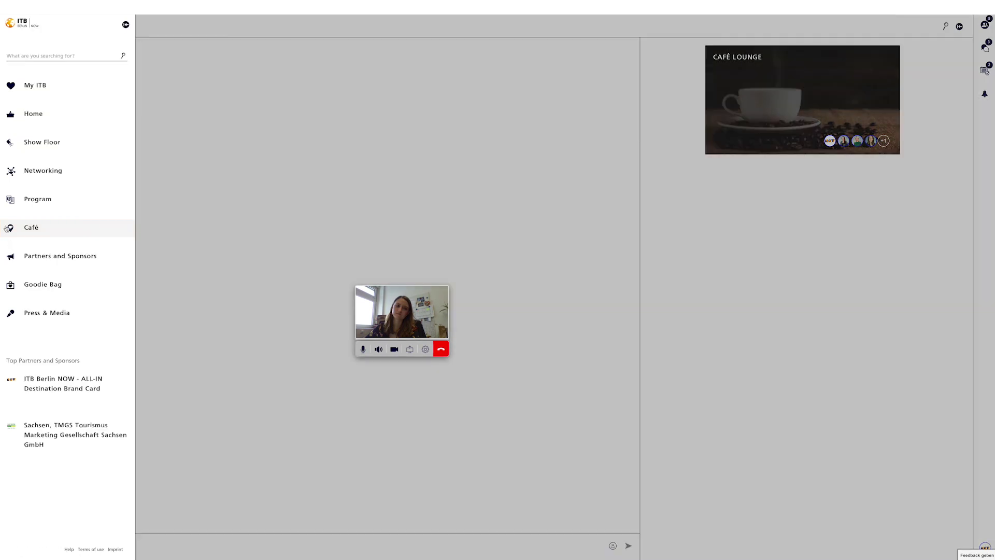
click(20, 201)
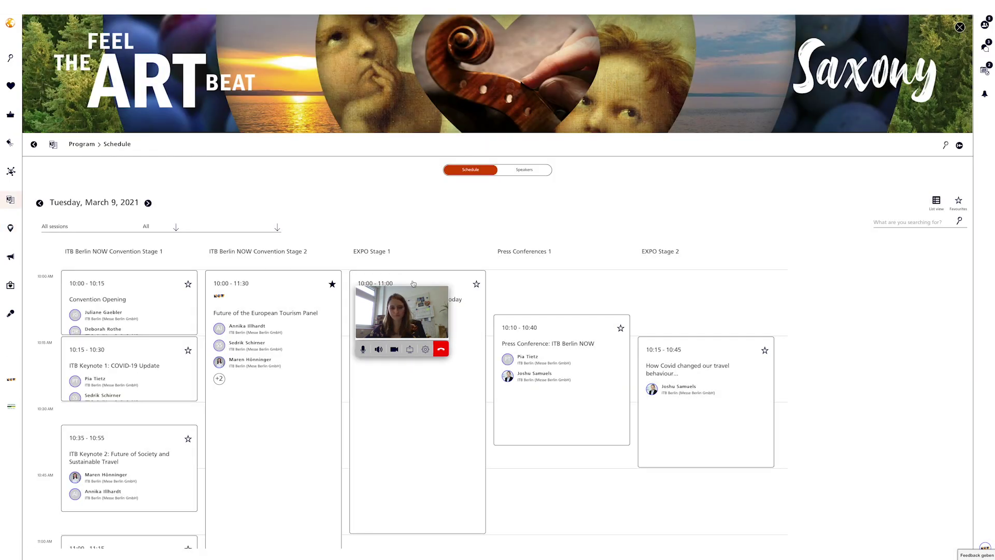
drag(433, 289, 878, 292)
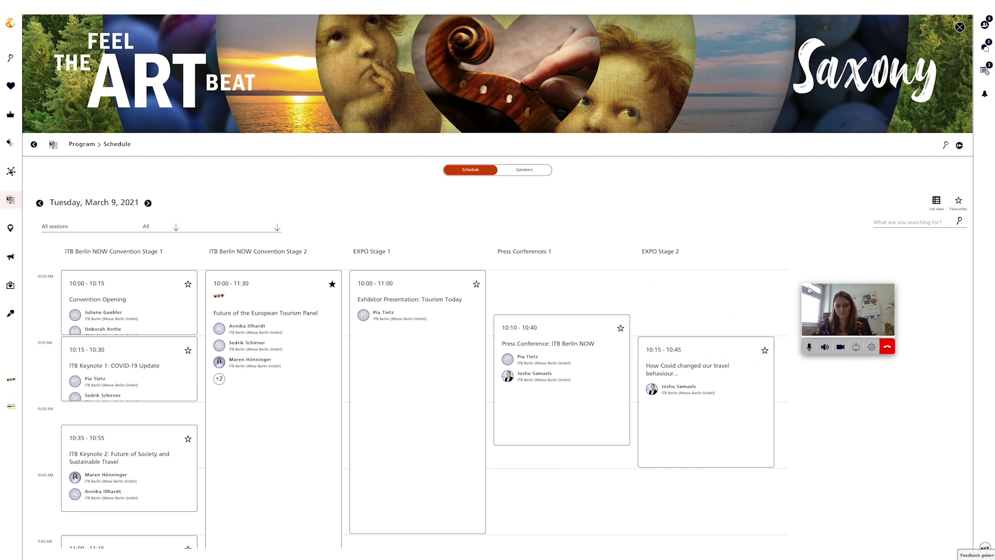
mouse_move(802, 286)
mouse_down()
mouse_move(791, 280)
mouse_move(805, 278)
mouse_up()
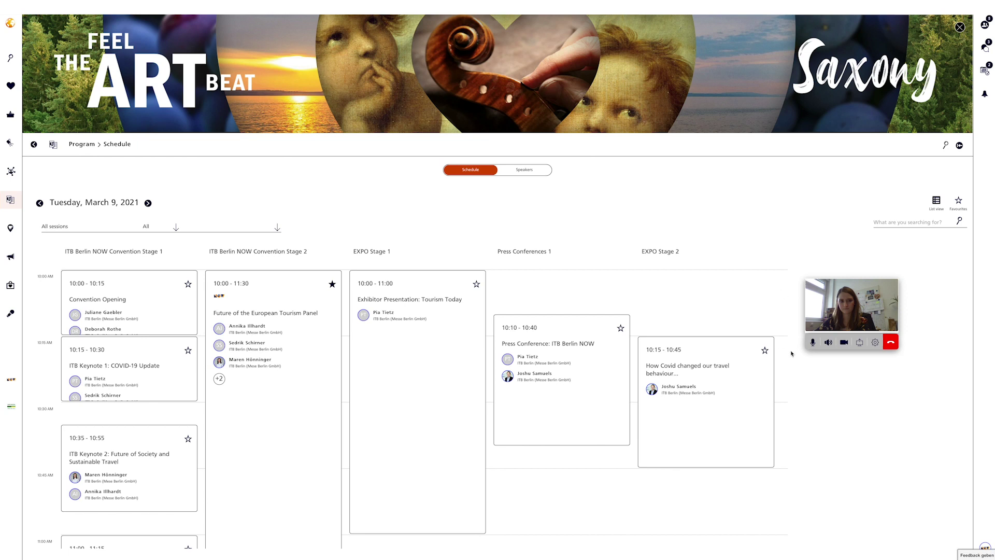
click(895, 343)
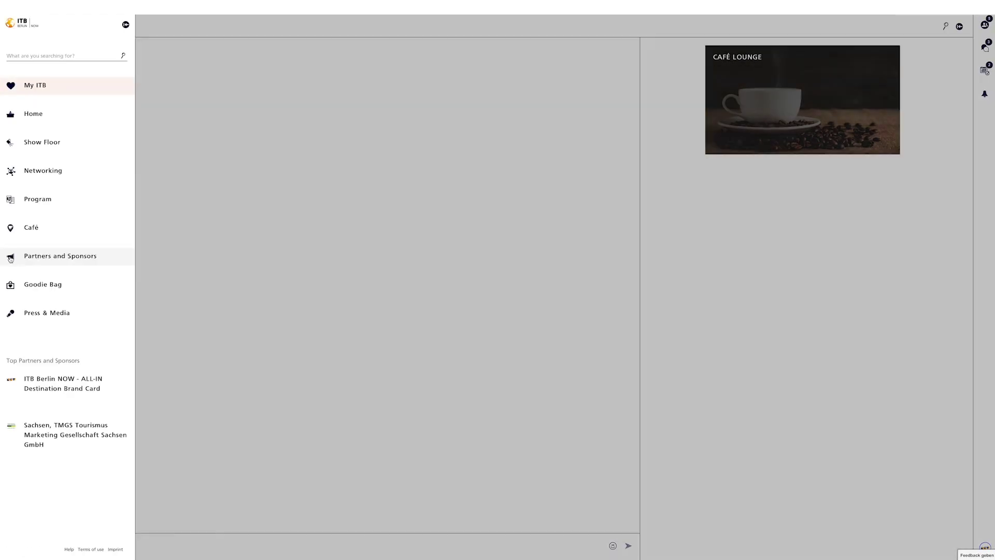
Open Partners and Sponsors and examine the top exhibitor and exhibitor cards
click(10, 258)
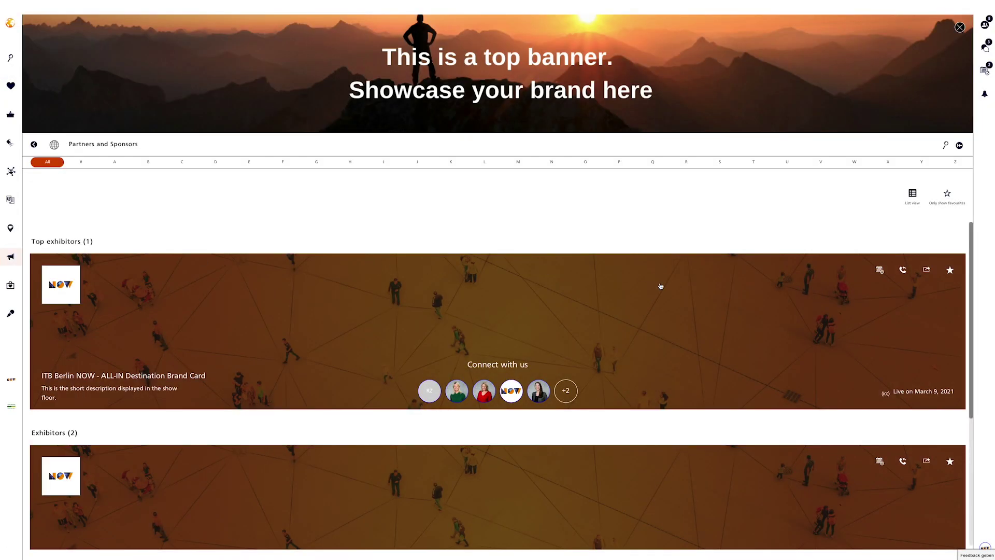
scroll(660, 286, down, 3)
scroll(660, 286, down, 1)
scroll(660, 286, down, 1)
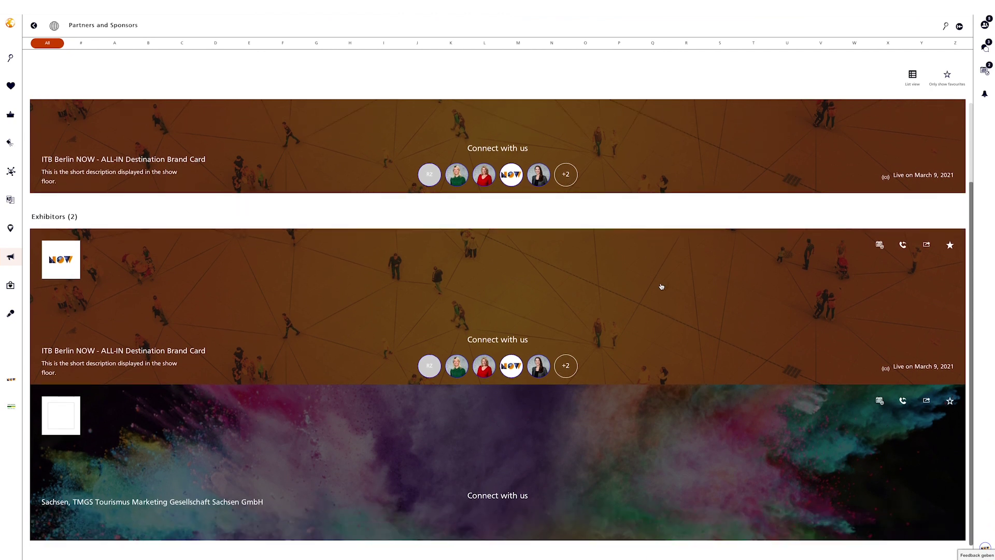
scroll(660, 286, up, 2)
scroll(660, 286, up, 3)
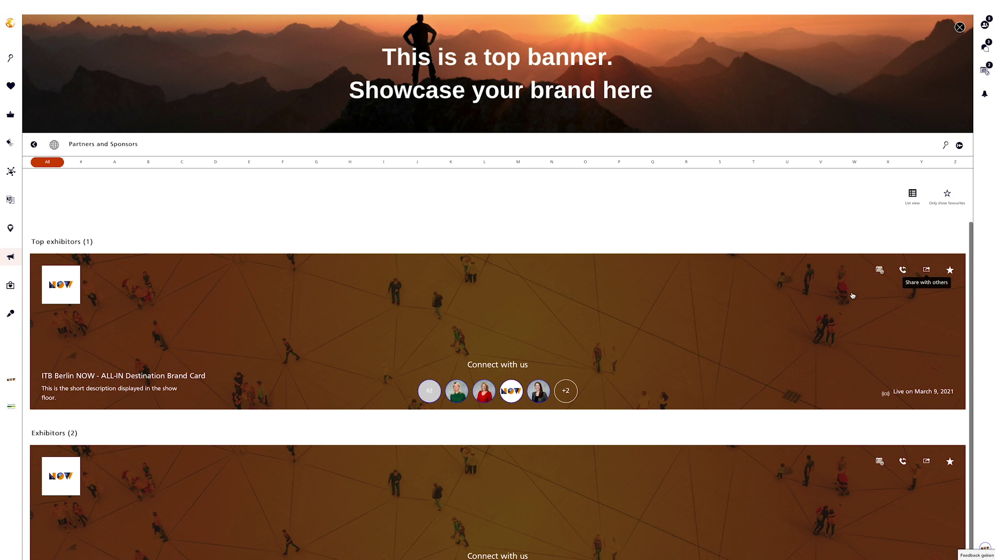
click(583, 353)
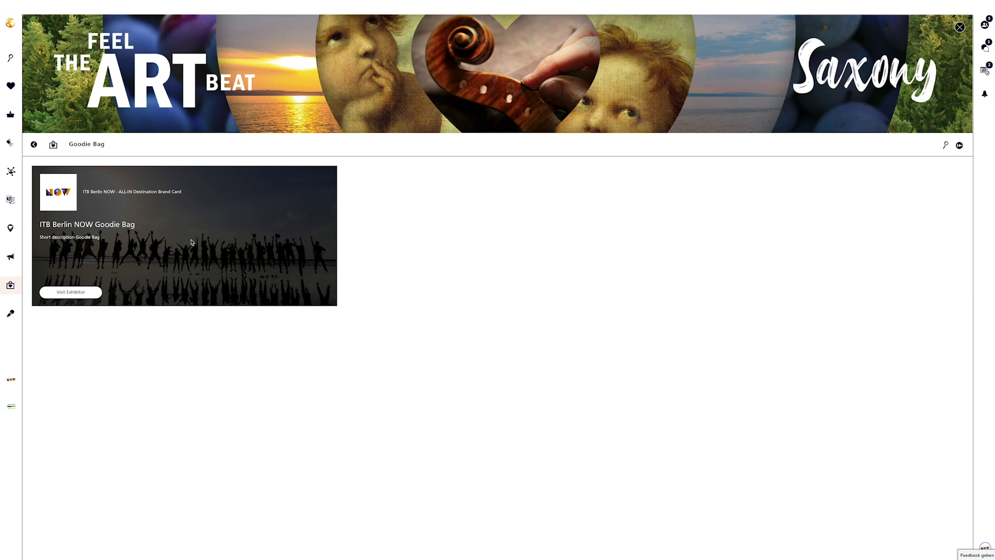
Visit the exhibitor behind the ITB Berlin NOW Goodie Bag, look through its brand card and return to the Goodie Bag page
click(78, 296)
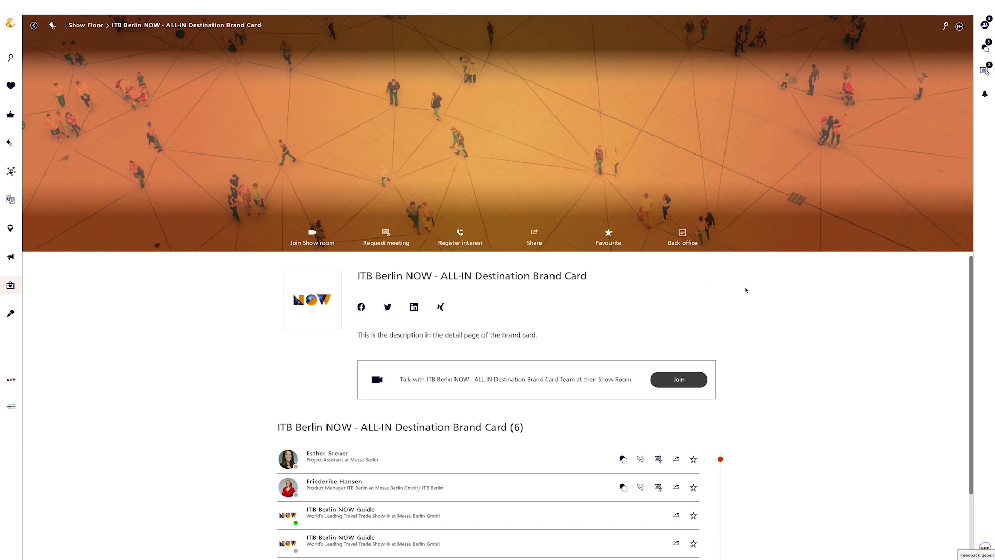
scroll(774, 298, down, 6)
scroll(774, 299, up, 6)
click(34, 25)
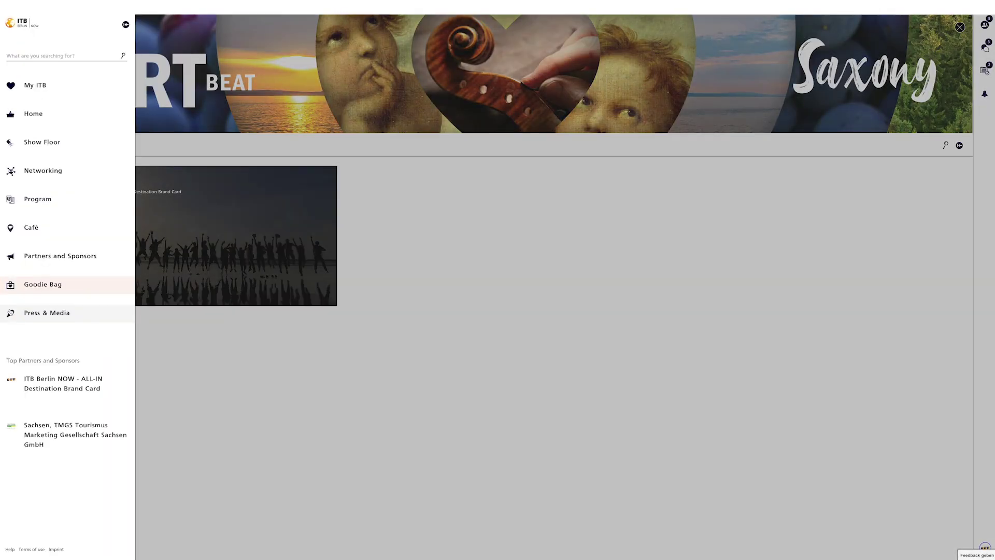
Open Press & Media, preview the Magazine editions and return to the Press section
click(32, 312)
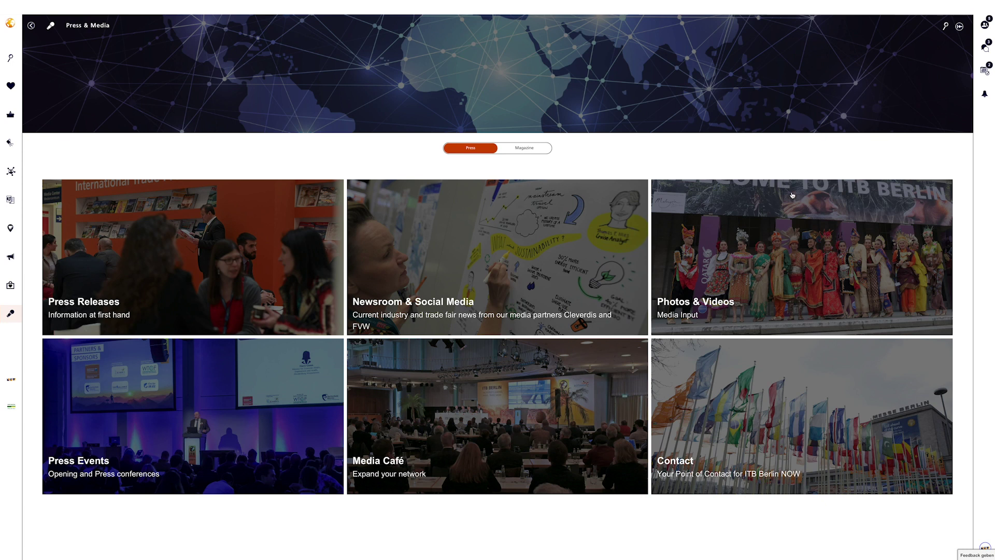
click(524, 148)
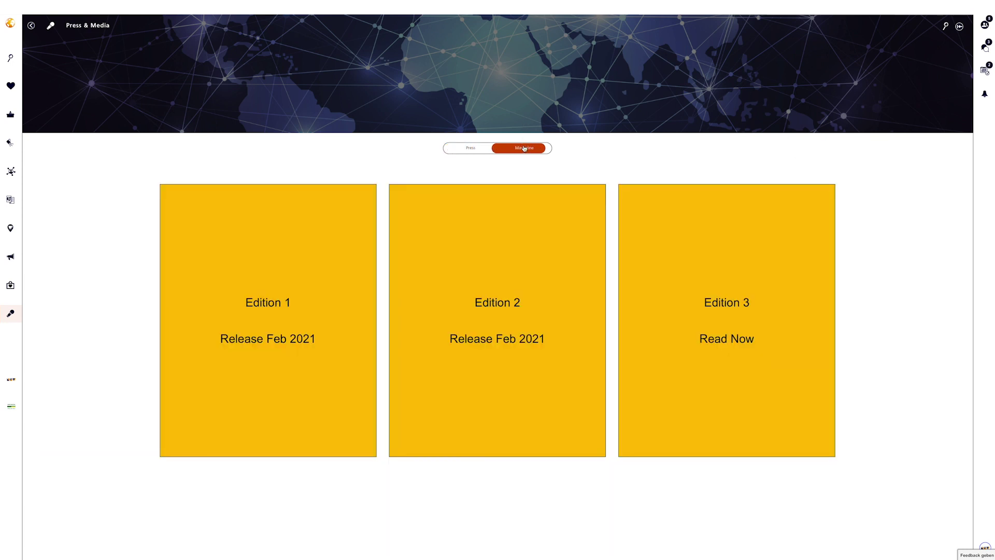
mouse_move(746, 260)
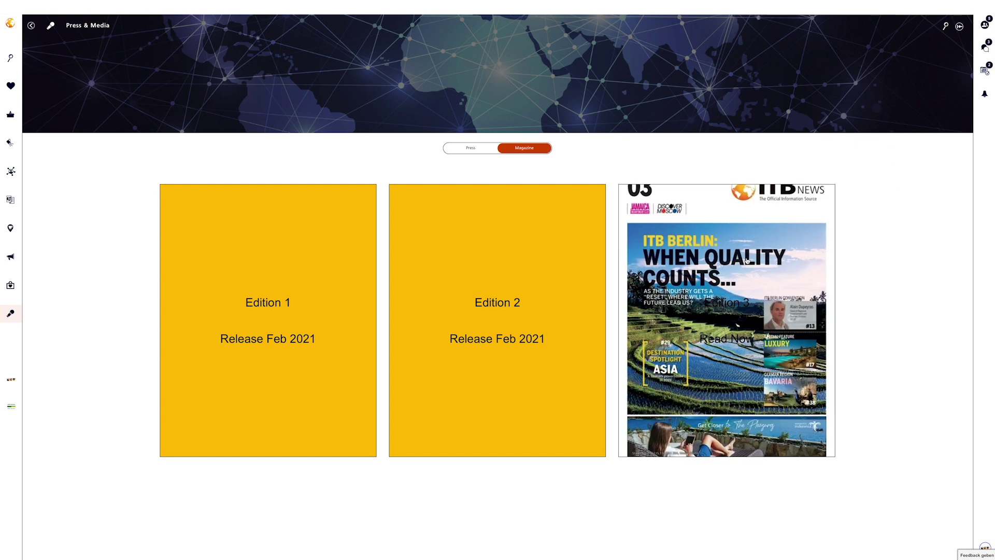
mouse_move(305, 275)
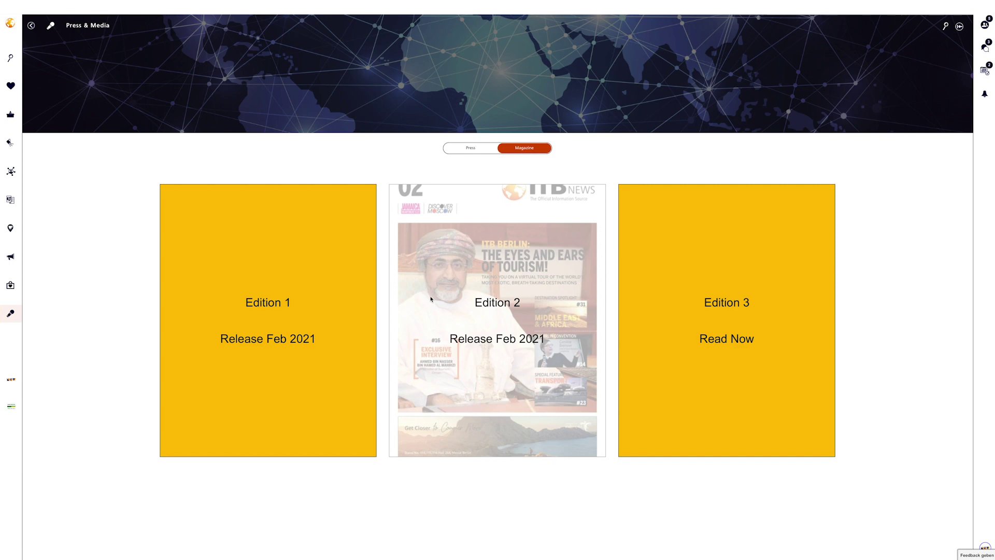
click(468, 148)
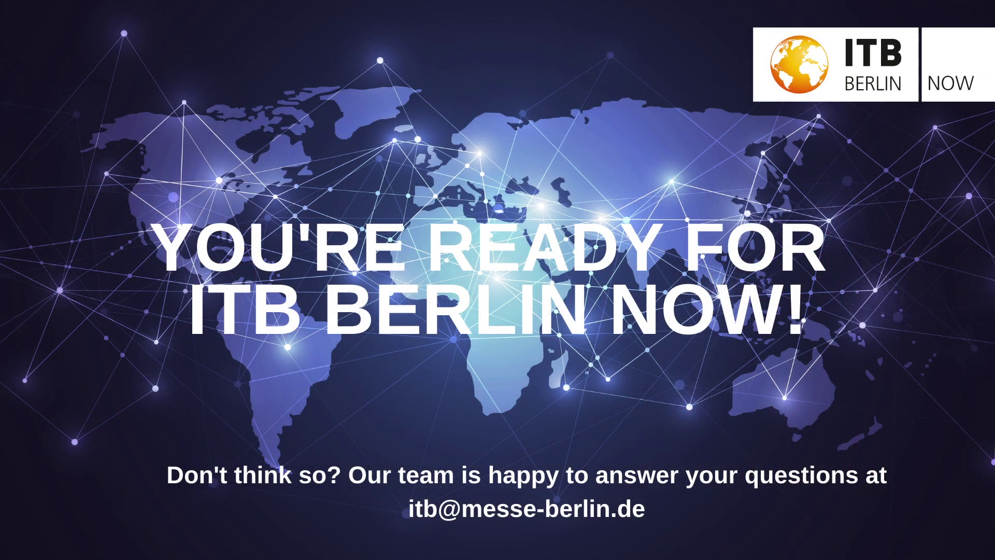